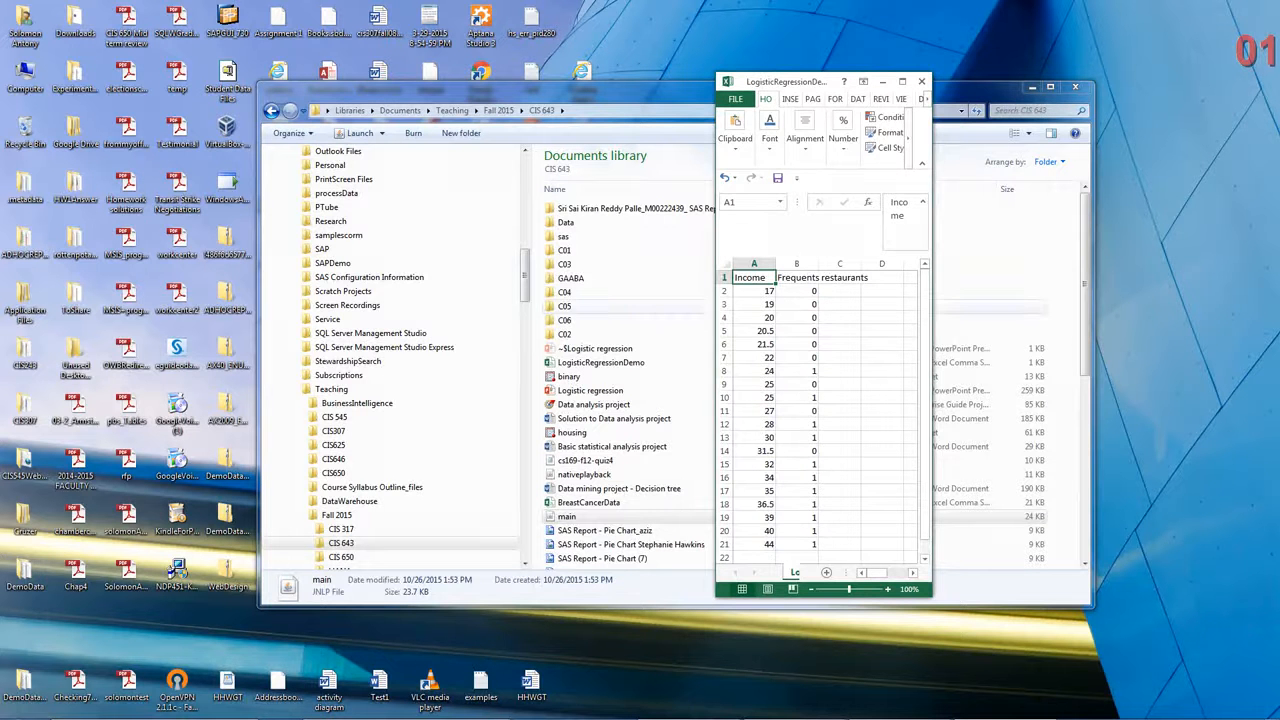
Launch SAS Enterprise Miner from the main JNLP file in the CIS 643 folder, minimizing the folder and moving the spreadsheet window aside.
{"action": "key", "text": "alt+Tab"}
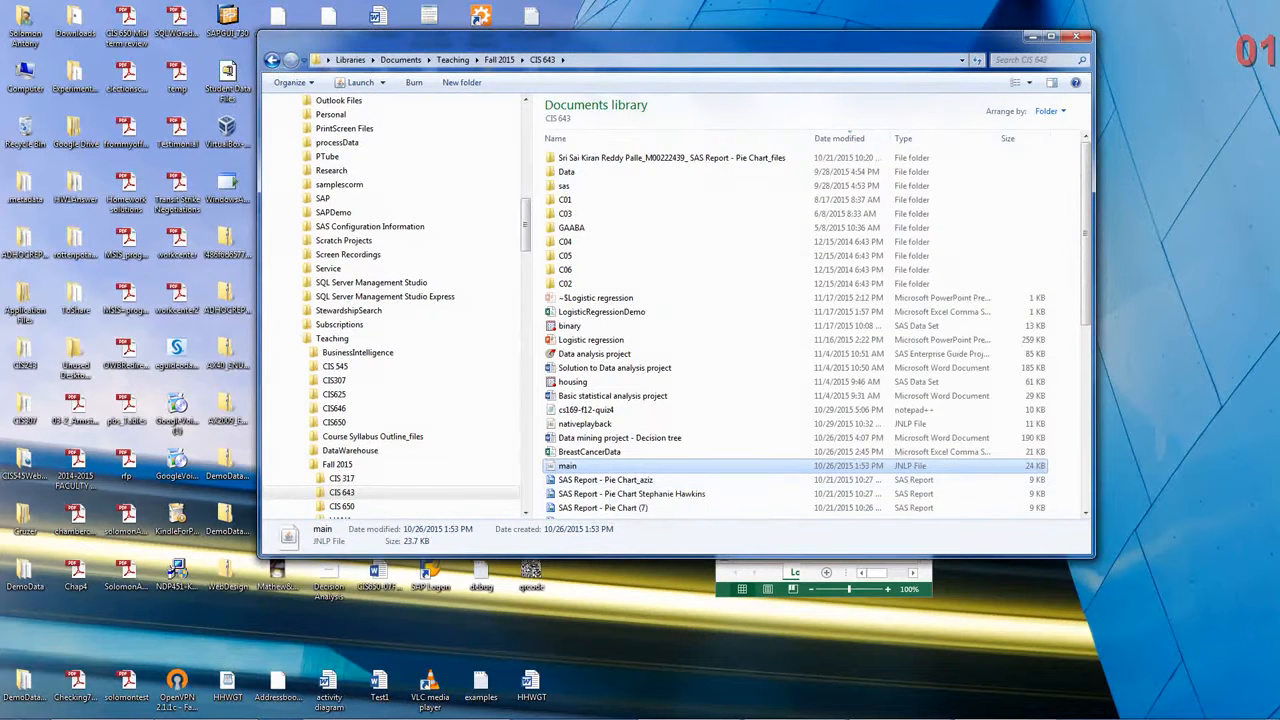
{"action": "double_click", "coordinate": [567, 466]}
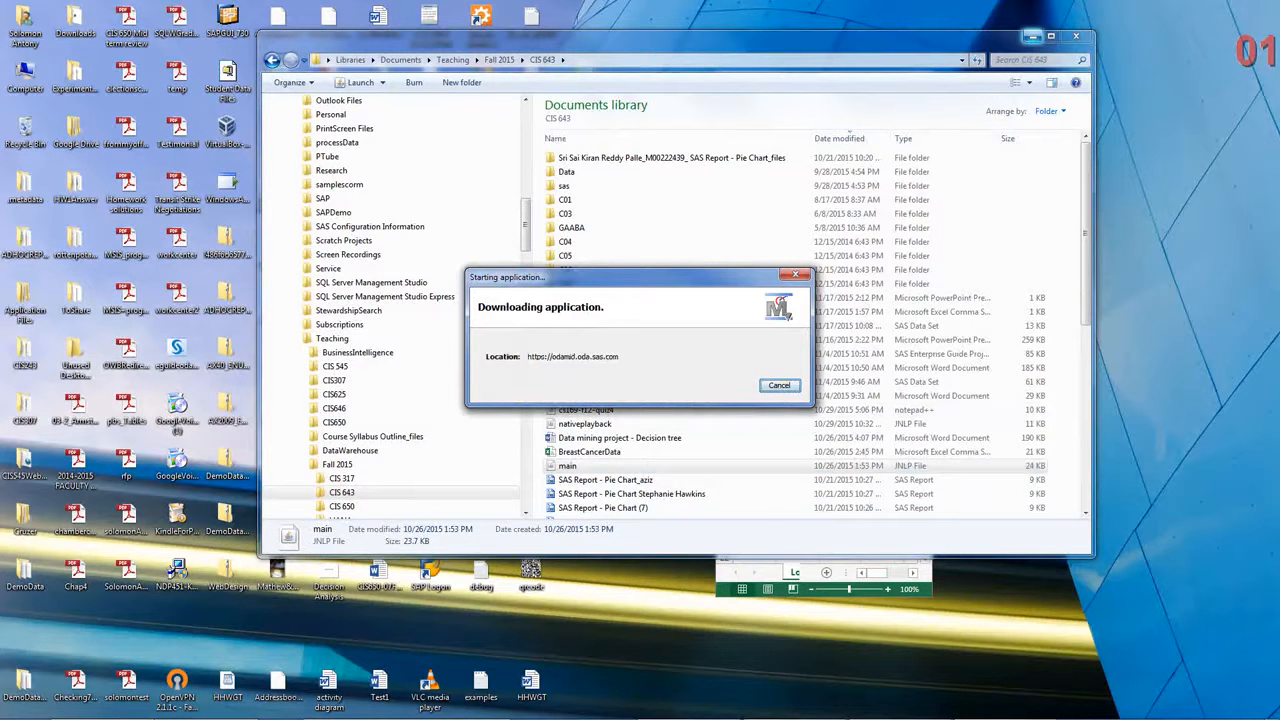
{"action": "left_click", "coordinate": [1031, 36]}
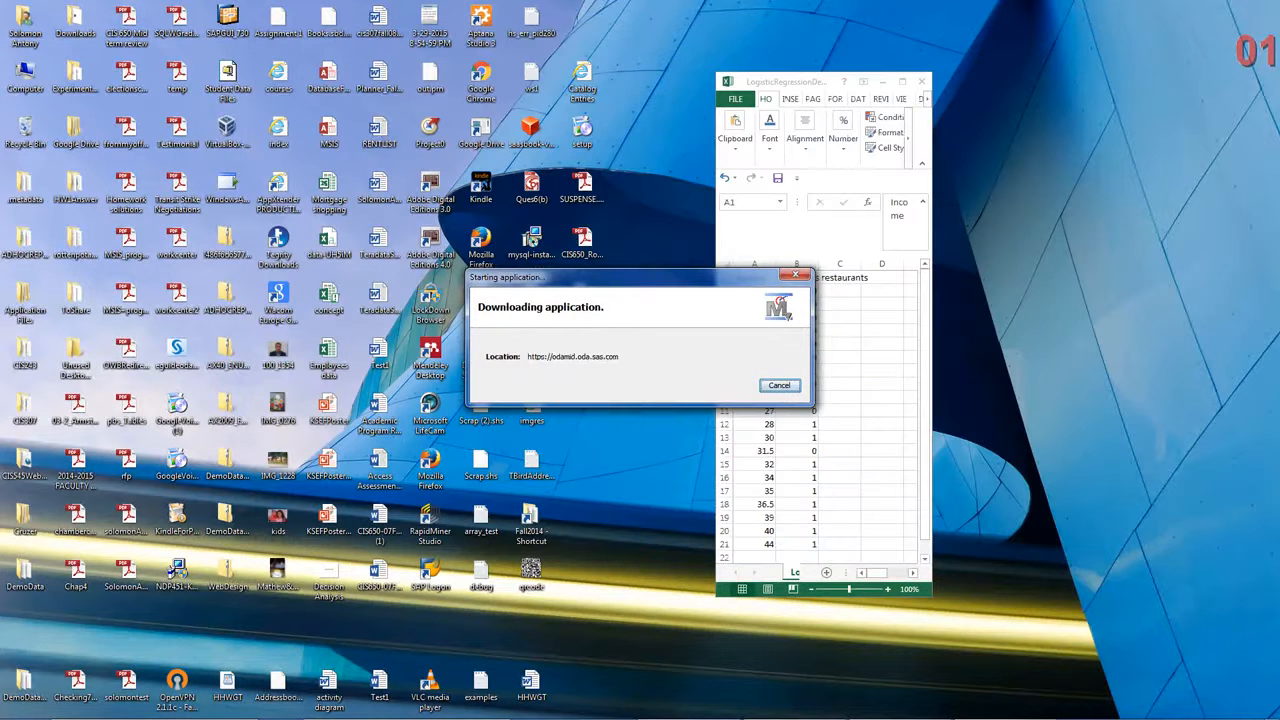
{"action": "left_click_drag", "start_coordinate": [640, 277], "coordinate": [664, 222]}
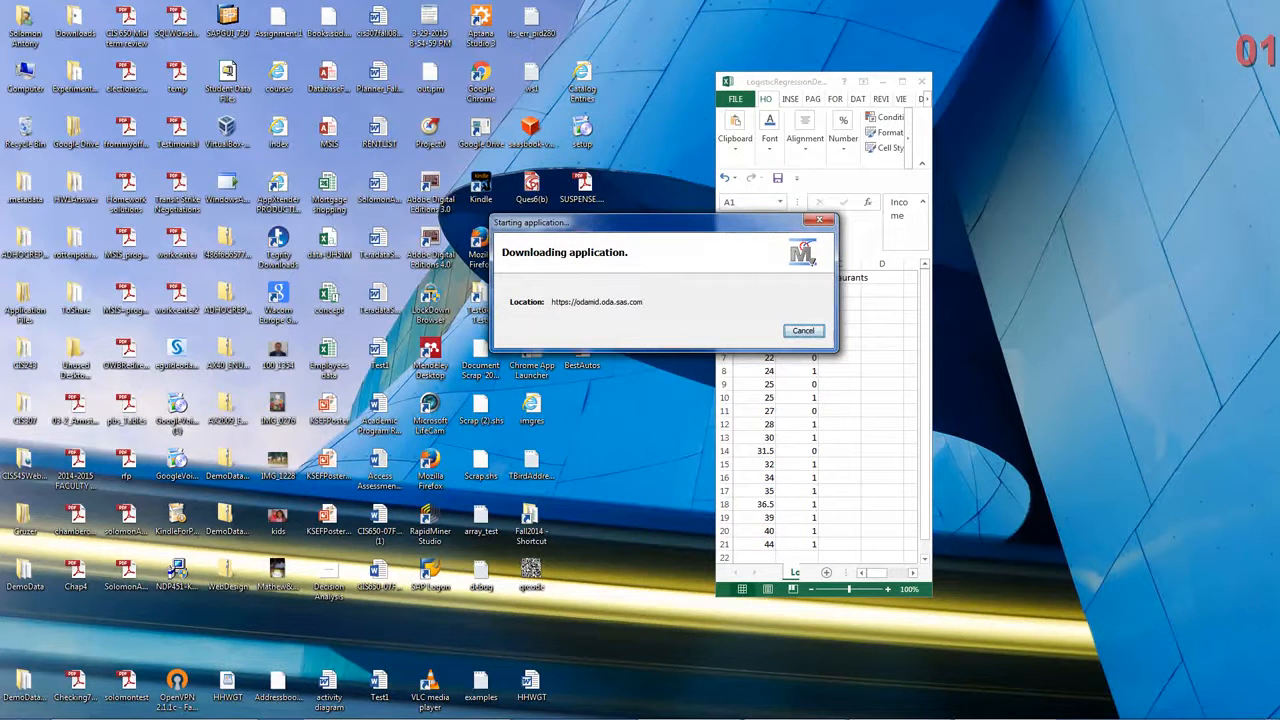
{"action": "left_click_drag", "start_coordinate": [664, 222], "coordinate": [540, 288]}
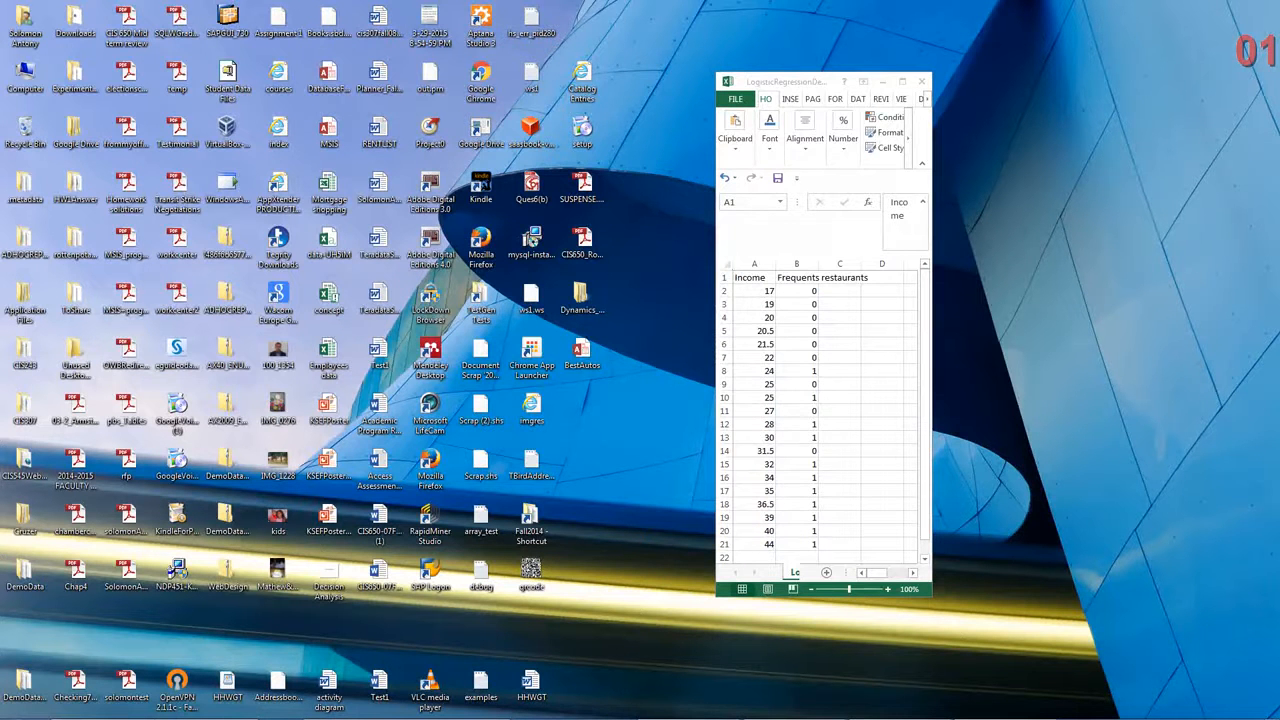
{"action": "left_click_drag", "start_coordinate": [800, 81], "coordinate": [585, 74]}
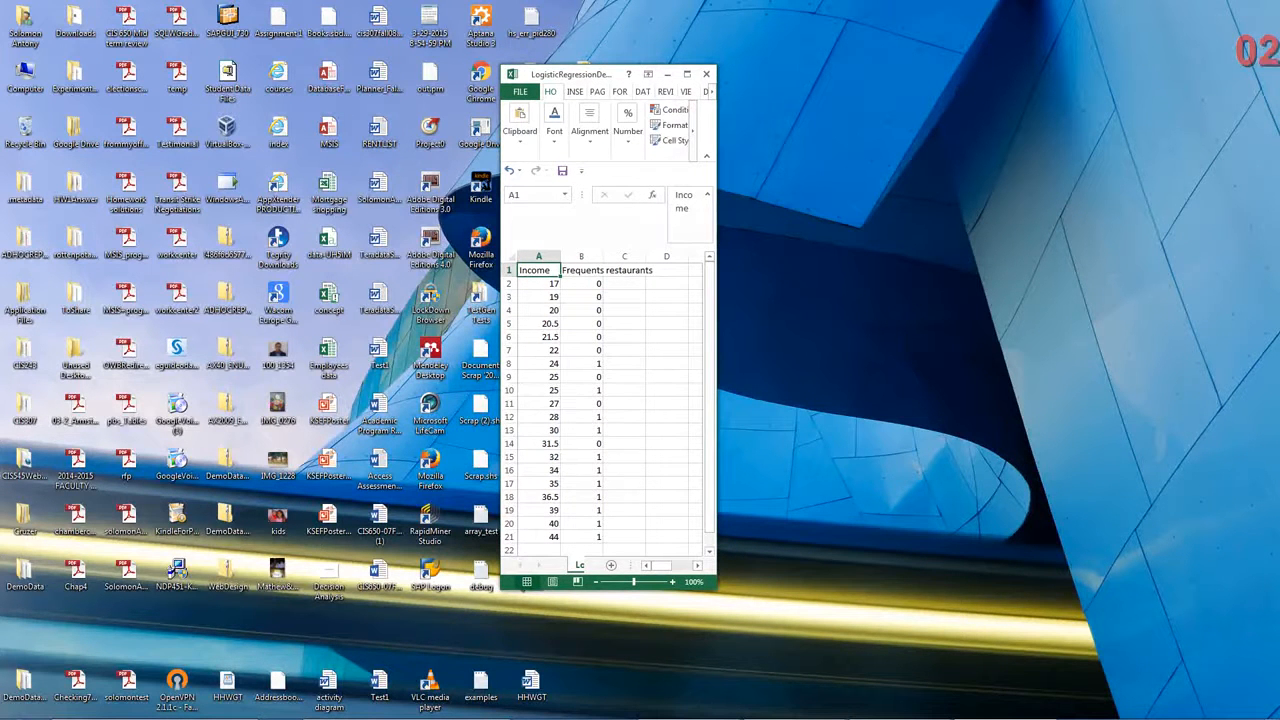
Log on to SAS Enterprise Miner with the account password, keeping the prefilled user ID.
{"action": "mouse_move", "coordinate": [795, 717]}
{"action": "mouse_move", "coordinate": [1048, 717]}
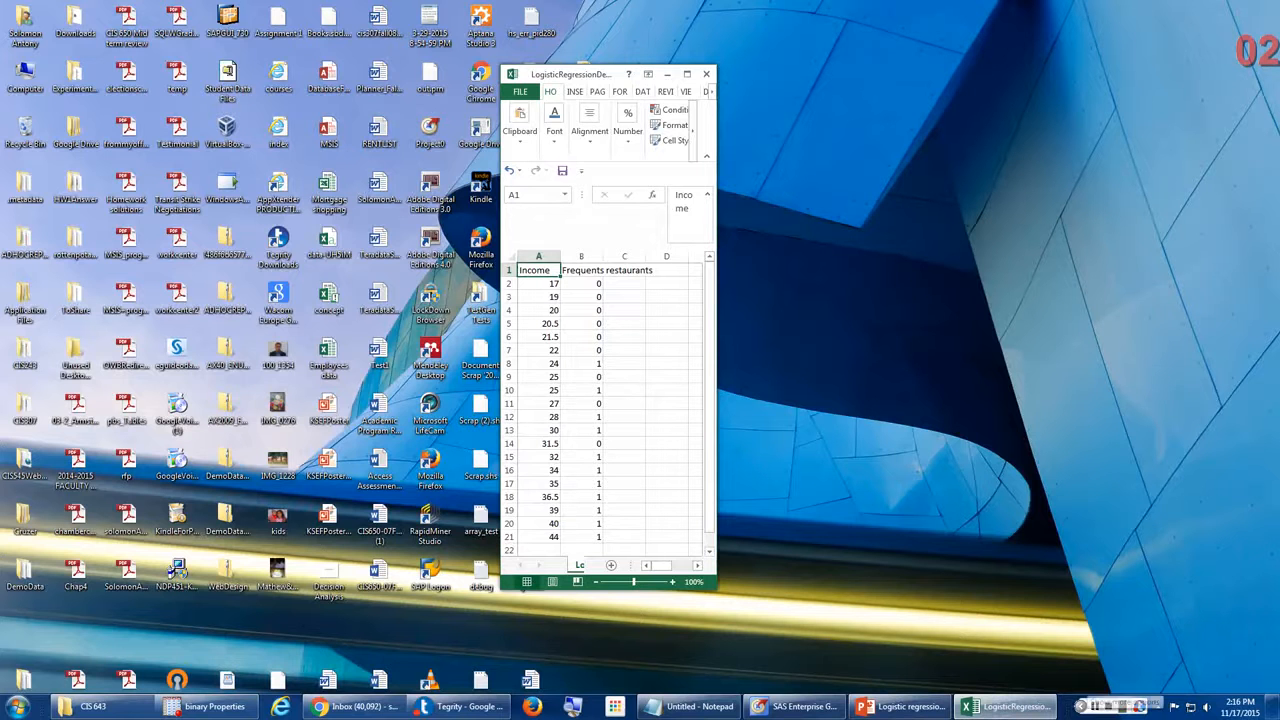
{"action": "left_click", "coordinate": [1081, 706]}
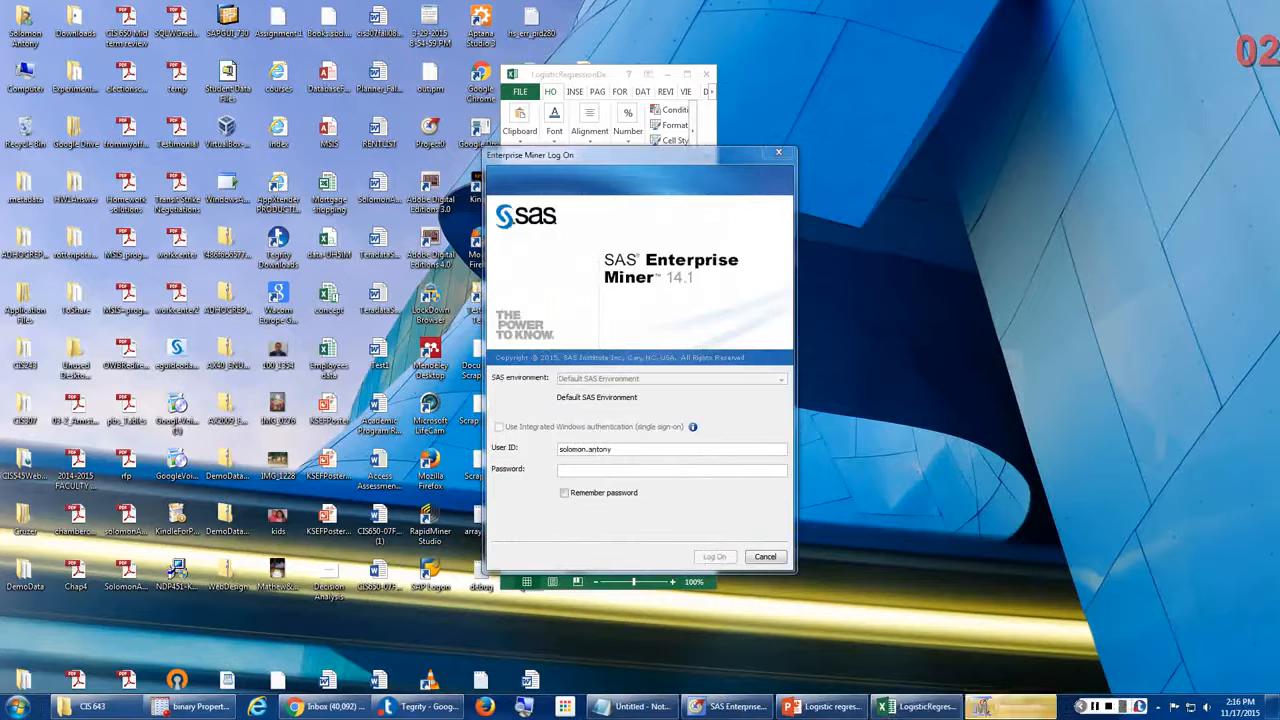
{"action": "left_click", "coordinate": [680, 471]}
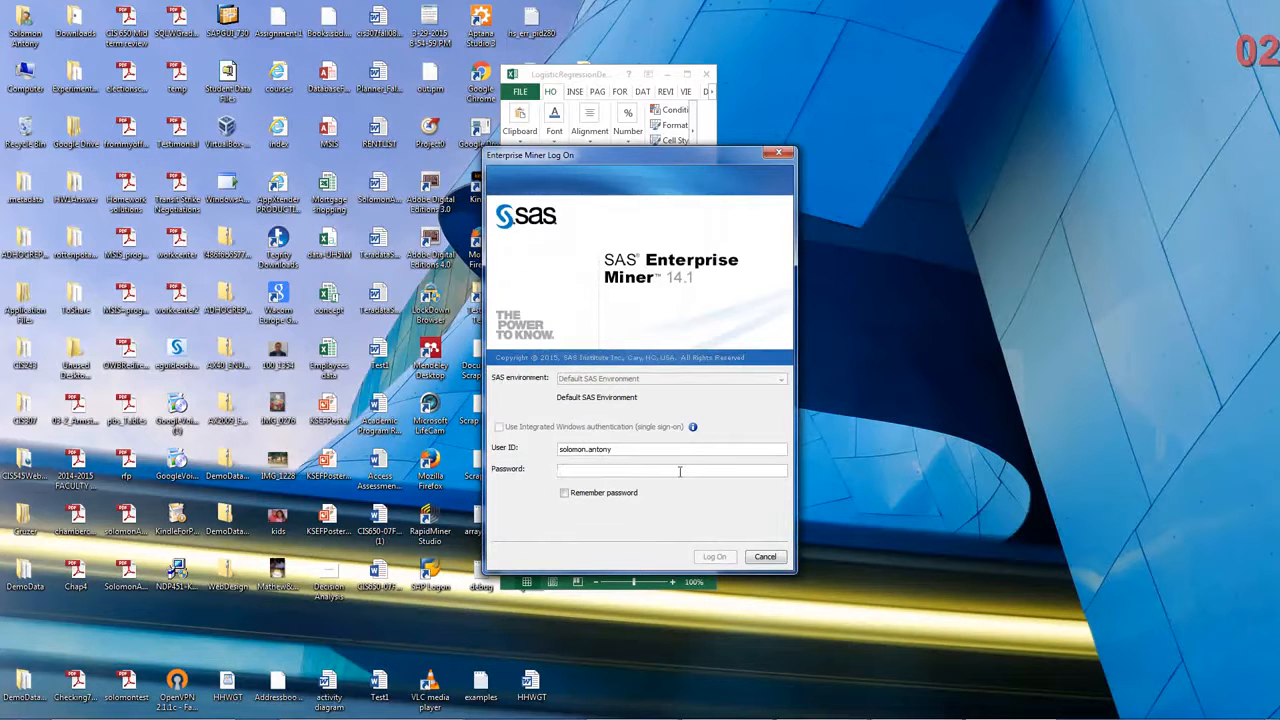
{"action": "type", "text": "********"}
{"action": "key", "text": "Return"}
{"action": "left_click_drag", "start_coordinate": [640, 155], "coordinate": [652, 108]}
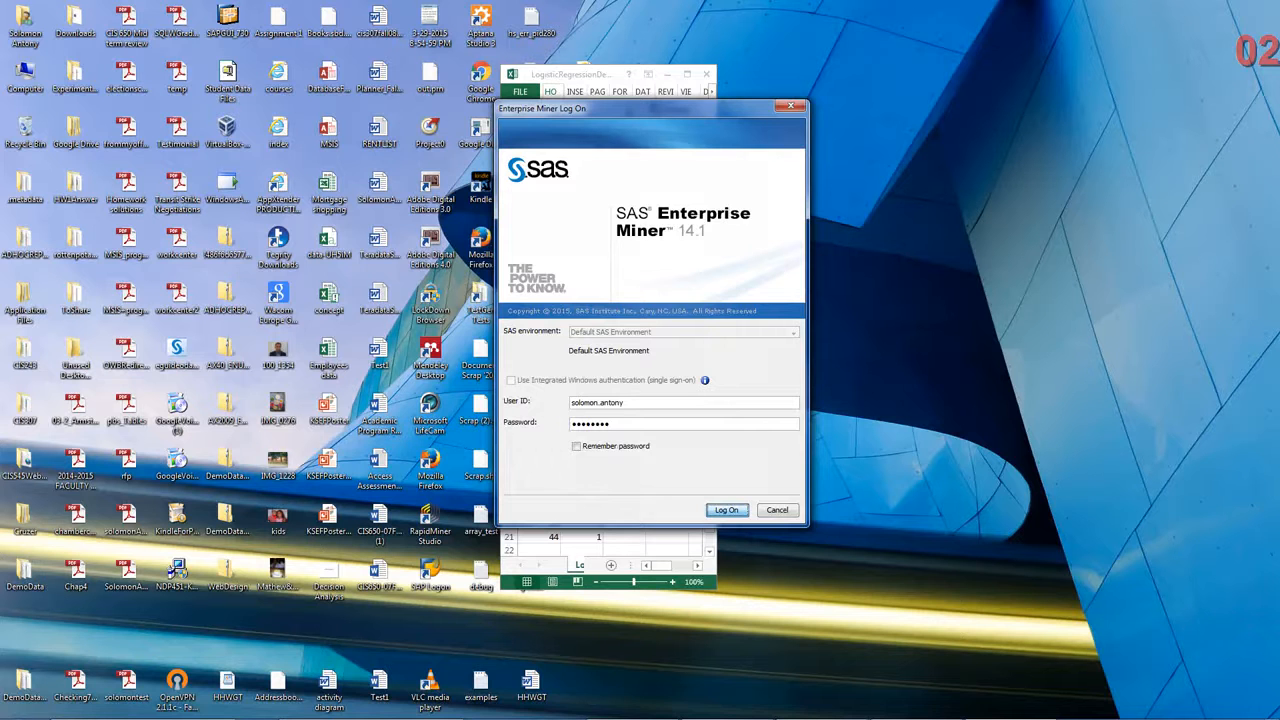
{"action": "mouse_move", "coordinate": [1094, 716]}
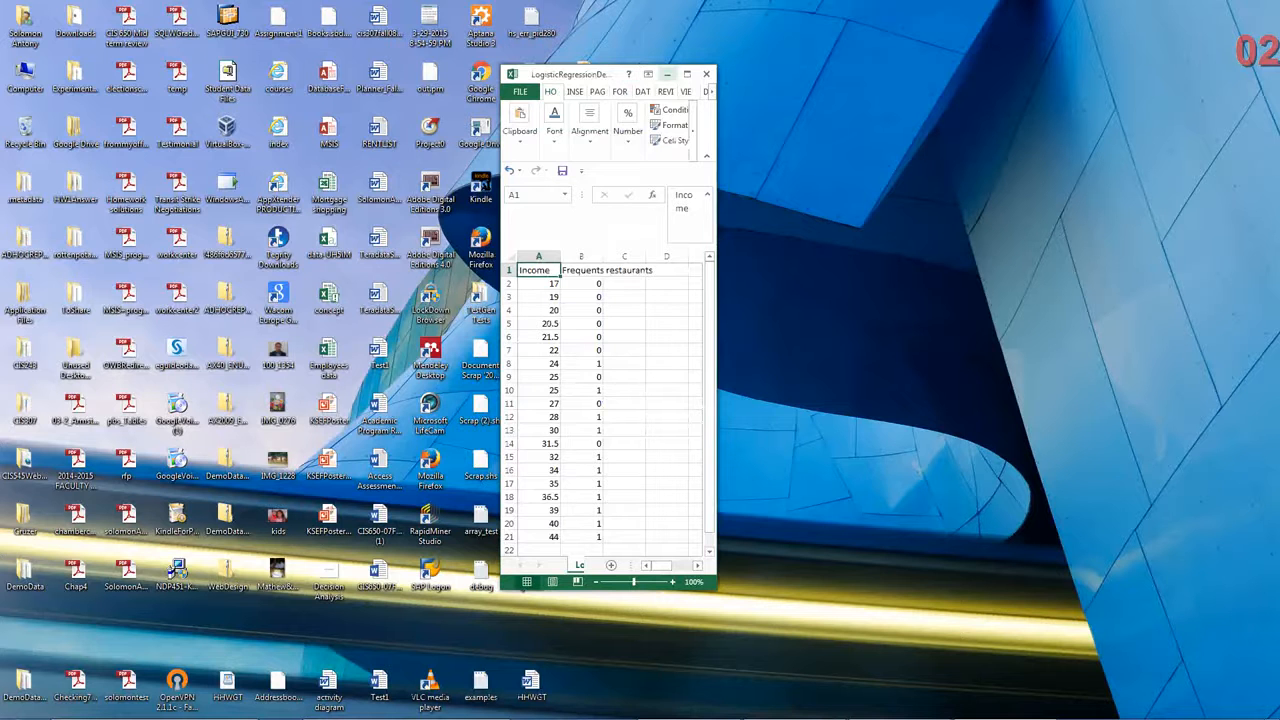
Close the spreadsheet, saving its changes as LogisticRegressionDemo in CSV format over the existing file.
{"action": "left_click", "coordinate": [706, 73]}
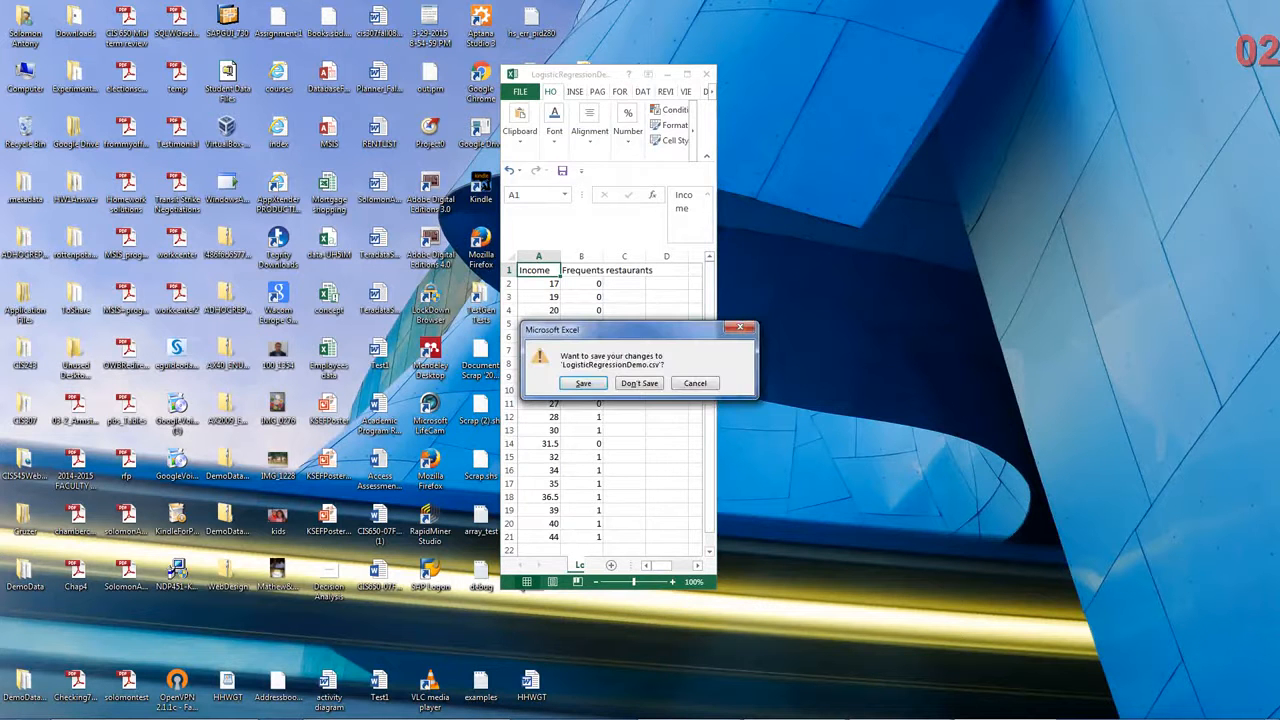
{"action": "key", "text": "Return"}
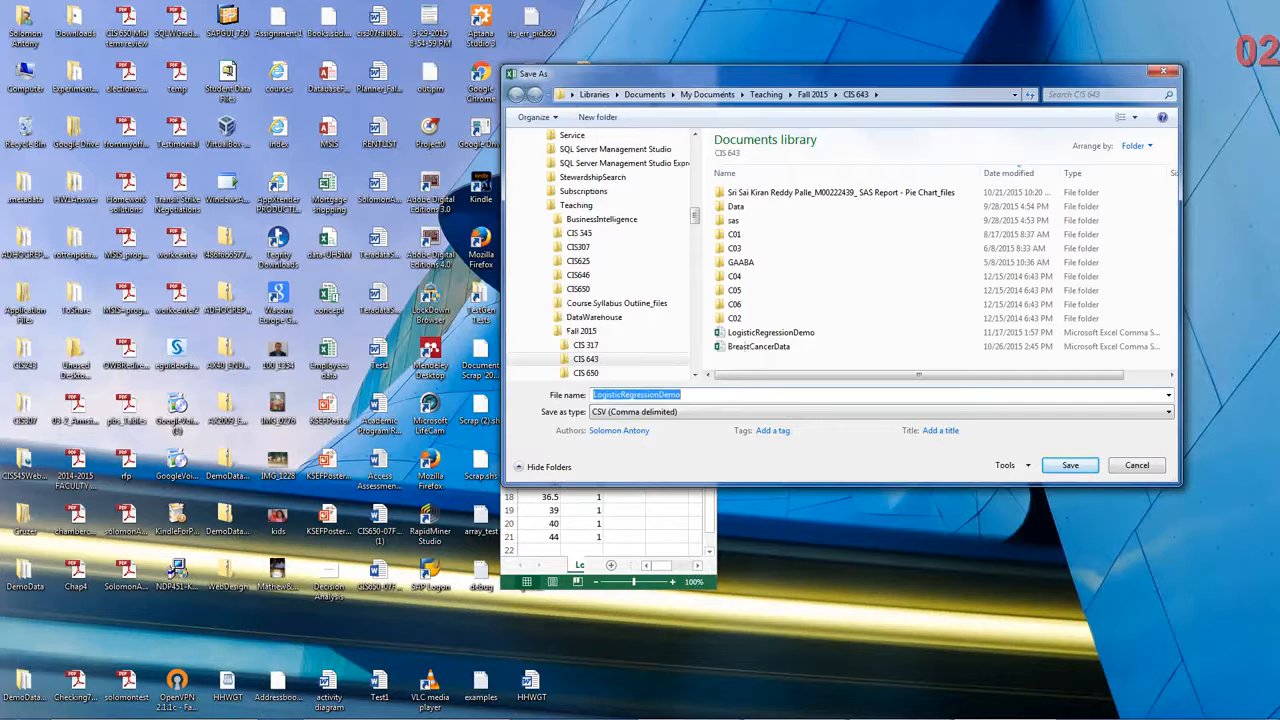
{"action": "key", "text": "Return"}
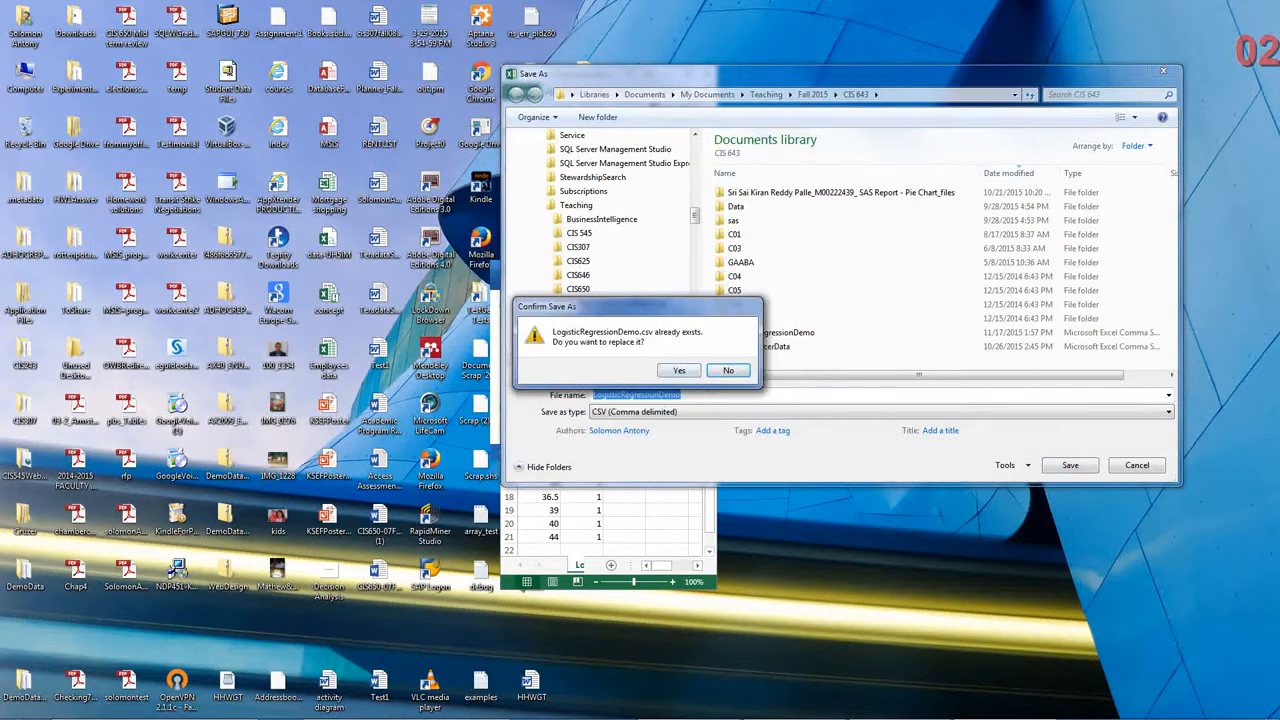
{"action": "key", "text": "Return"}
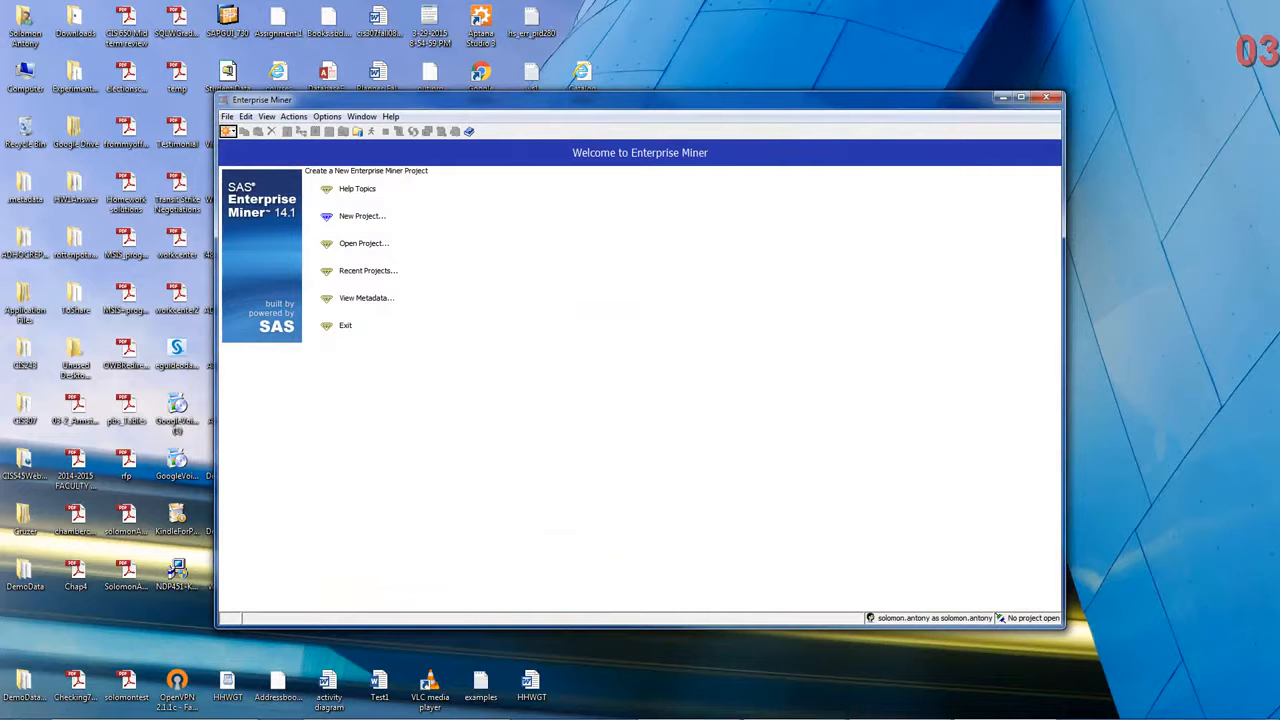
Create a new Enterprise Miner project named LogisticRegresssion with the default server and folder locations.
{"action": "left_click", "coordinate": [361, 216]}
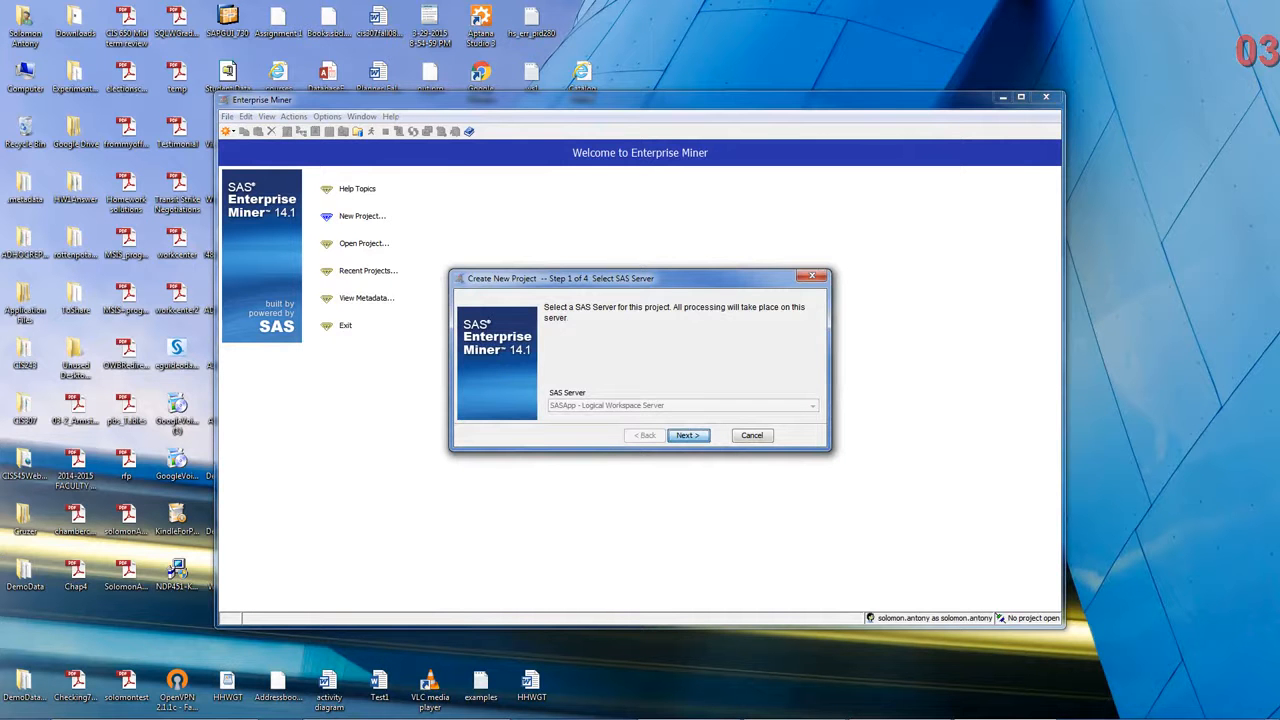
{"action": "key", "text": "Return"}
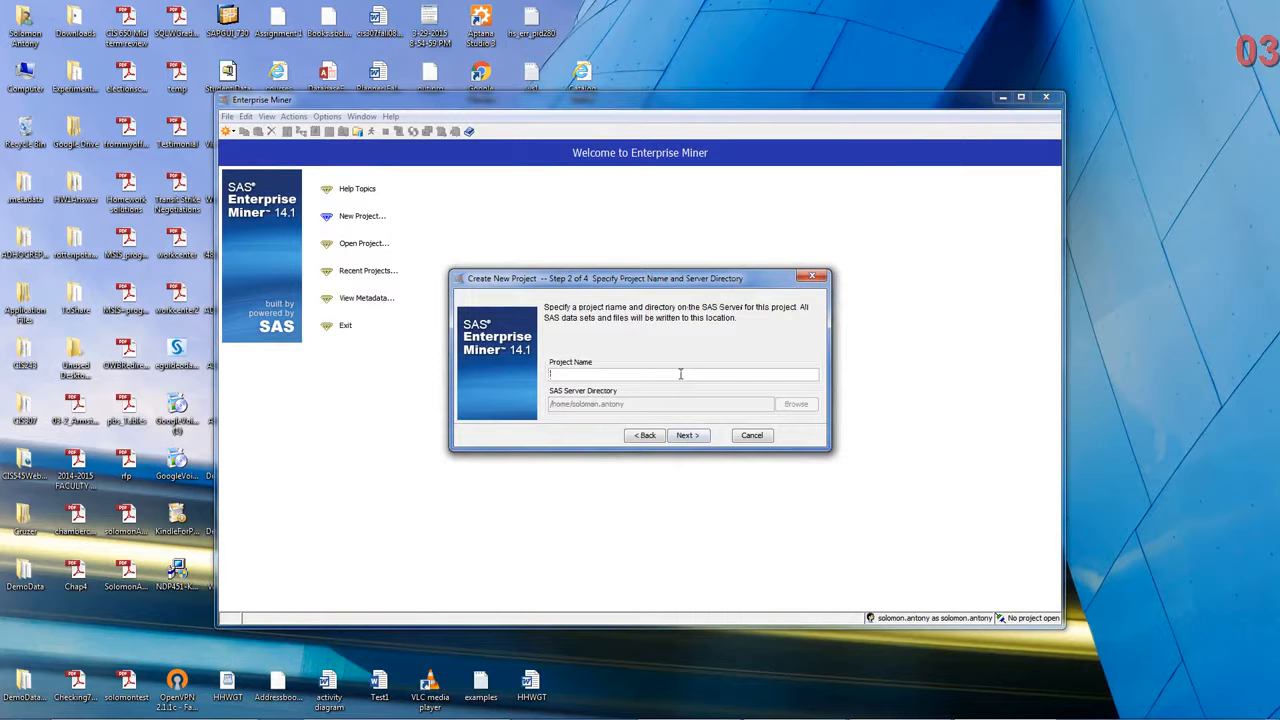
{"action": "type", "text": "LogisticRegression"}
{"action": "mouse_move", "coordinate": [795, 706]}
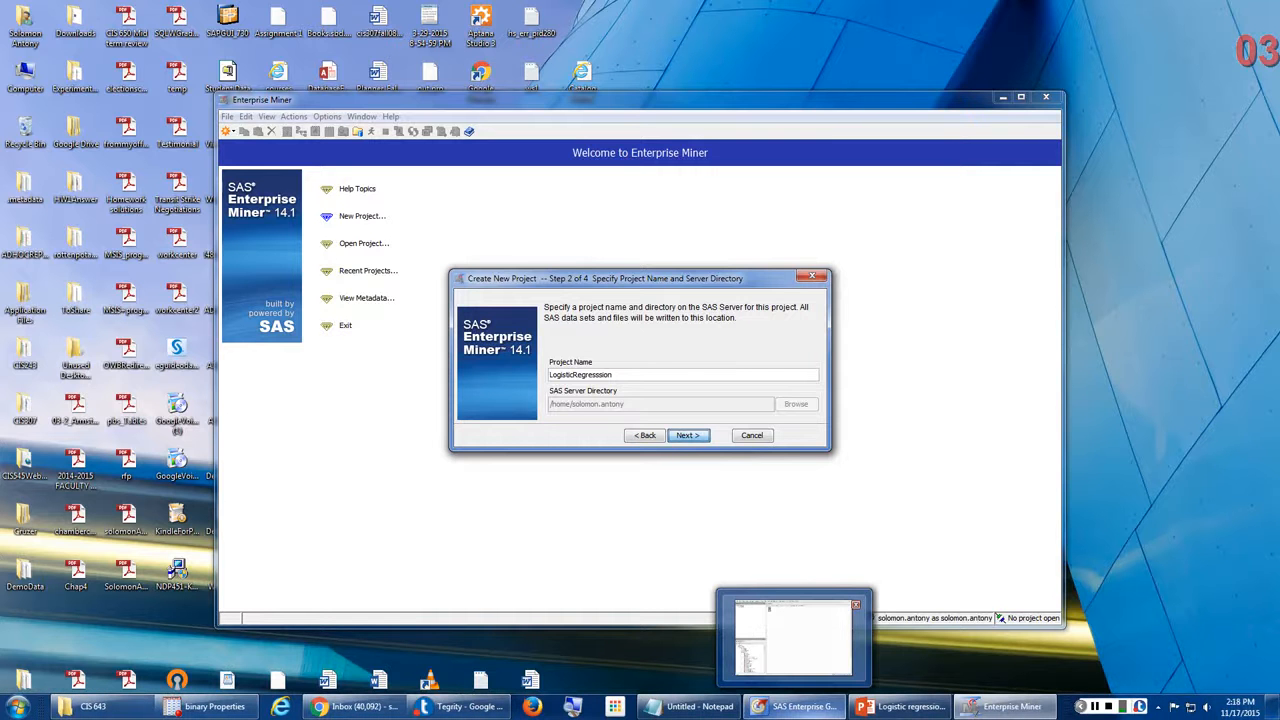
{"action": "key", "text": "Return"}
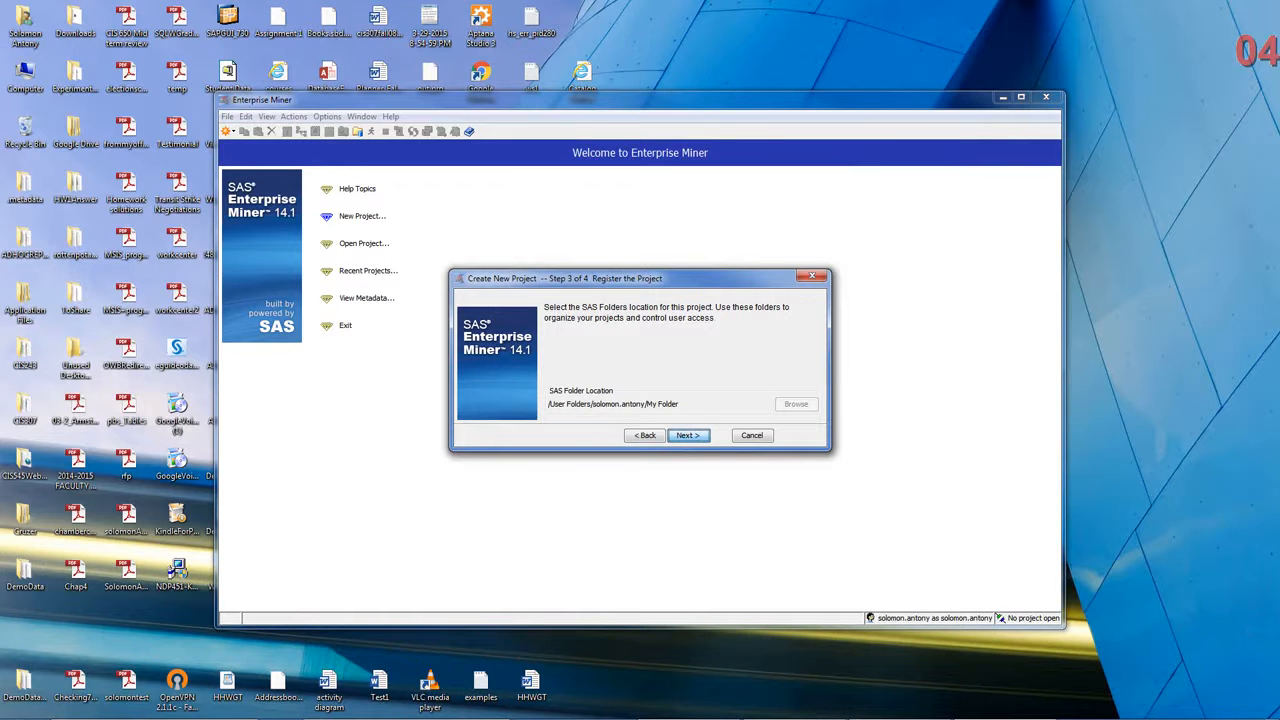
{"action": "left_click_drag", "start_coordinate": [640, 279], "coordinate": [642, 270]}
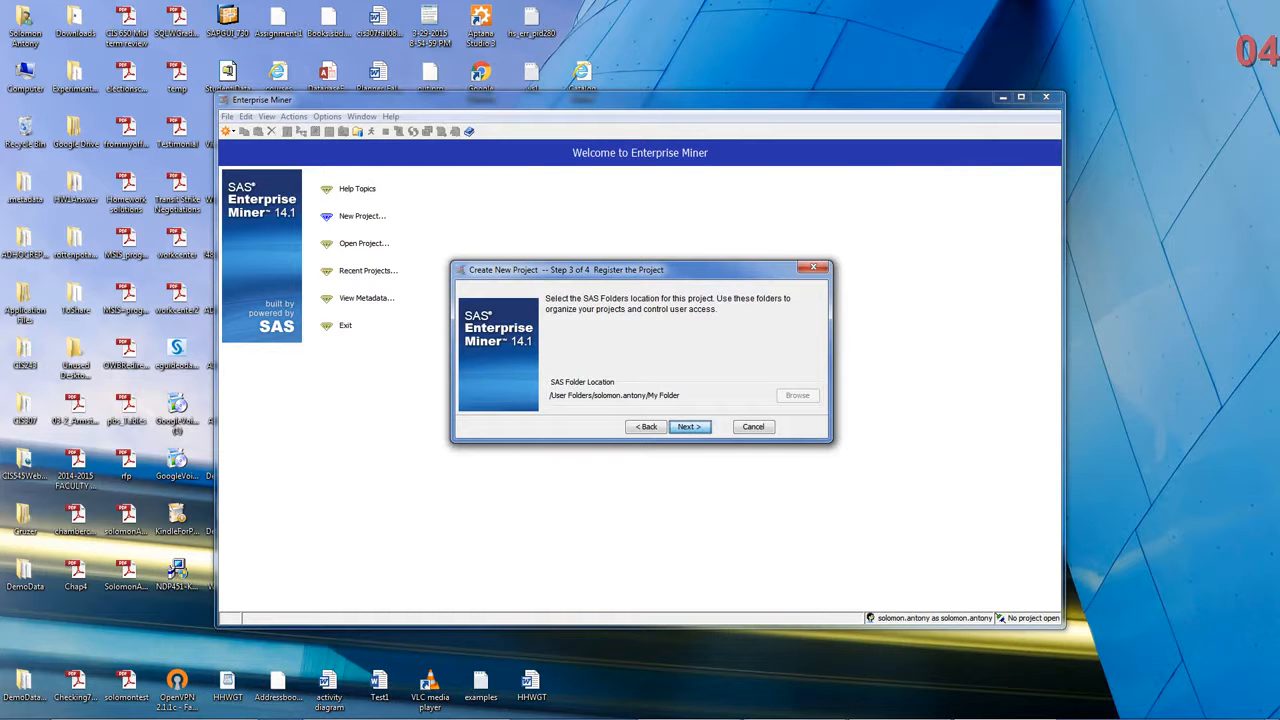
{"action": "key", "text": "Return"}
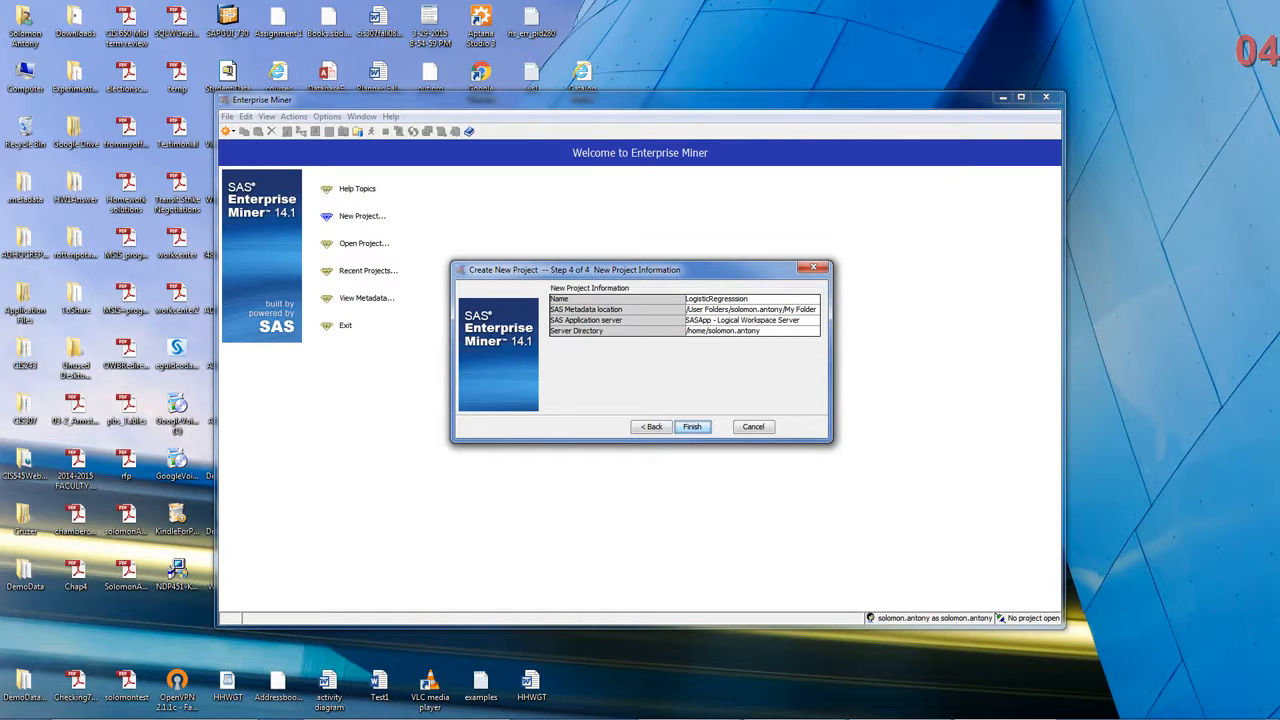
{"action": "key", "text": "Return"}
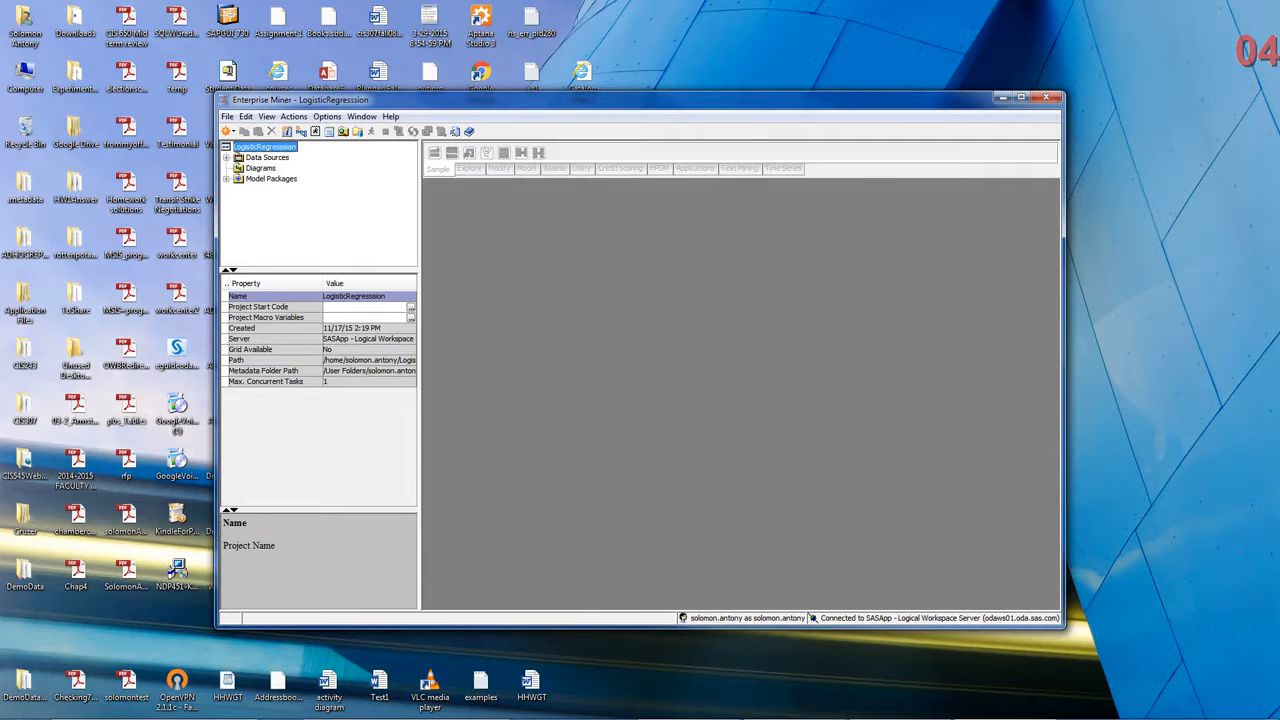
Create a new diagram named Logistic regression in the project.
{"action": "right_click", "coordinate": [262, 169]}
{"action": "left_click", "coordinate": [272, 178]}
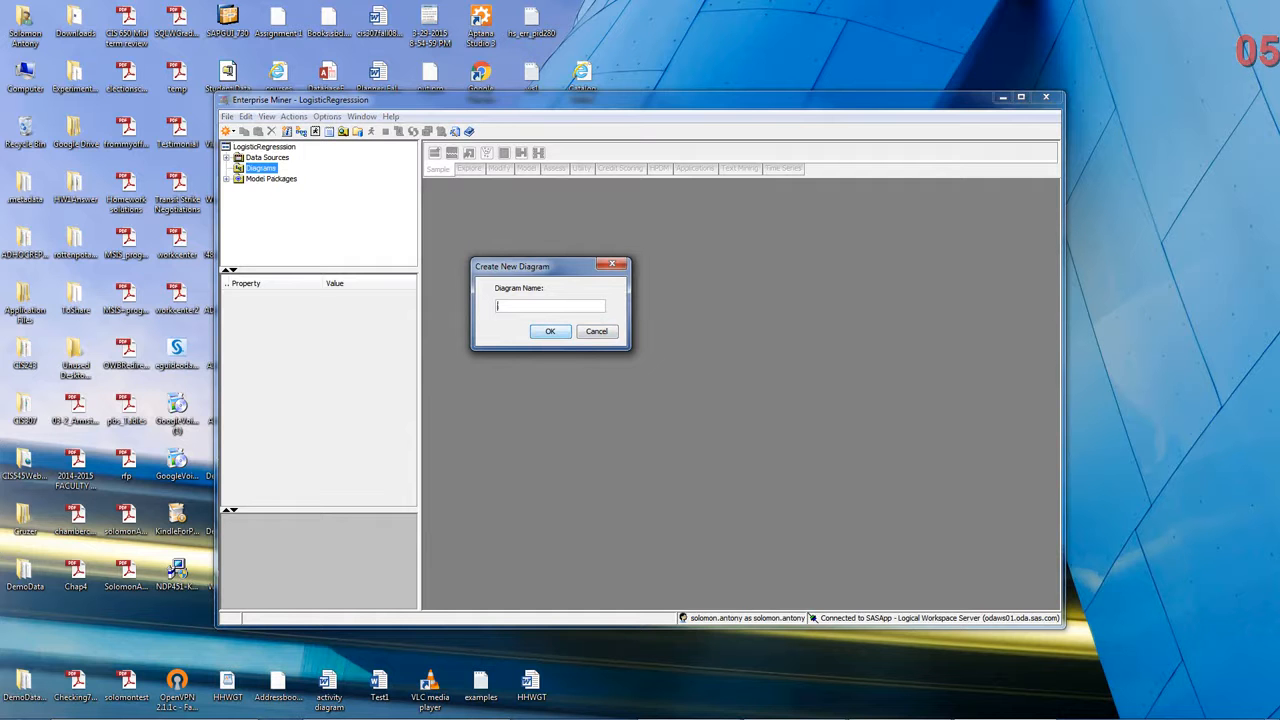
{"action": "type", "text": "Logistic regression"}
{"action": "key", "text": "Return"}
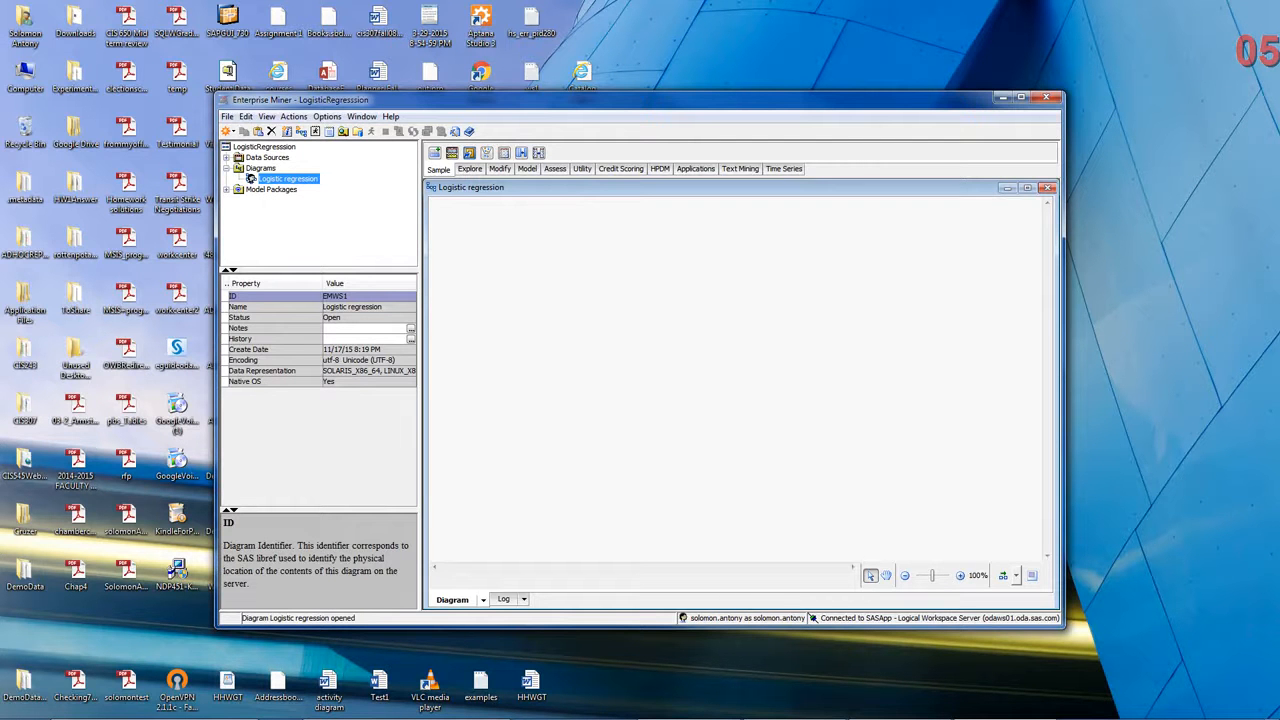
Add a File Import node to the Logistic regression diagram.
{"action": "mouse_move", "coordinate": [690, 706]}
{"action": "left_click_drag", "start_coordinate": [469, 153], "coordinate": [544, 291]}
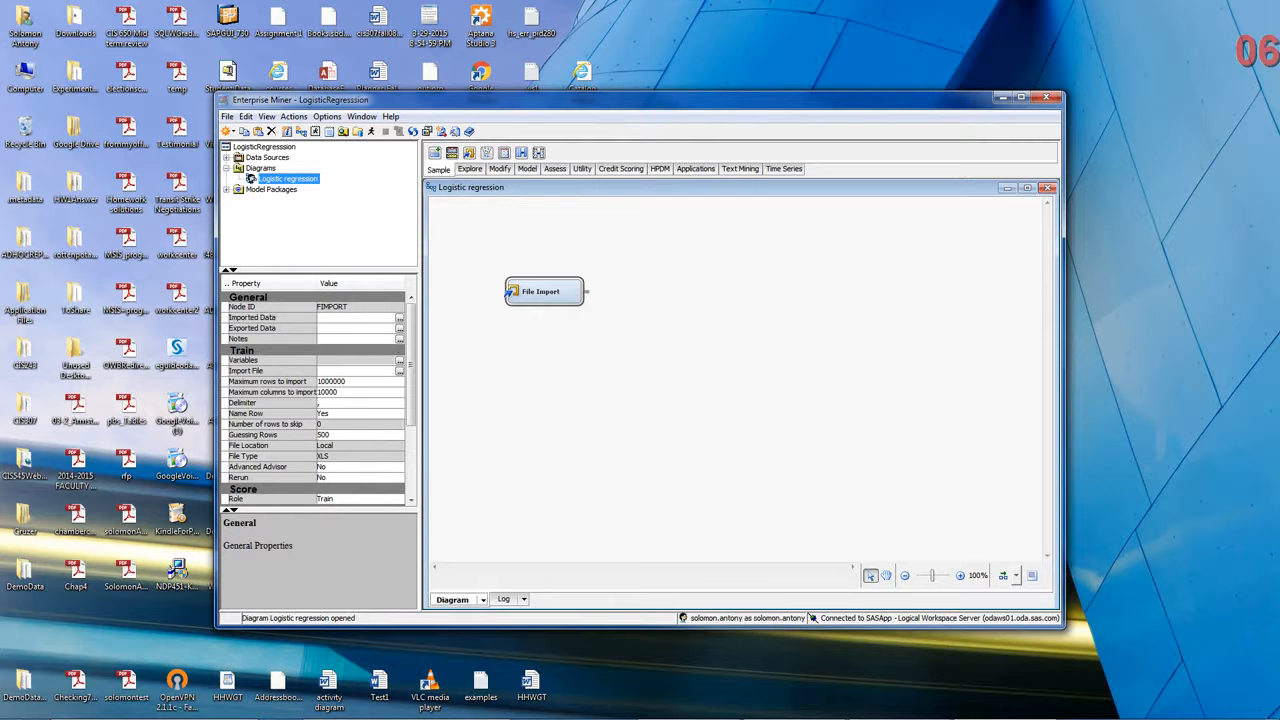
{"action": "left_click", "coordinate": [400, 371]}
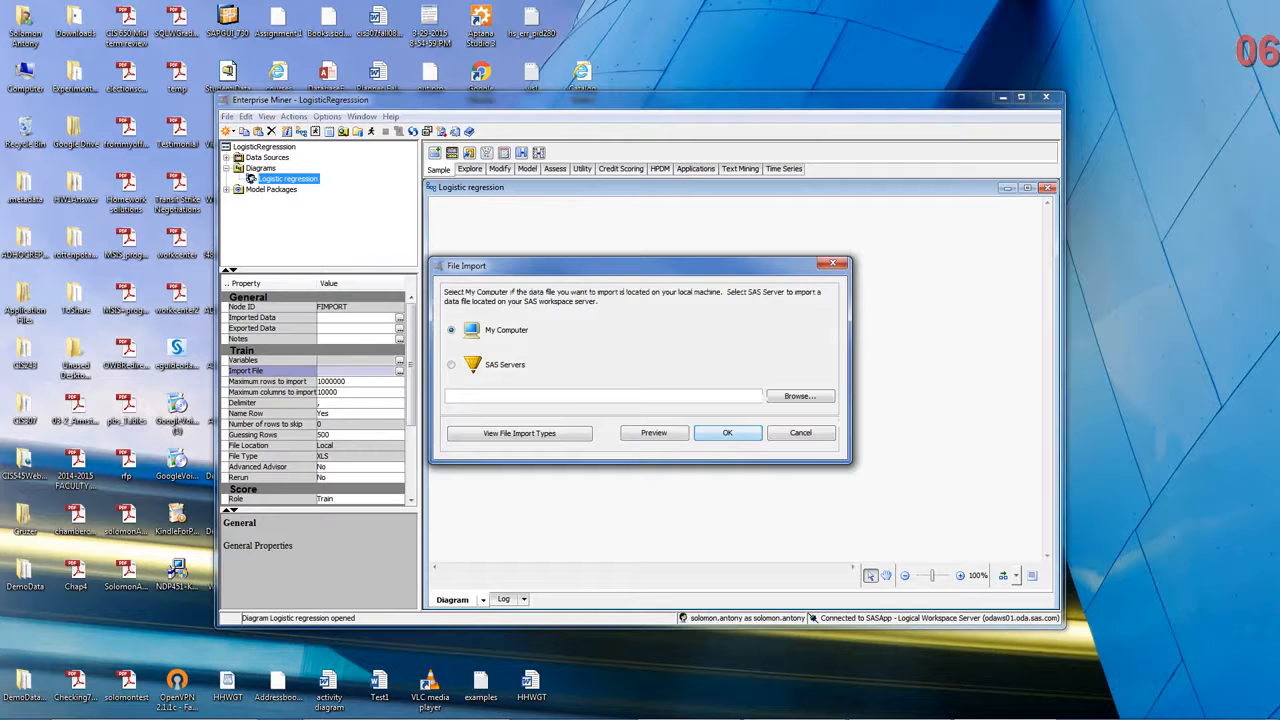
{"action": "left_click", "coordinate": [801, 433]}
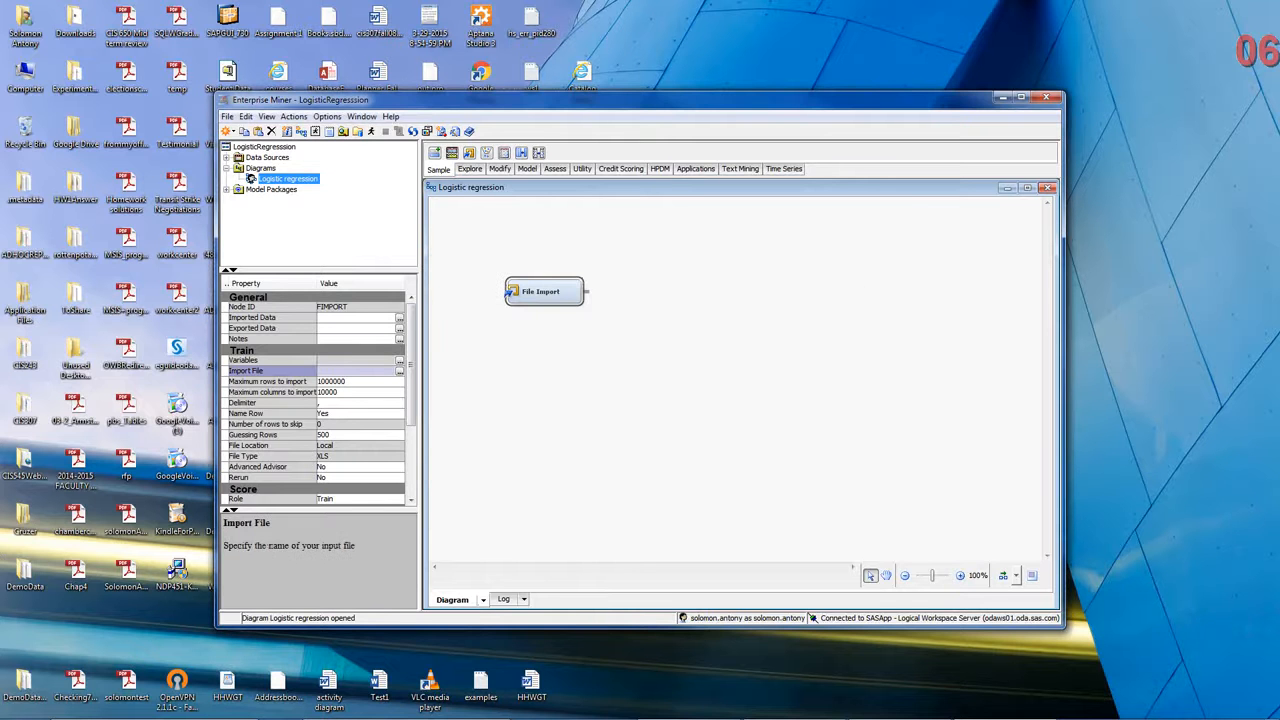
Set the File Import node's import file to LogisticRegressionDemo.csv from Teaching > Fall 2015 > CIS 643 on the local computer.
{"action": "left_click", "coordinate": [400, 371]}
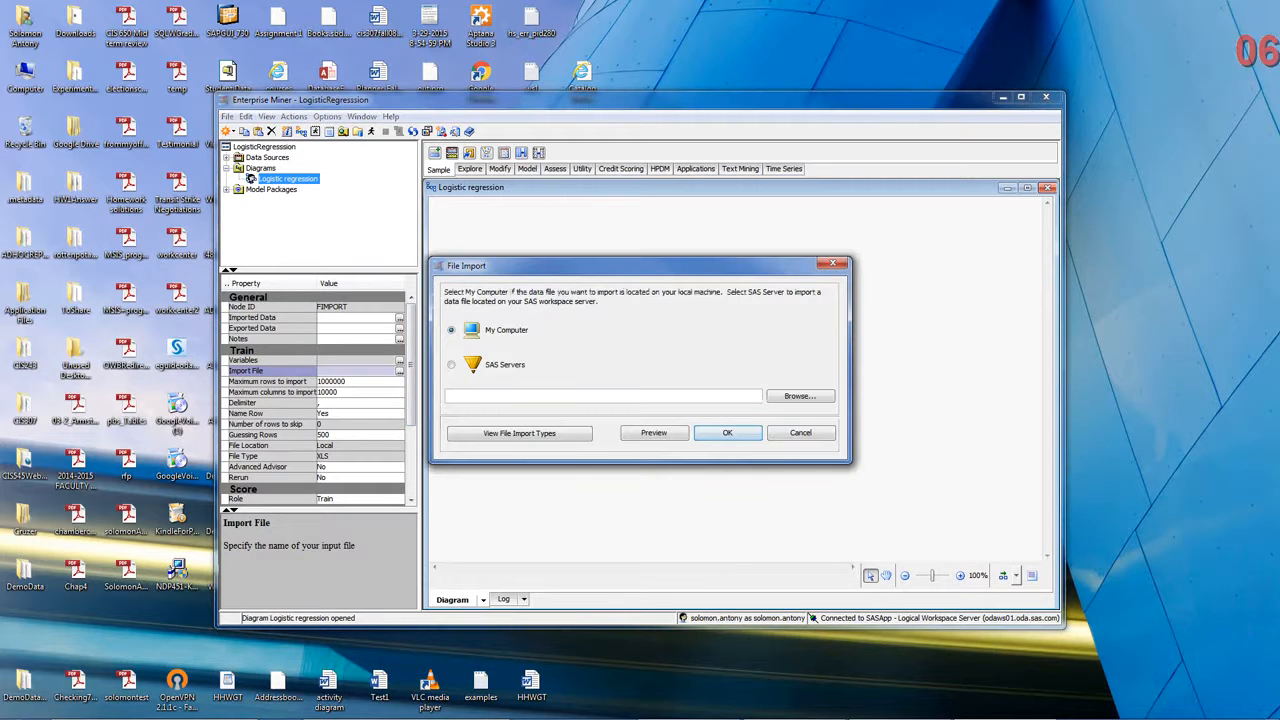
{"action": "left_click", "coordinate": [800, 396]}
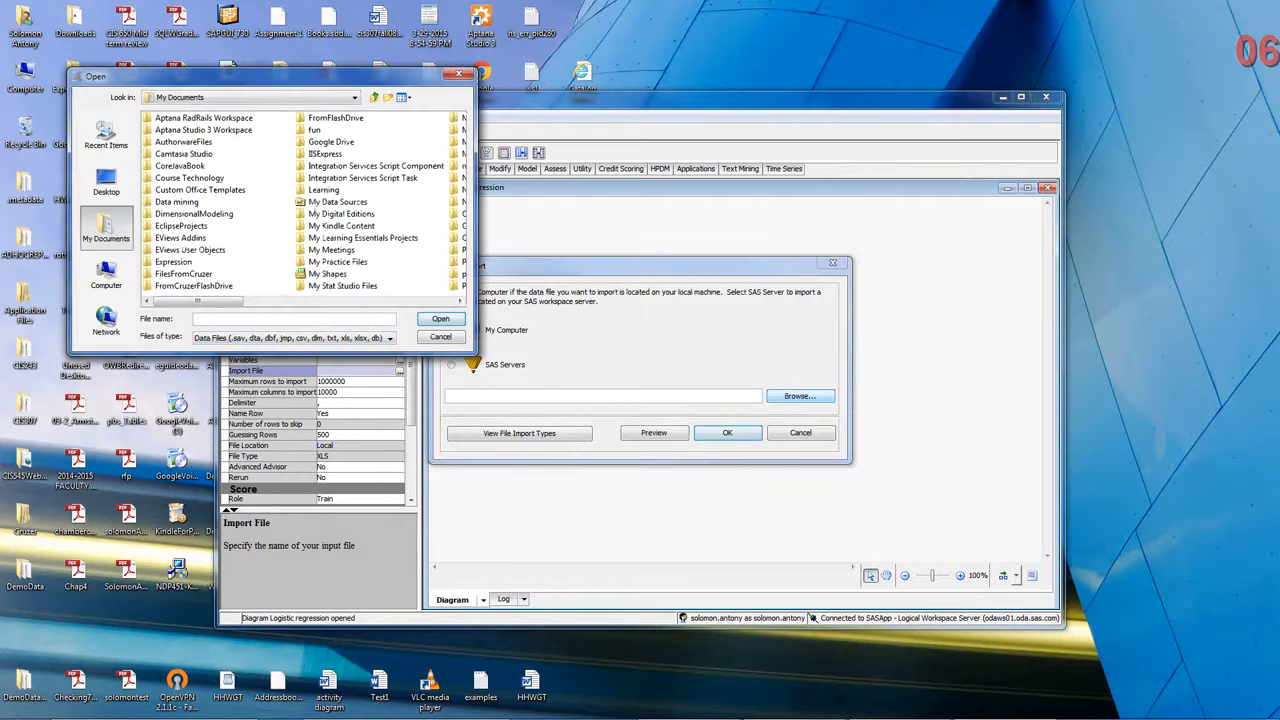
{"action": "left_click_drag", "start_coordinate": [197, 301], "coordinate": [284, 301]}
{"action": "double_click", "coordinate": [324, 261]}
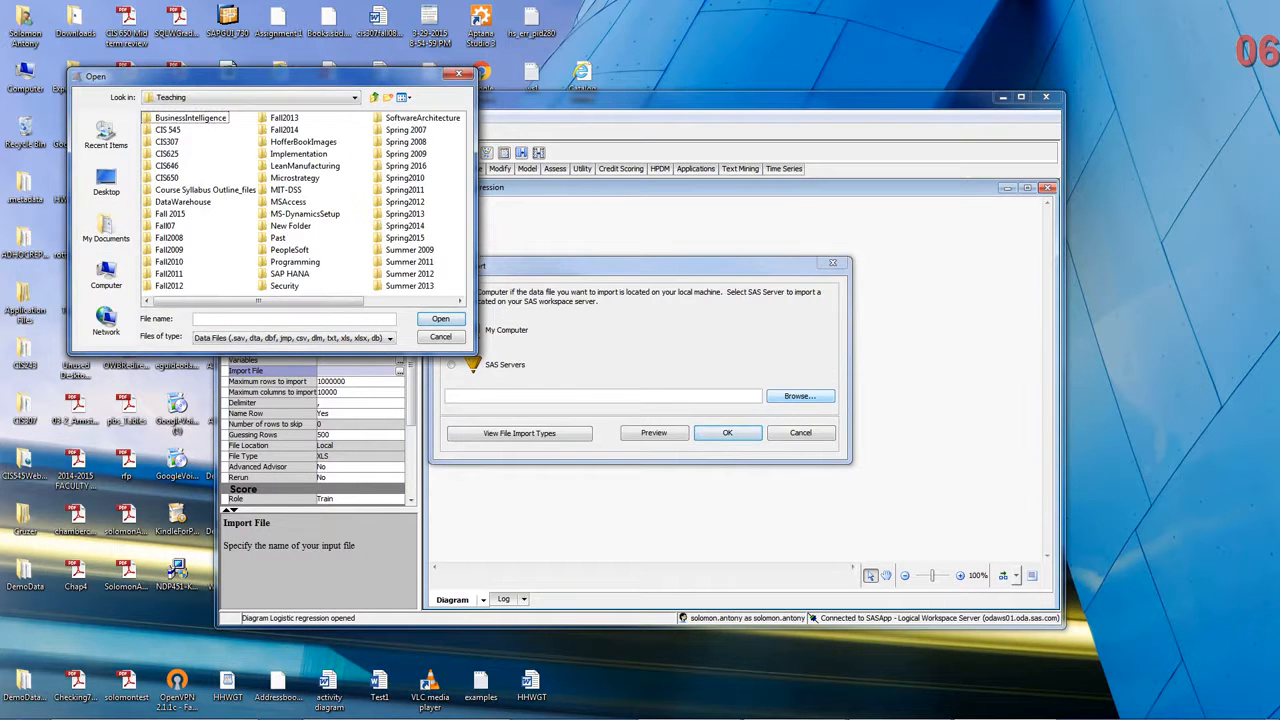
{"action": "double_click", "coordinate": [170, 214]}
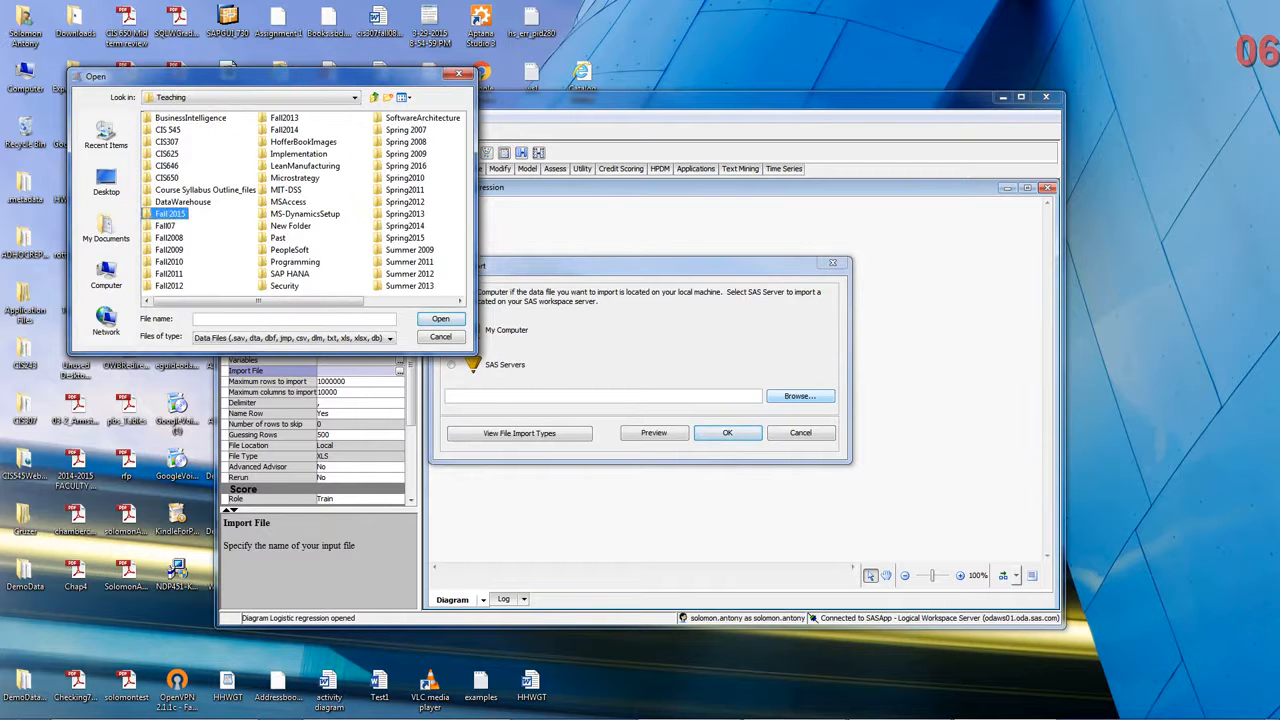
{"action": "double_click", "coordinate": [168, 130]}
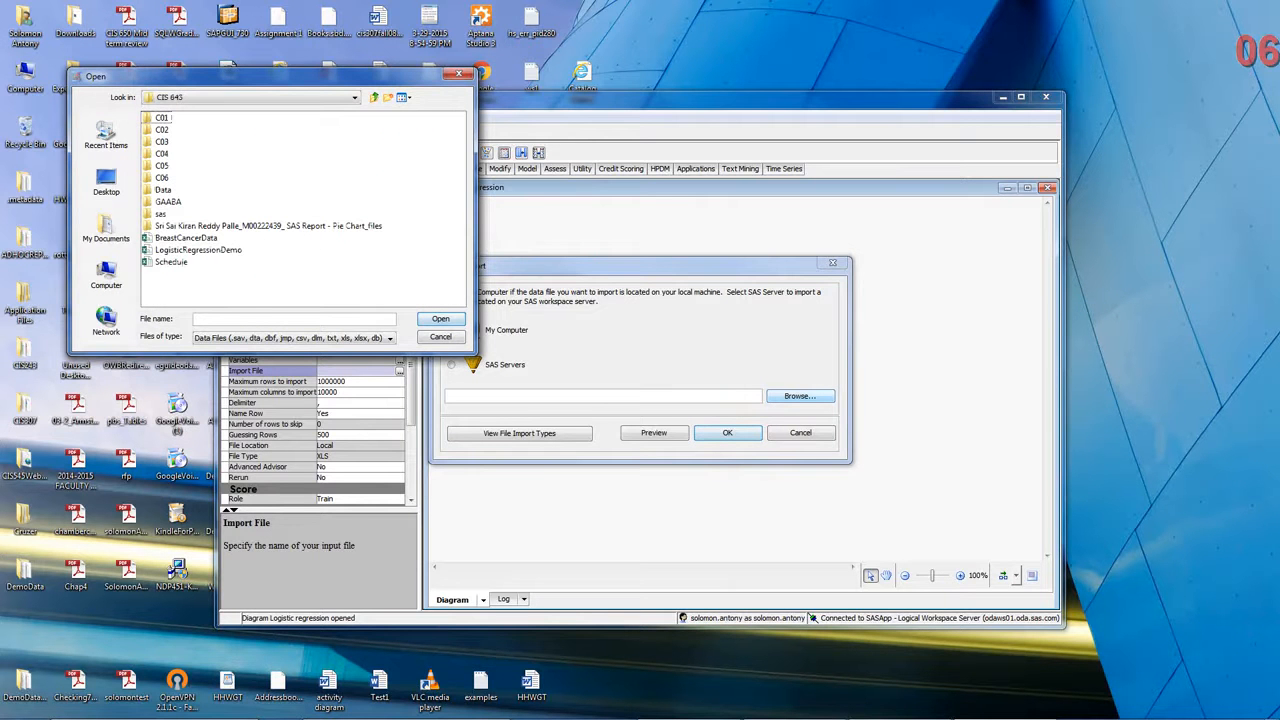
{"action": "left_click", "coordinate": [198, 250]}
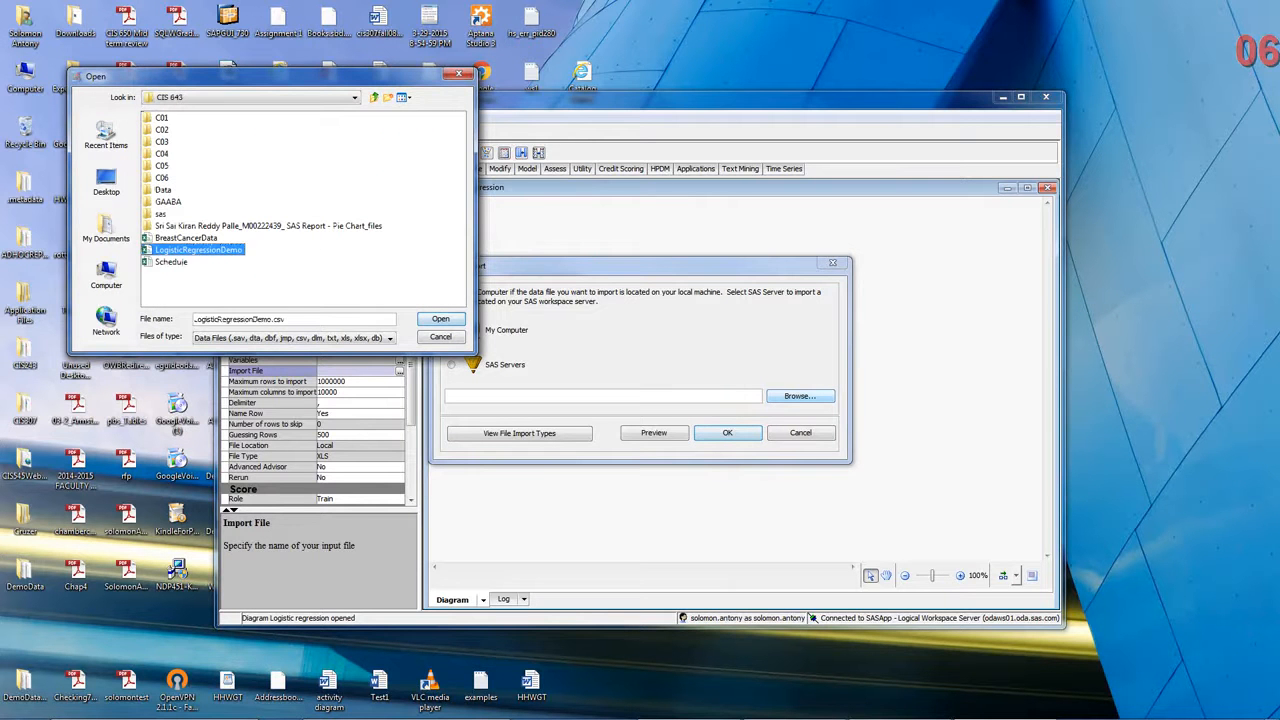
{"action": "left_click", "coordinate": [441, 319]}
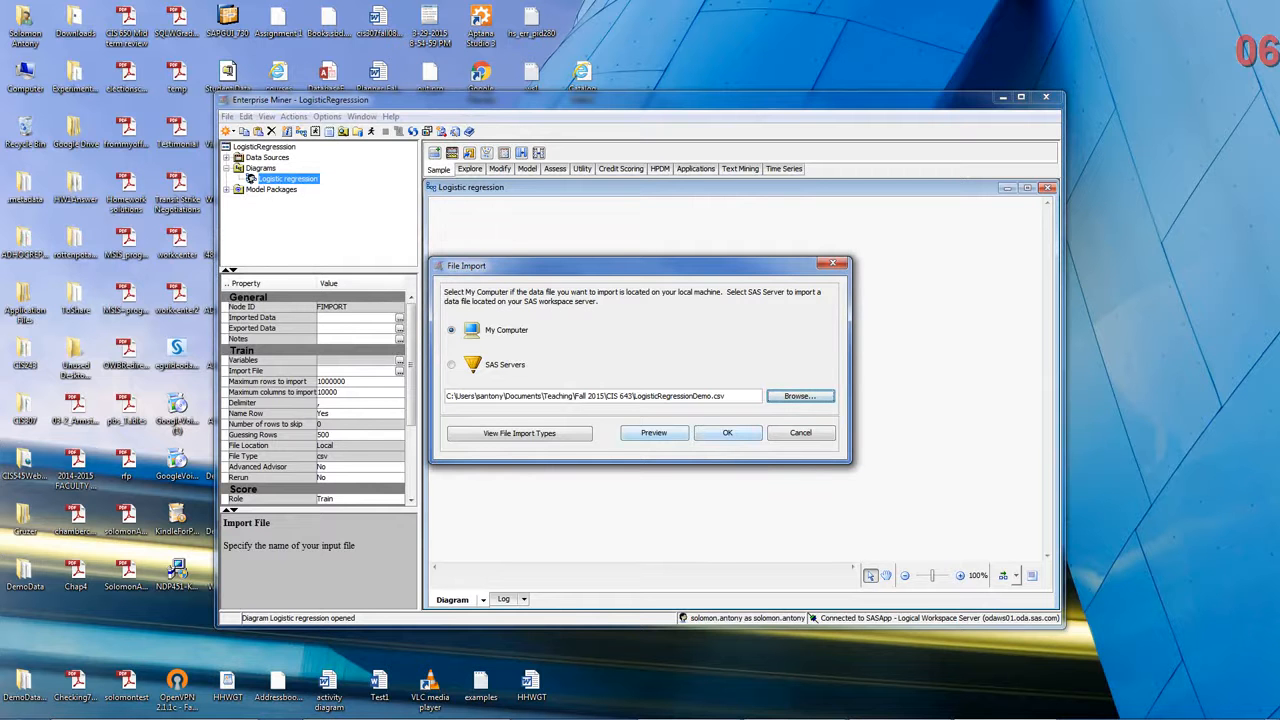
{"action": "left_click", "coordinate": [727, 432]}
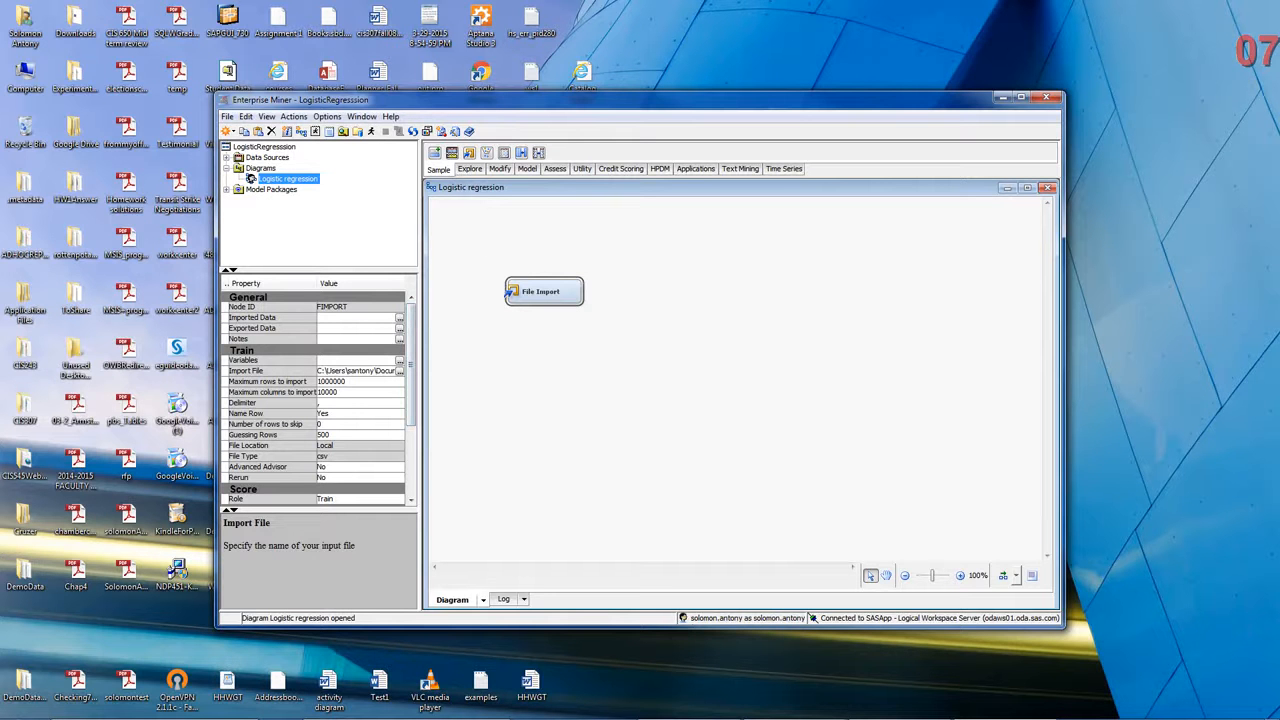
Set the restaurant-frequency variable's role to Target and level to Binary in the File Import node's variables.
{"action": "left_click", "coordinate": [400, 360]}
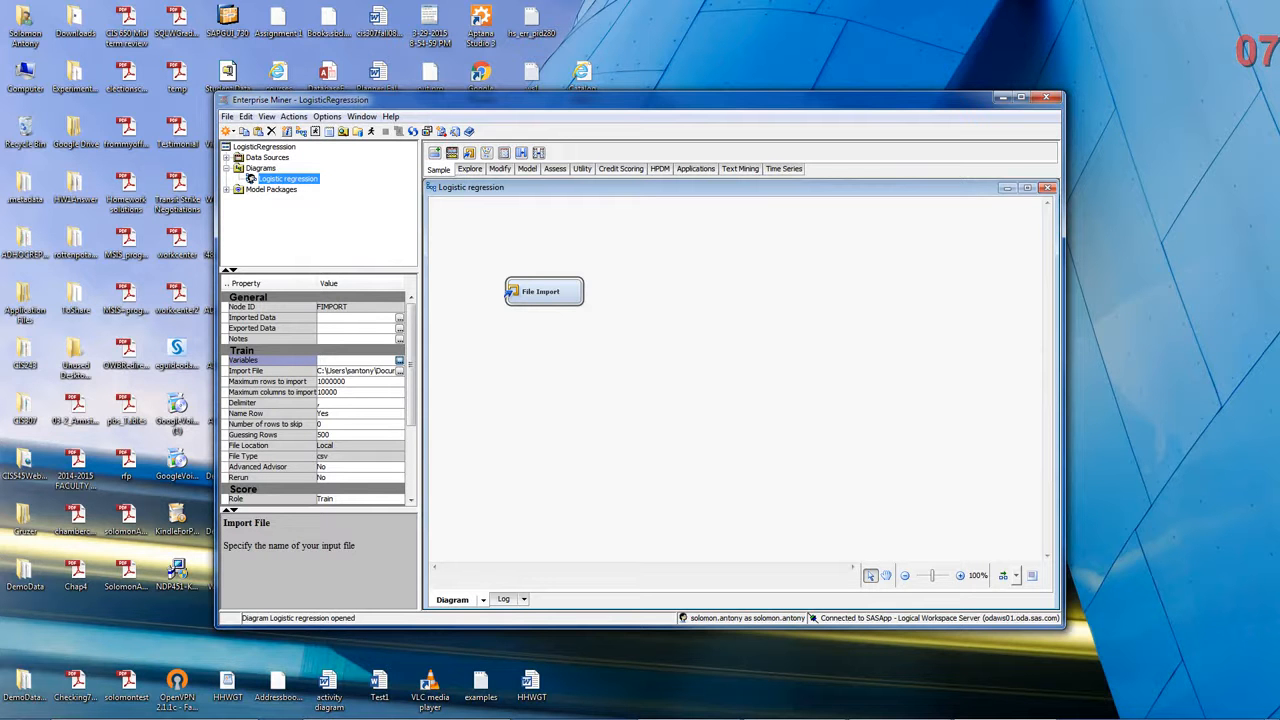
{"action": "left_click", "coordinate": [399, 360]}
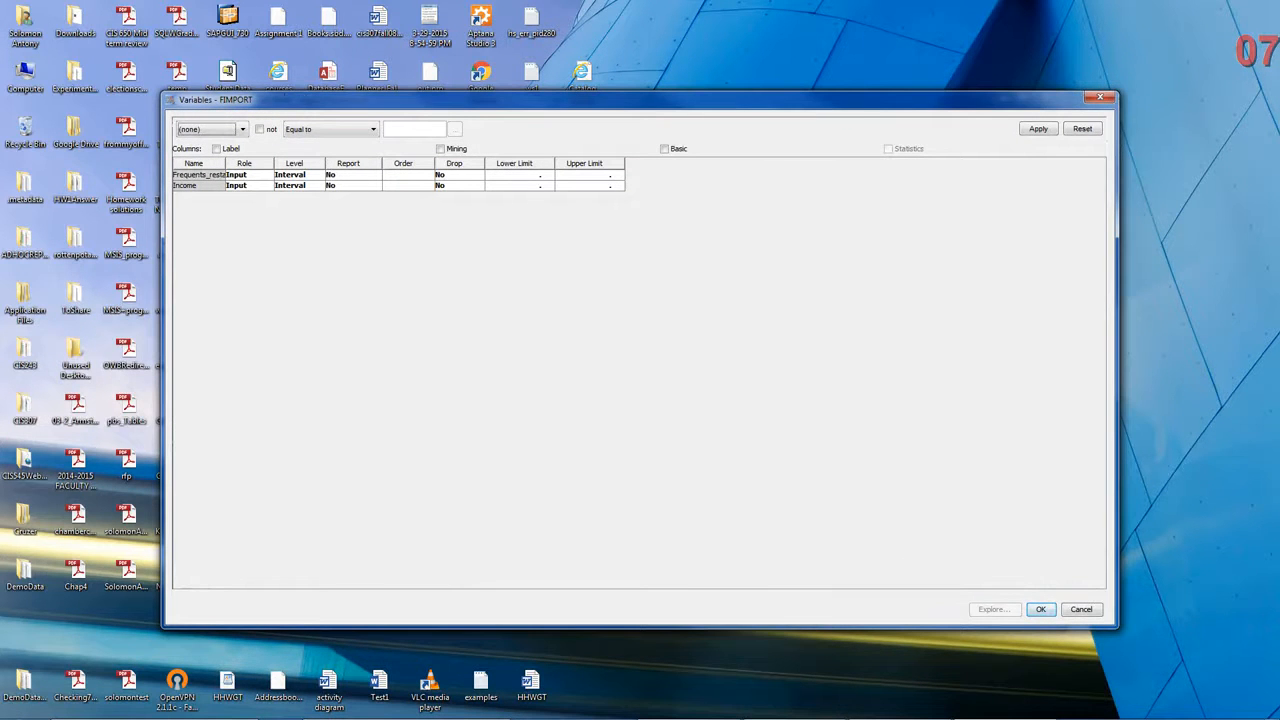
{"action": "left_click", "coordinate": [245, 174]}
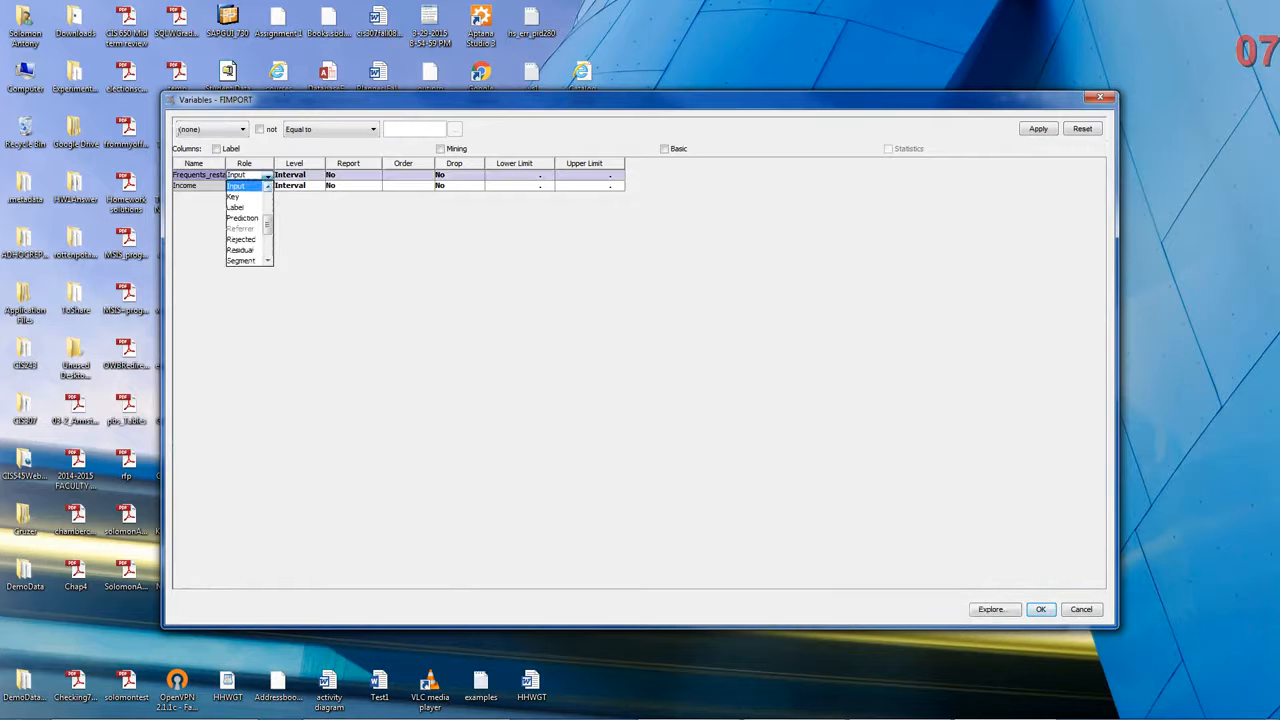
{"action": "scroll", "coordinate": [245, 222], "scroll_direction": "down", "scroll_amount": 2}
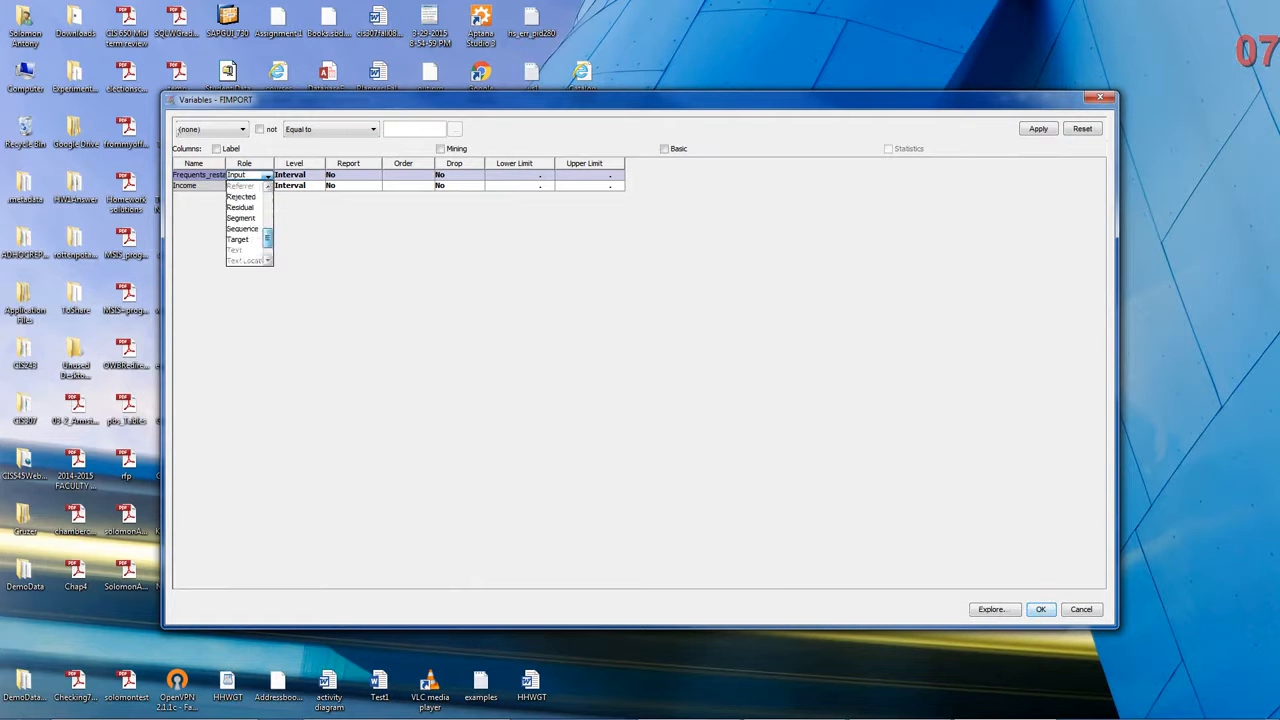
{"action": "left_click", "coordinate": [238, 239]}
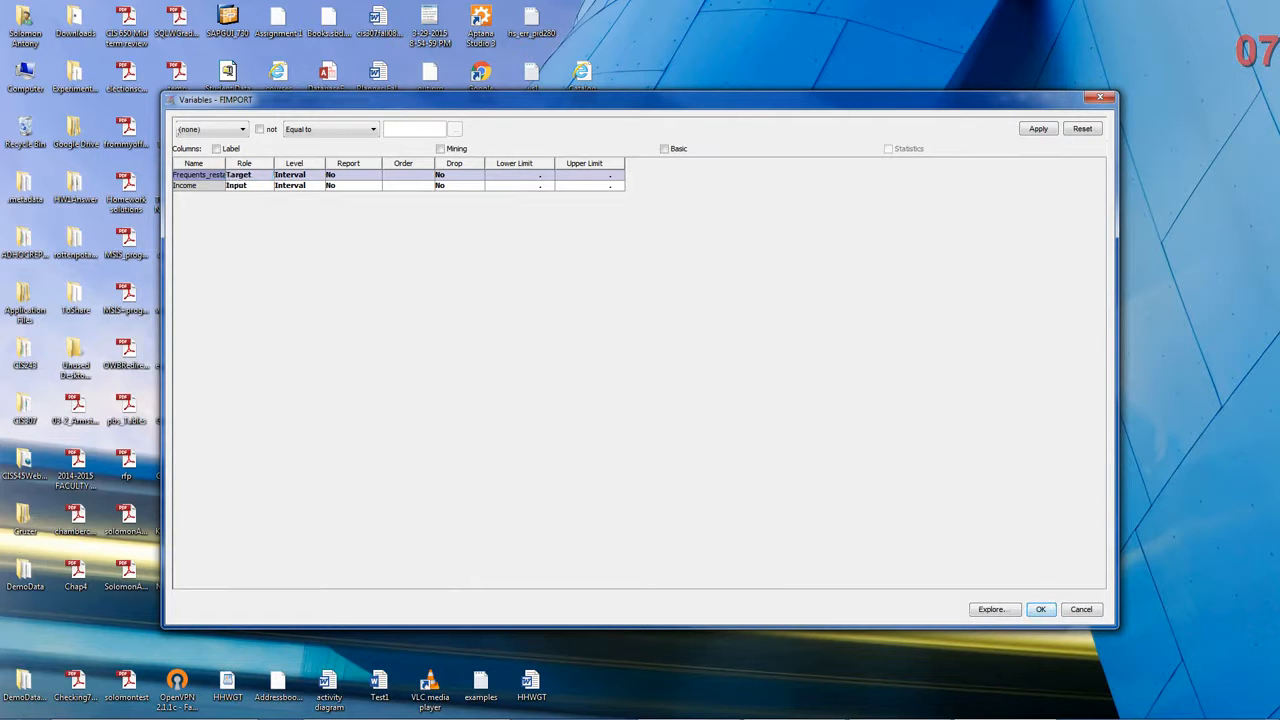
{"action": "left_click", "coordinate": [295, 175]}
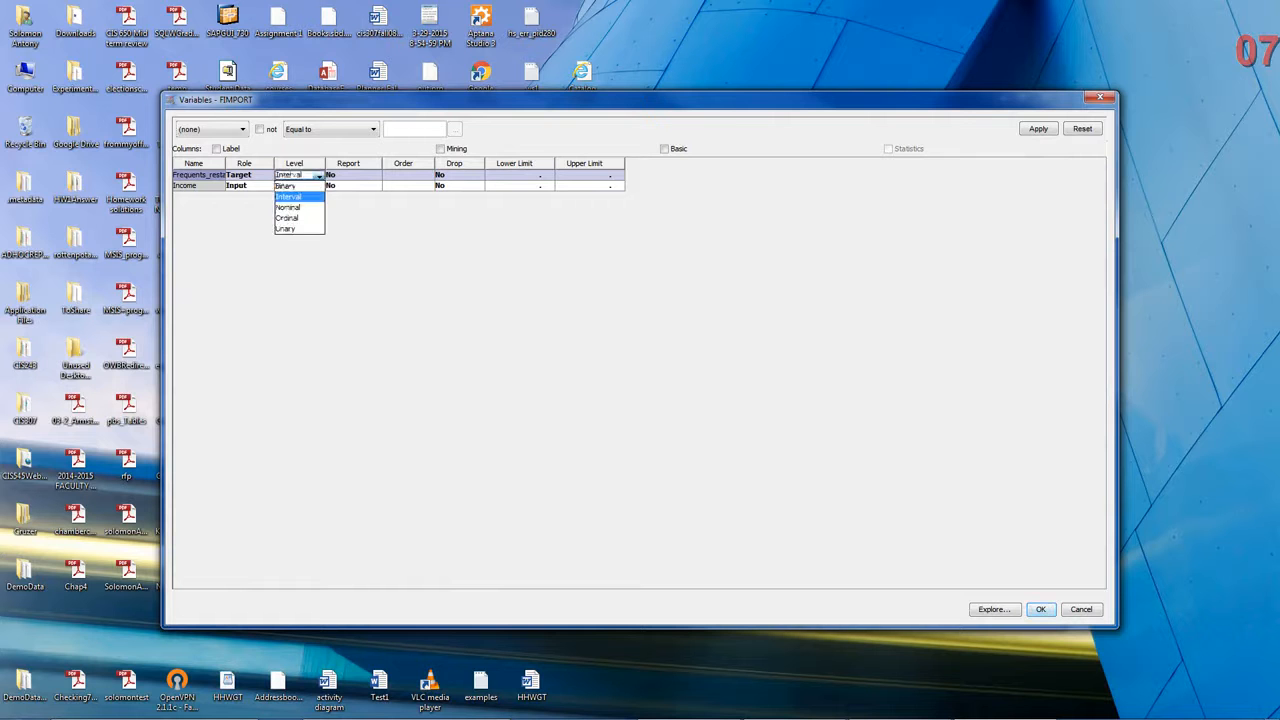
{"action": "key", "text": "Return"}
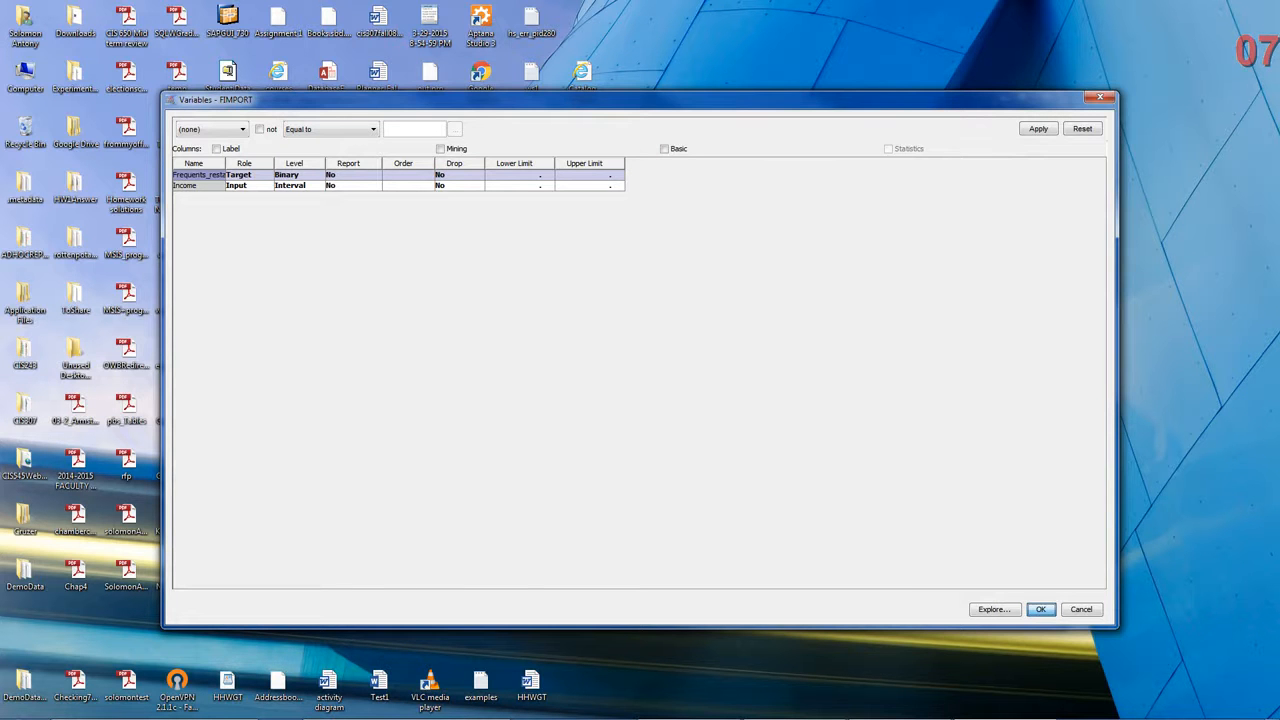
{"action": "left_click", "coordinate": [1040, 609]}
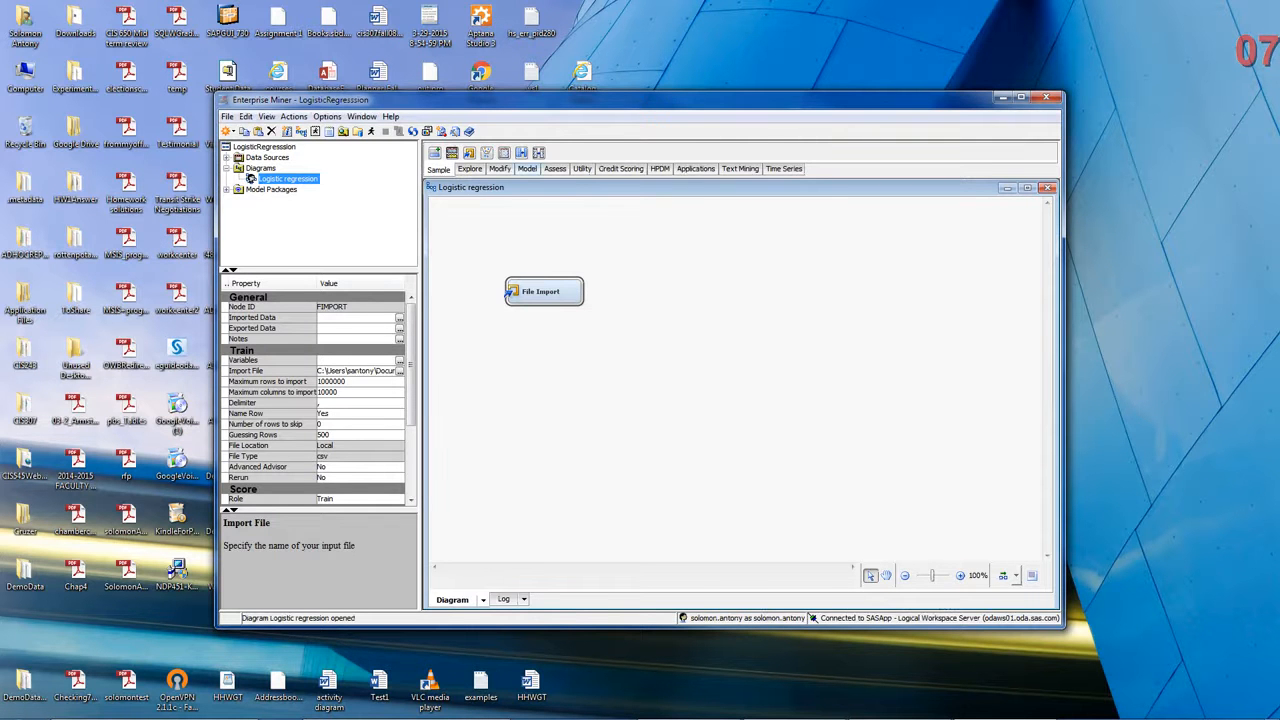
Add a Regression model node to the diagram, connect File Import to it, and align it beside the File Import node.
{"action": "left_click", "coordinate": [526, 168]}
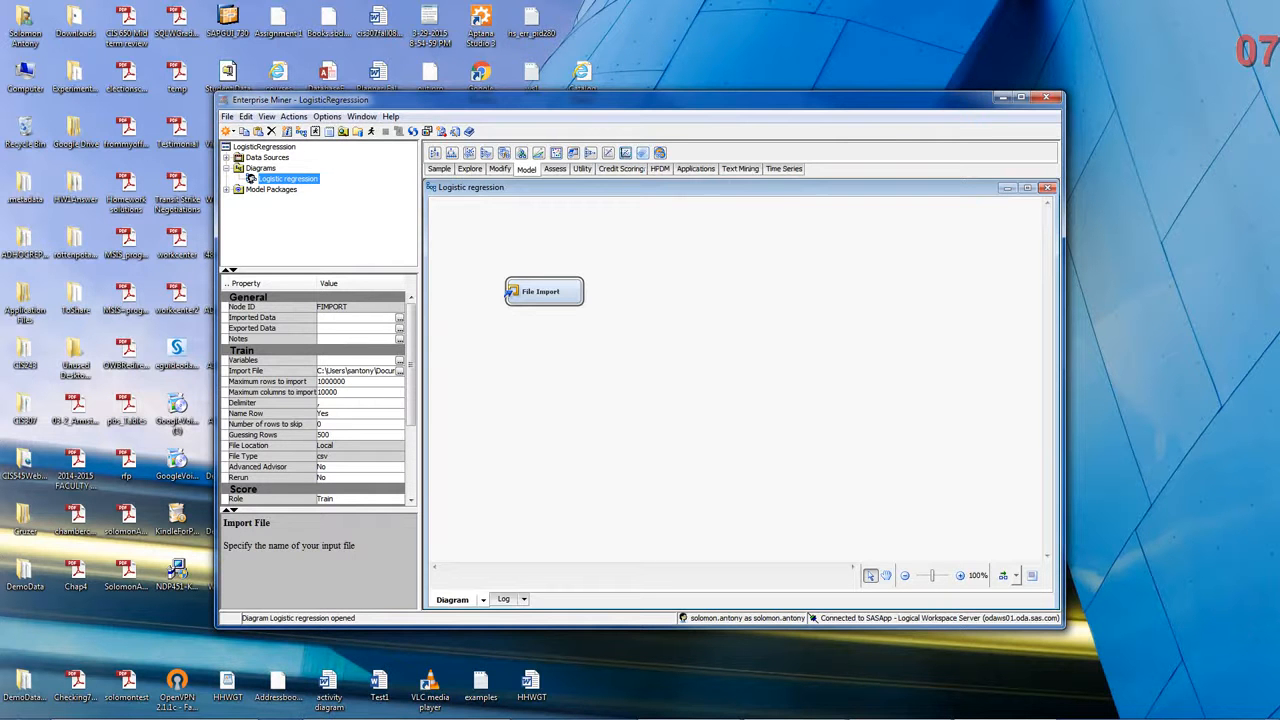
{"action": "left_click", "coordinate": [251, 178]}
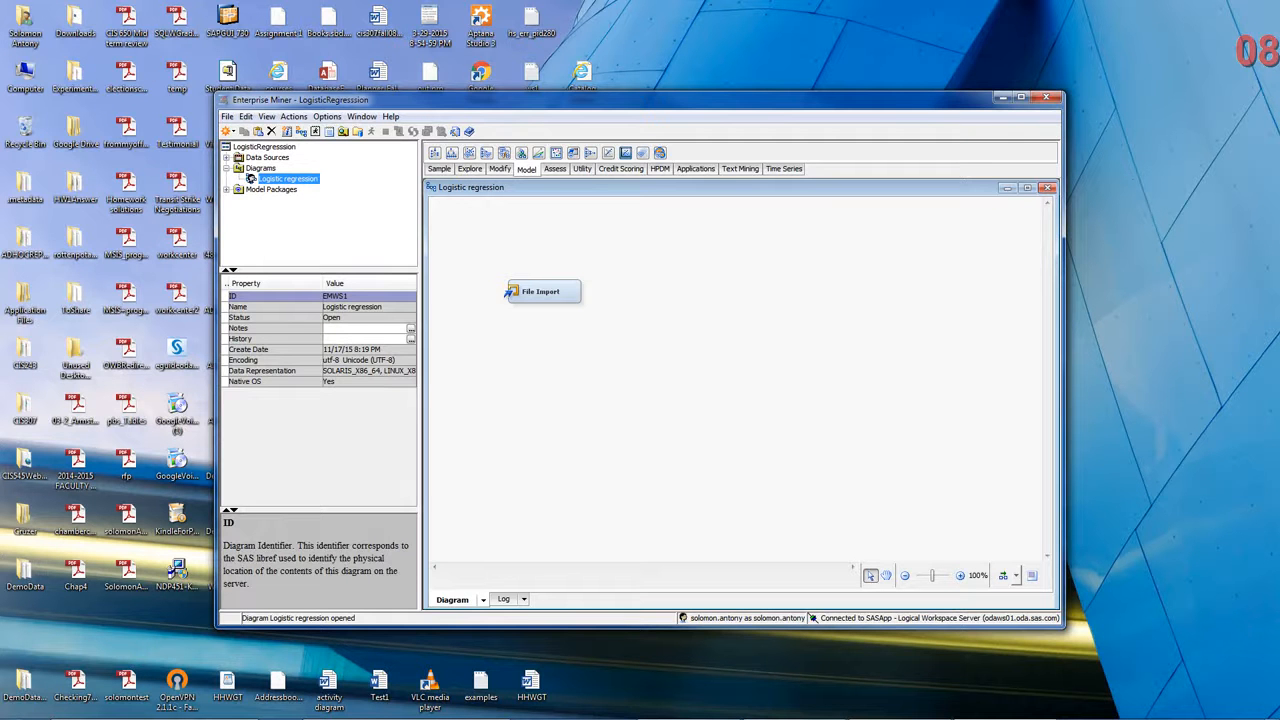
{"action": "left_click_drag", "start_coordinate": [625, 153], "coordinate": [736, 304]}
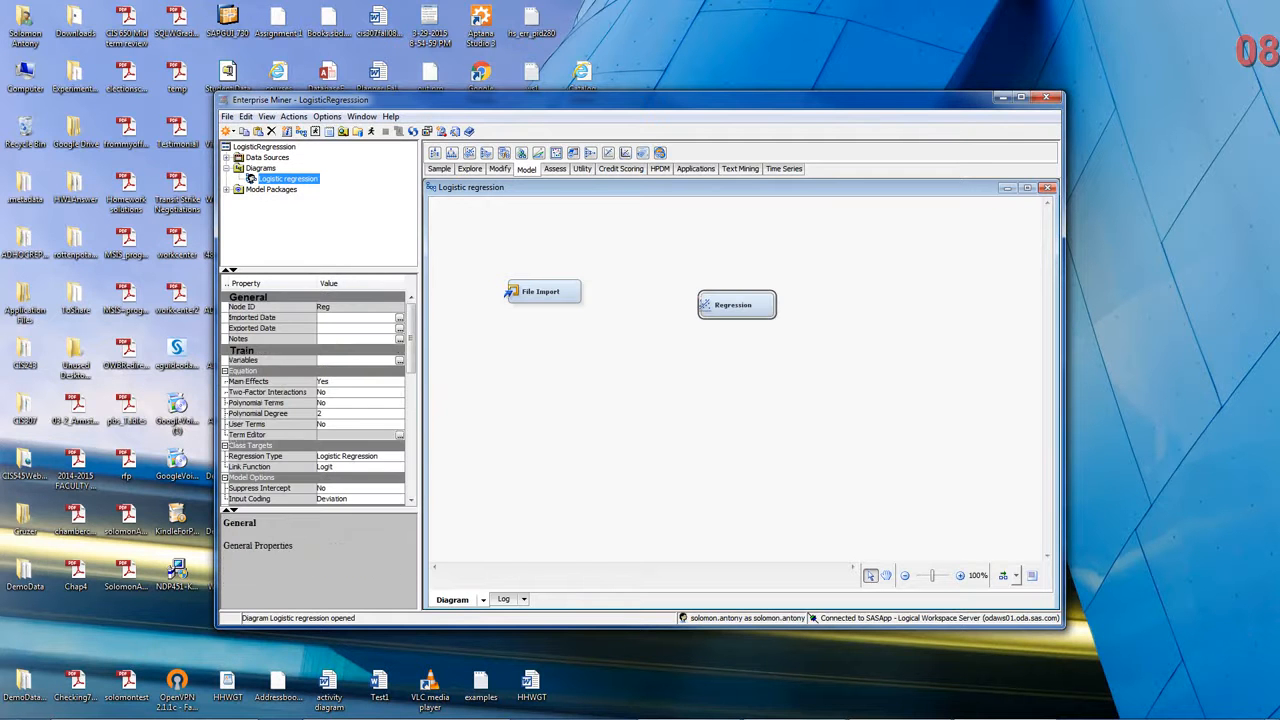
{"action": "left_click_drag", "start_coordinate": [585, 292], "coordinate": [706, 293]}
{"action": "left_click_drag", "start_coordinate": [705, 304], "coordinate": [659, 290]}
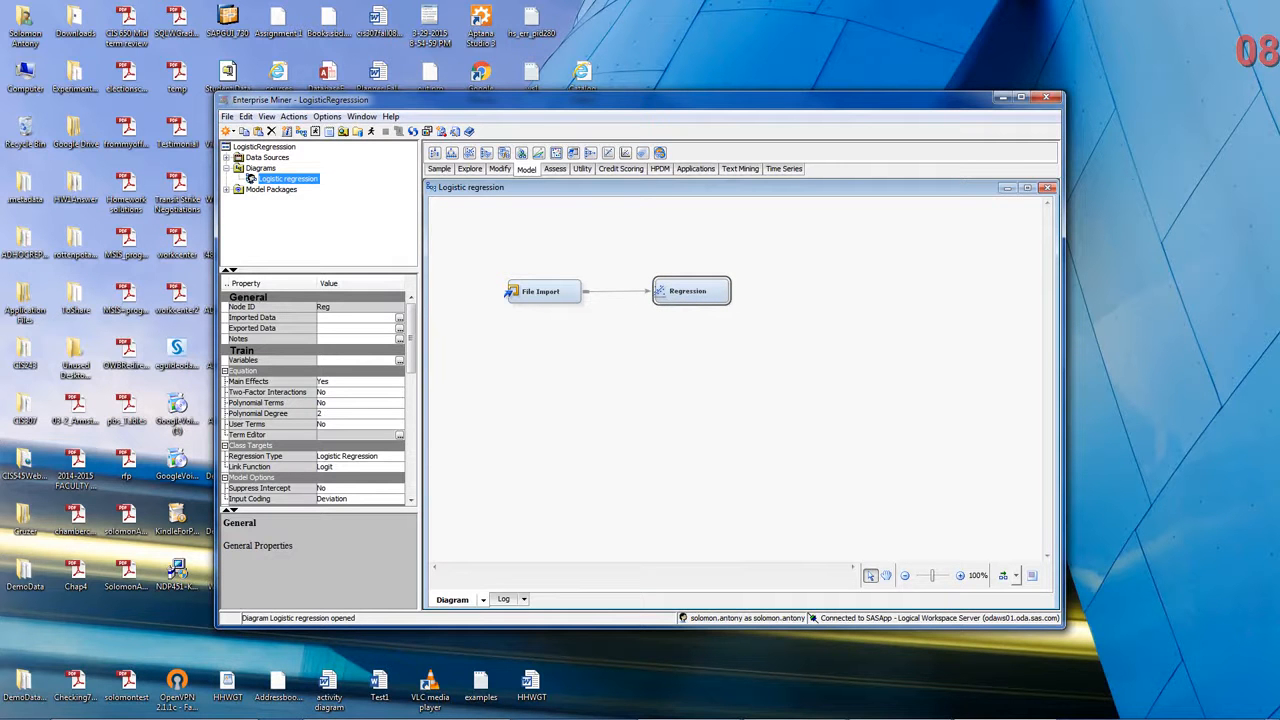
Set the Regression node's link function to Logit.
{"action": "scroll", "coordinate": [314, 400], "scroll_direction": "down", "scroll_amount": 2}
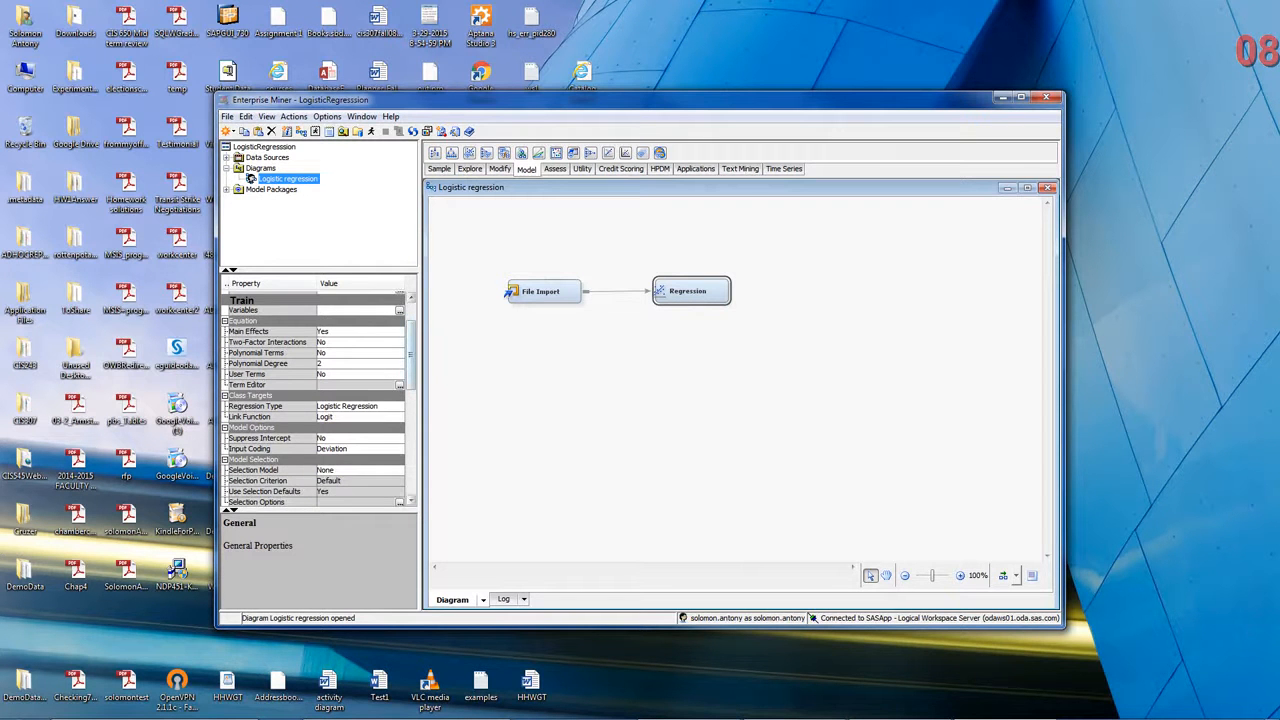
{"action": "scroll", "coordinate": [318, 398], "scroll_direction": "down", "scroll_amount": 2}
{"action": "left_click", "coordinate": [394, 377]}
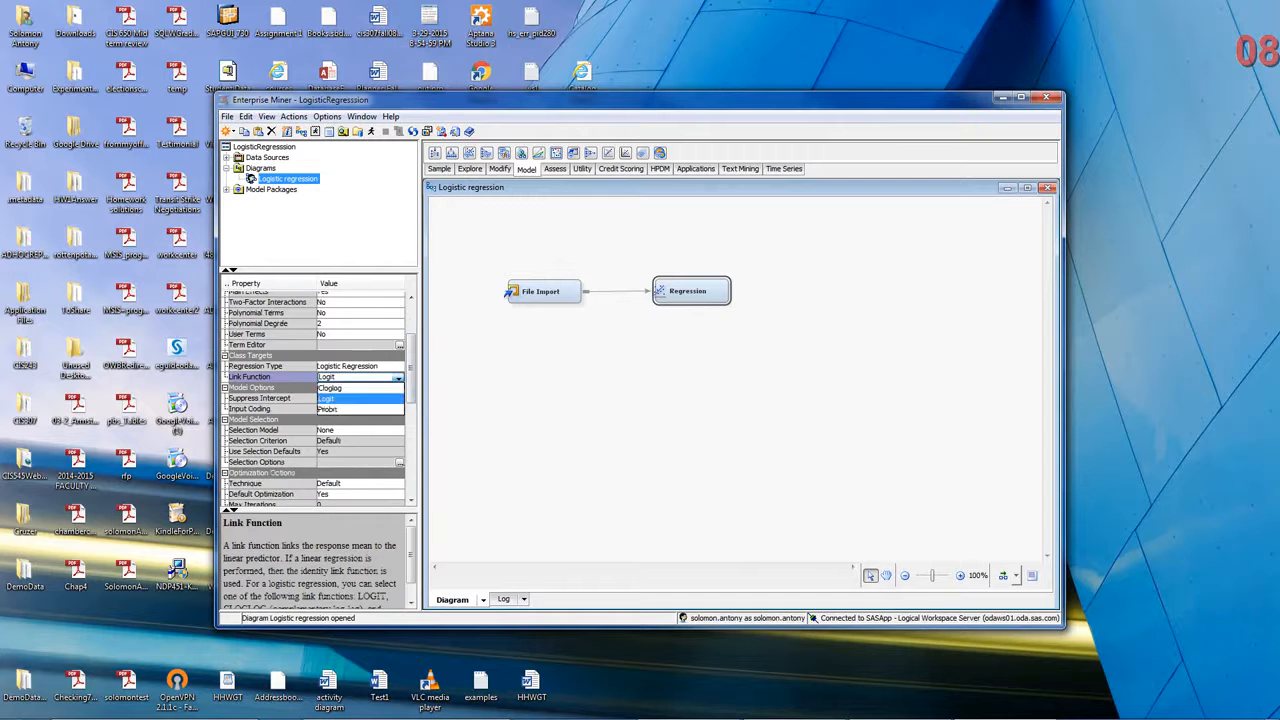
{"action": "left_click", "coordinate": [345, 398]}
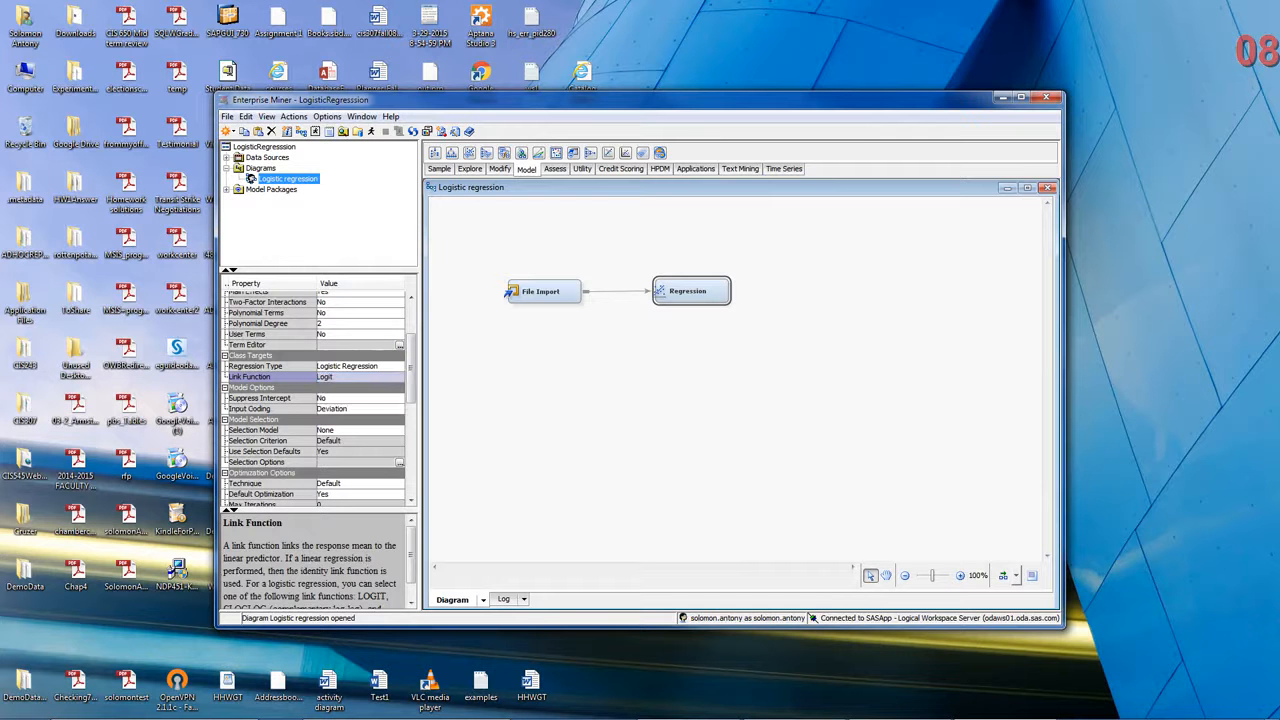
{"action": "left_click_drag", "start_coordinate": [410, 368], "coordinate": [410, 338]}
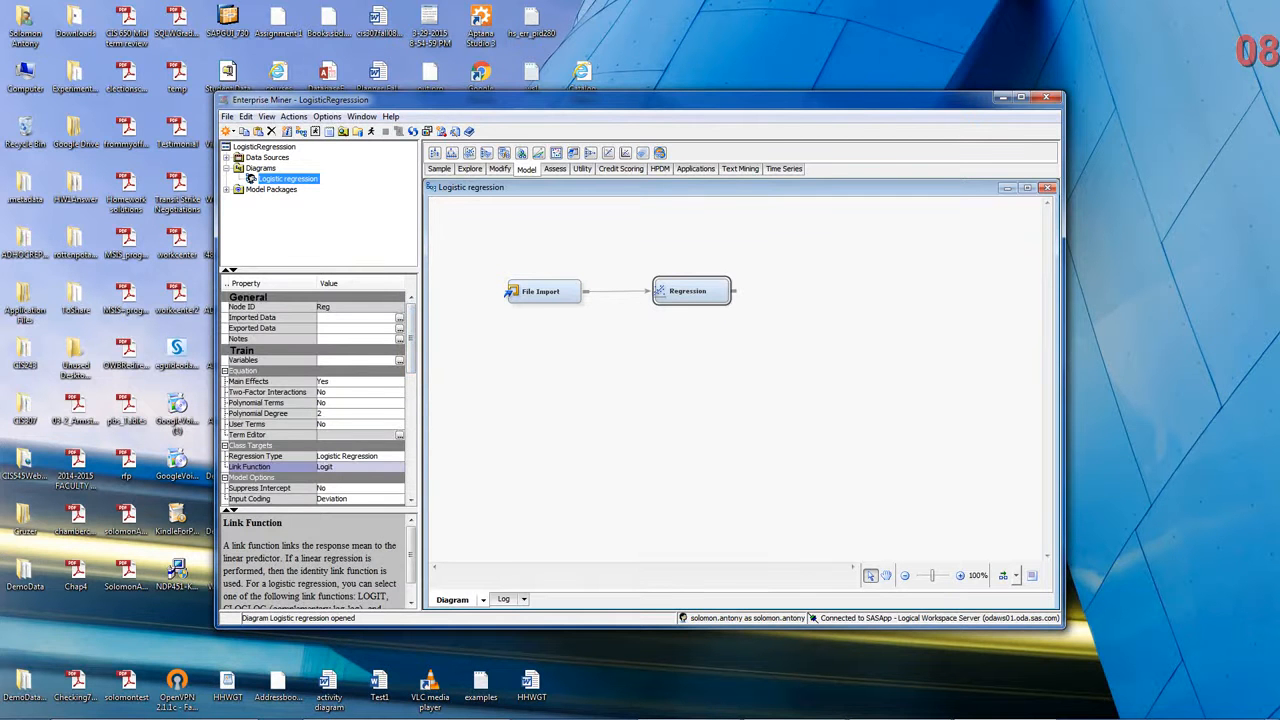
Run the Logistic regression diagram's path through the Regression node and confirm the run.
{"action": "left_click", "coordinate": [371, 131]}
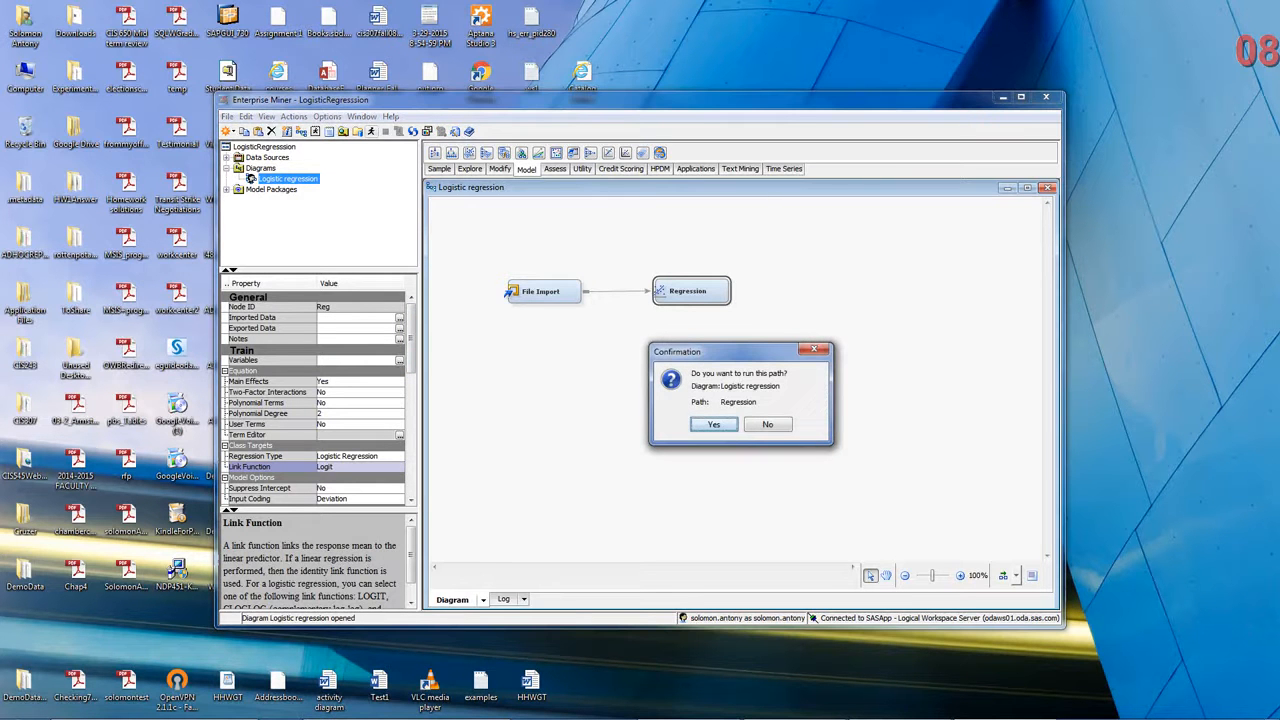
{"action": "key", "text": "Return"}
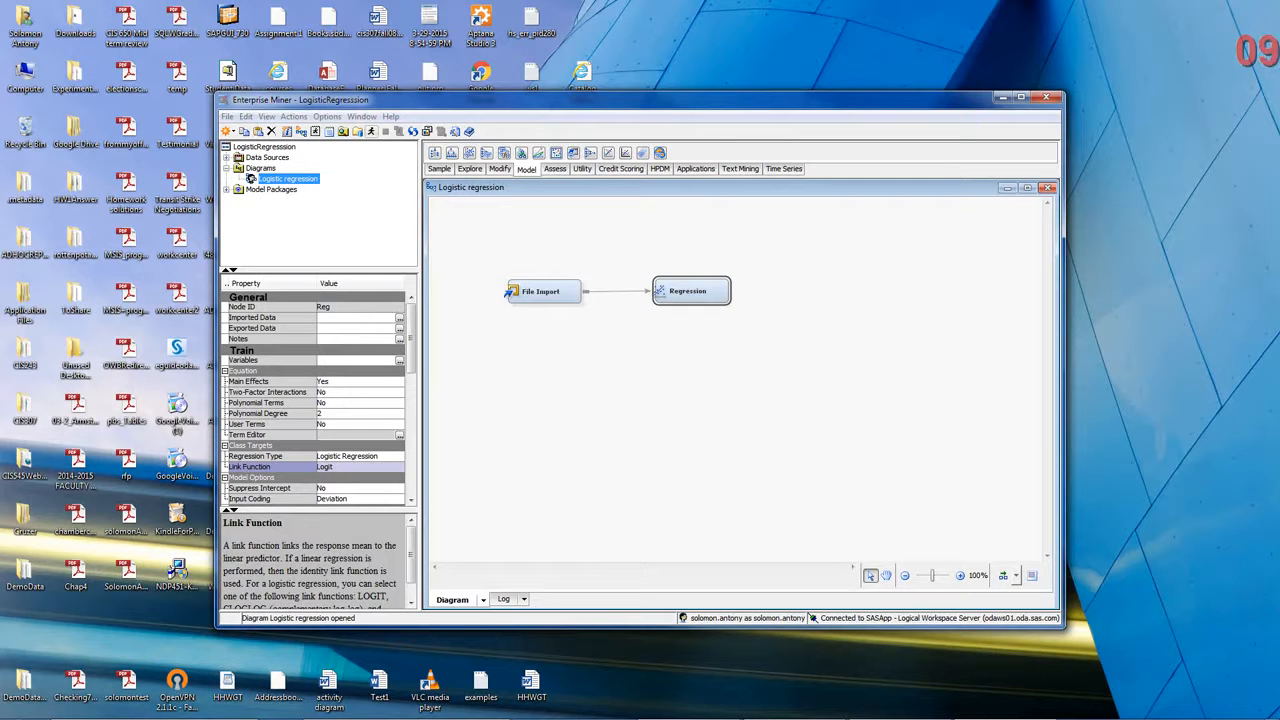
{"action": "left_click", "coordinate": [371, 131]}
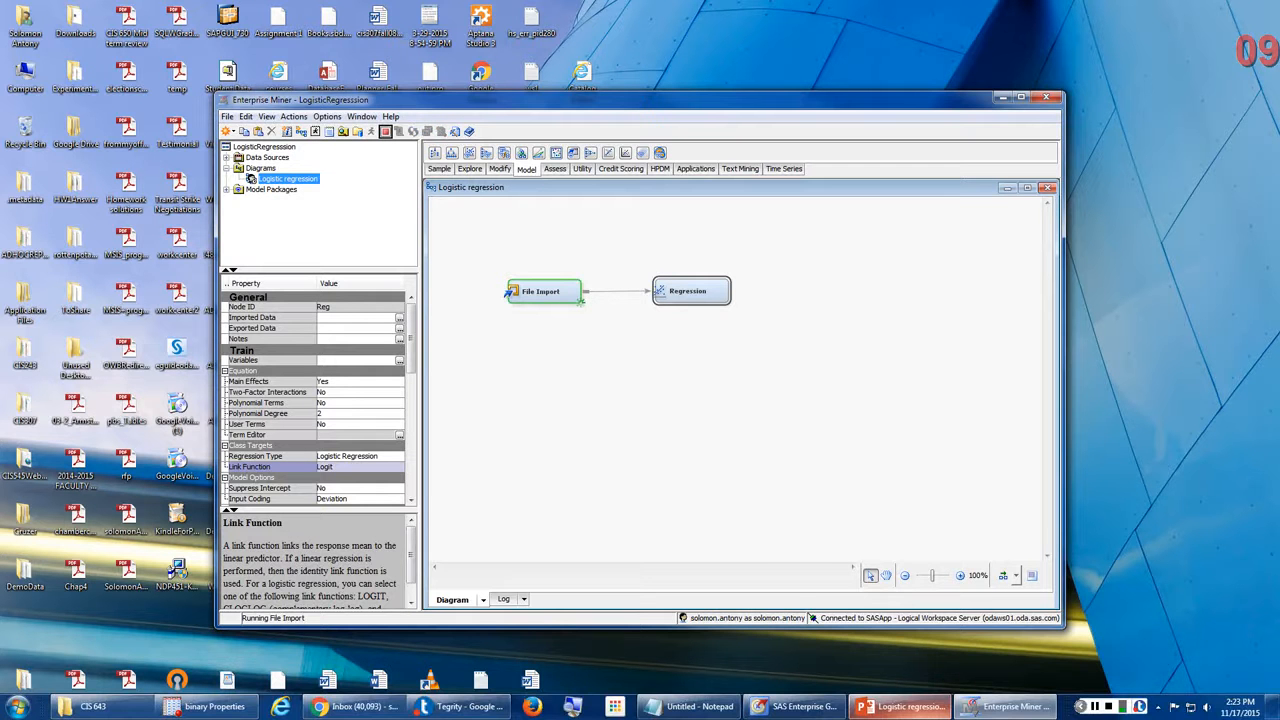
Switch to the Logistic regression presentation in PowerPoint and examine the logit intercept, income coefficient and probability formula on the Results slide.
{"action": "mouse_move", "coordinate": [898, 706]}
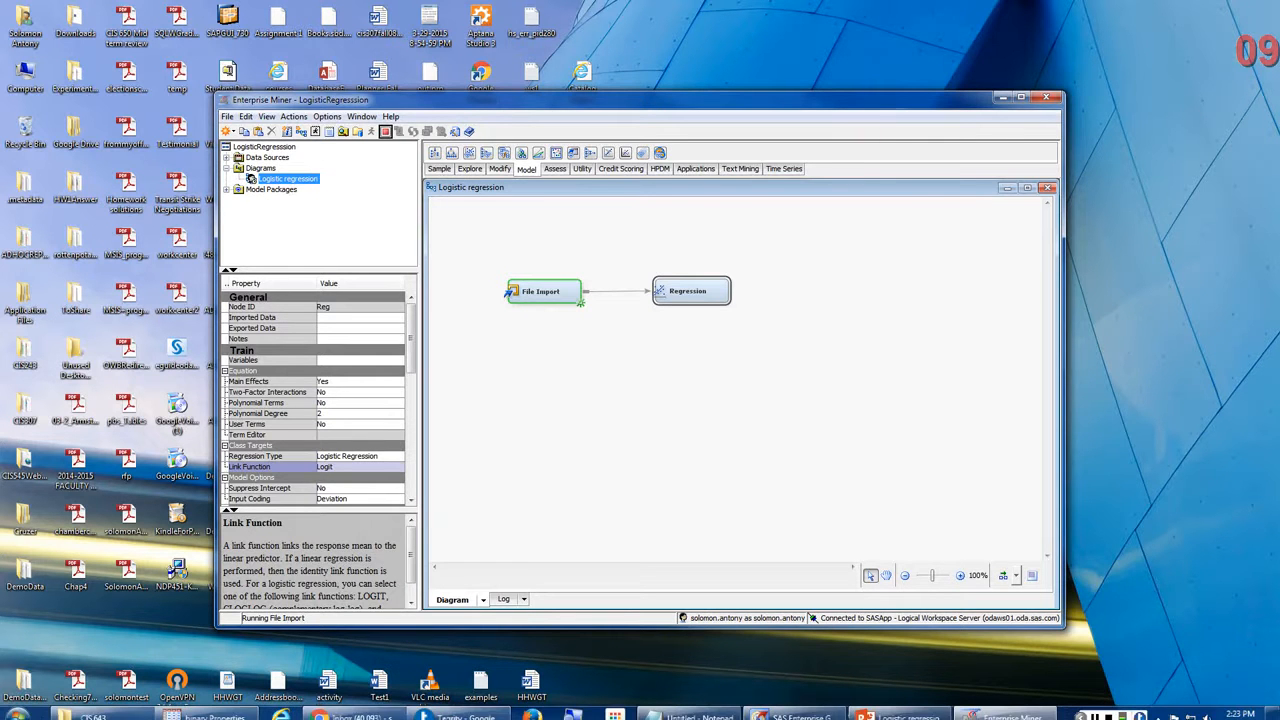
{"action": "left_click", "coordinate": [897, 706]}
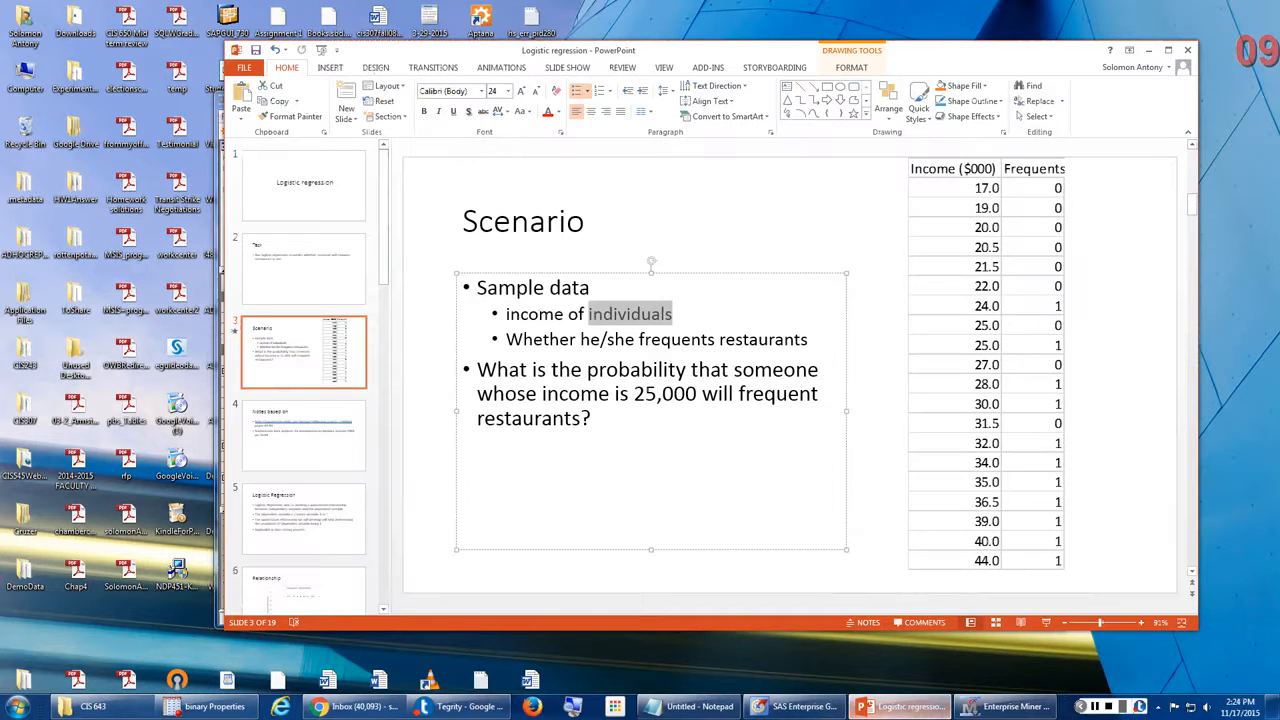
{"action": "left_click", "coordinate": [304, 352]}
{"action": "scroll", "coordinate": [304, 352], "scroll_direction": "down", "scroll_amount": 13}
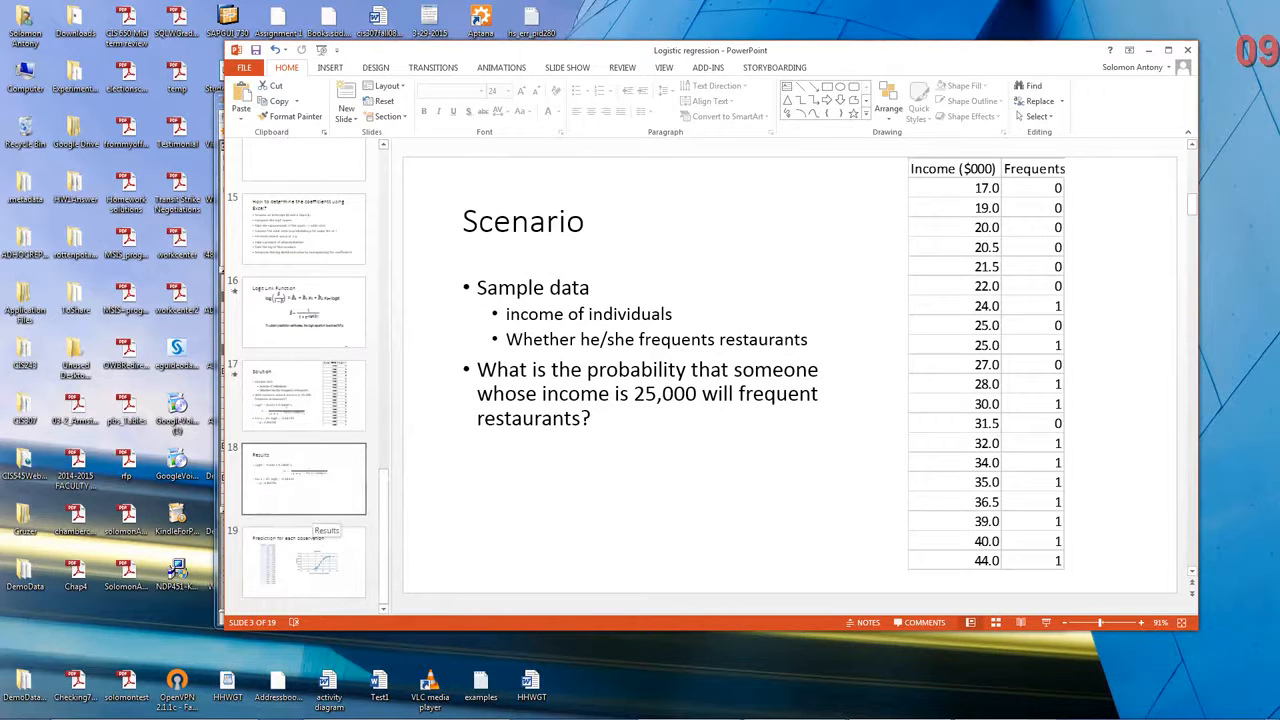
{"action": "left_click", "coordinate": [312, 508]}
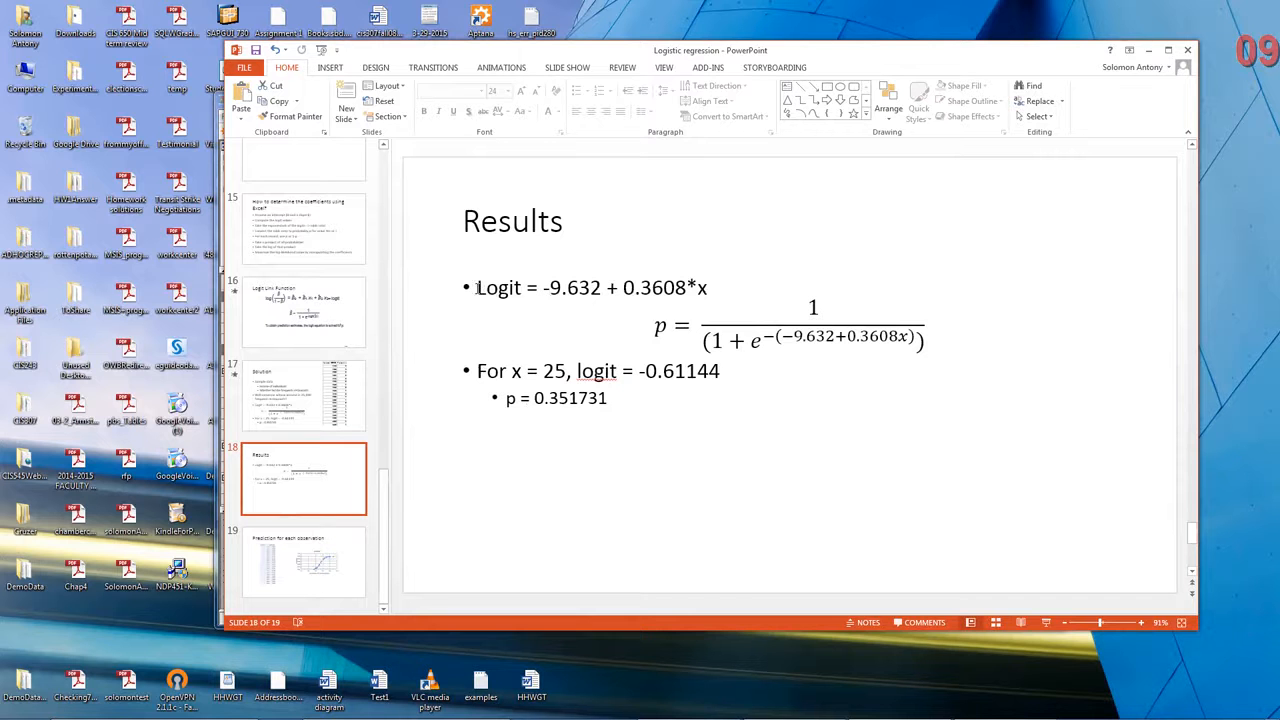
{"action": "left_click_drag", "start_coordinate": [476, 288], "coordinate": [599, 288]}
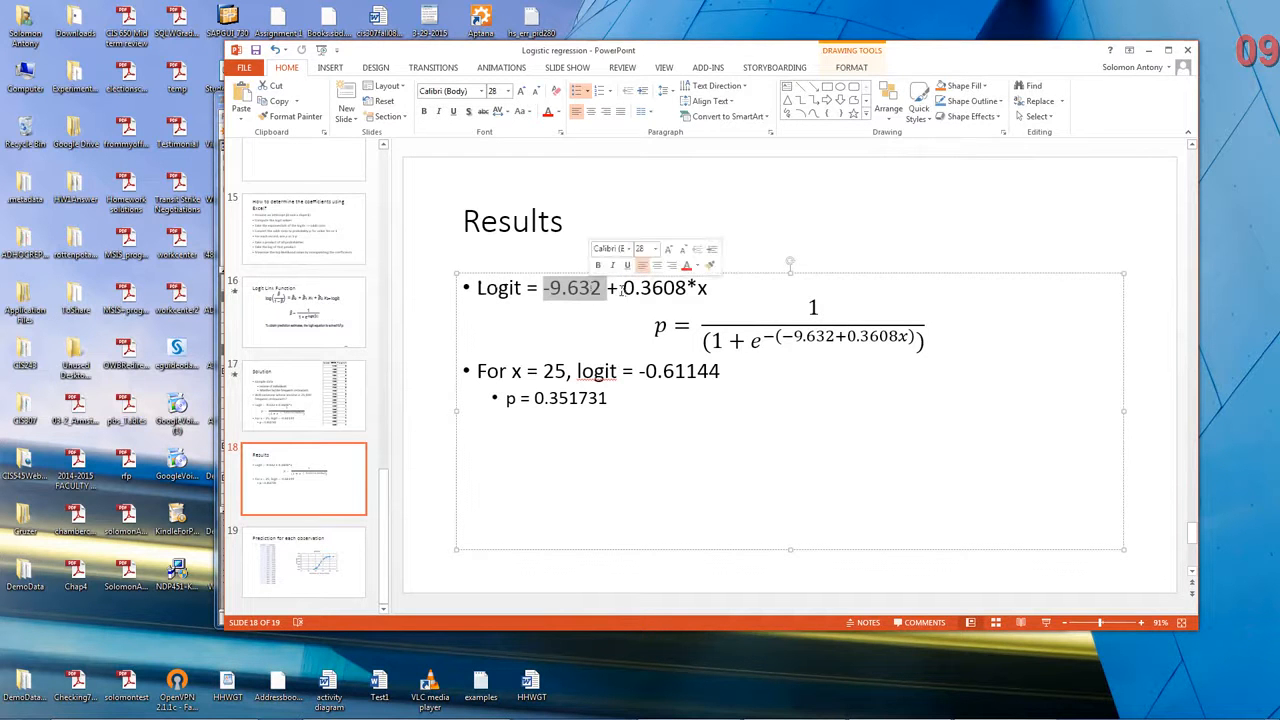
{"action": "left_click", "coordinate": [624, 288]}
{"action": "left_click_drag", "start_coordinate": [624, 288], "coordinate": [687, 288]}
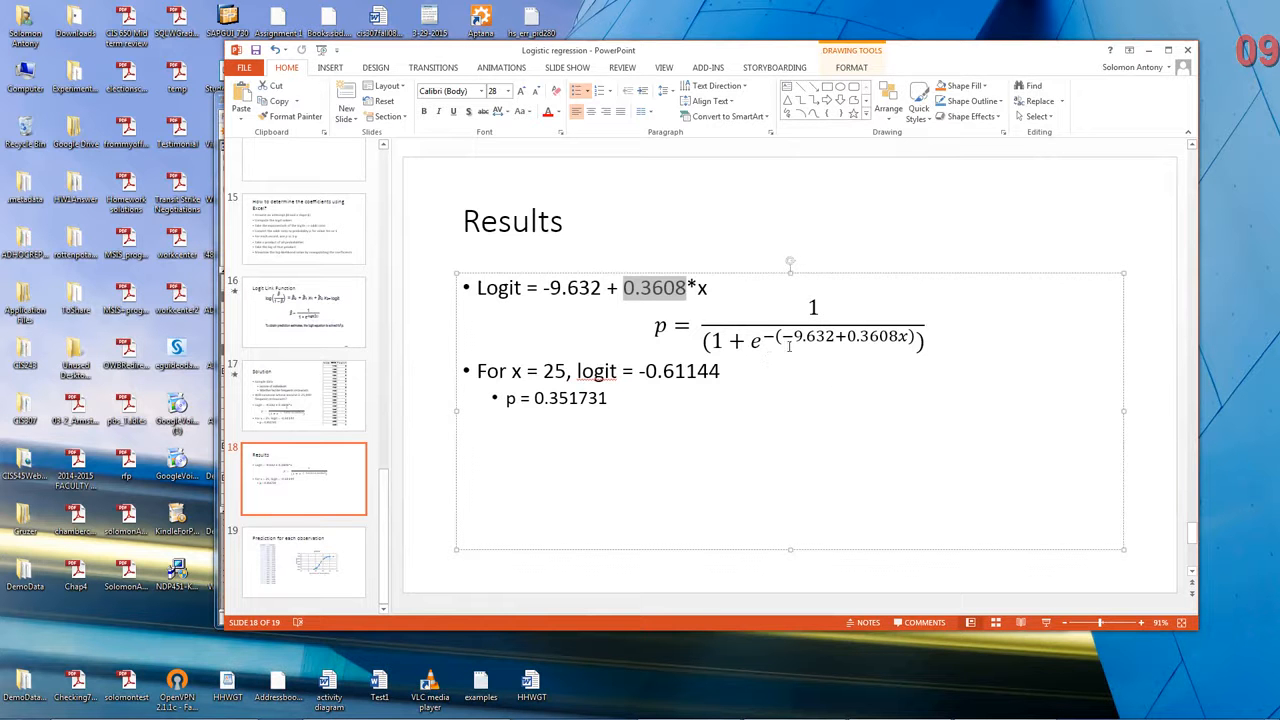
{"action": "left_click", "coordinate": [740, 289]}
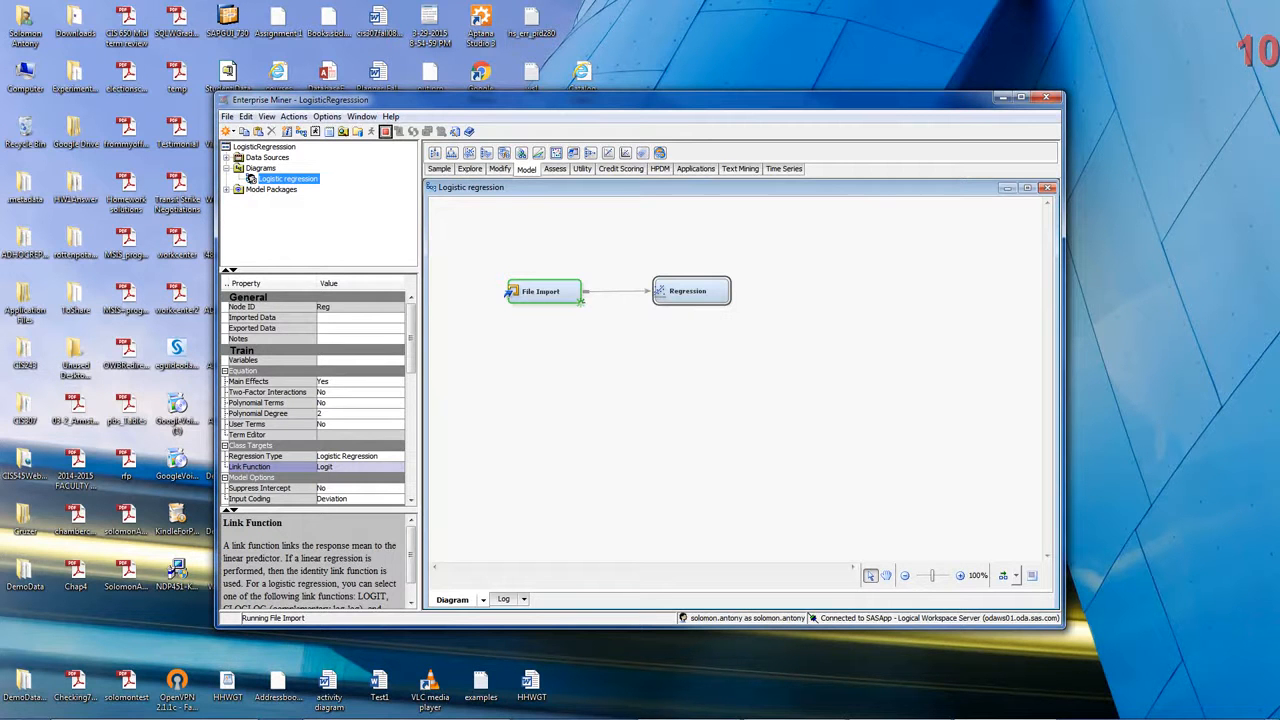
Close the run status notice in Enterprise Miner and open the Regression node's results.
{"action": "left_click", "coordinate": [1122, 706]}
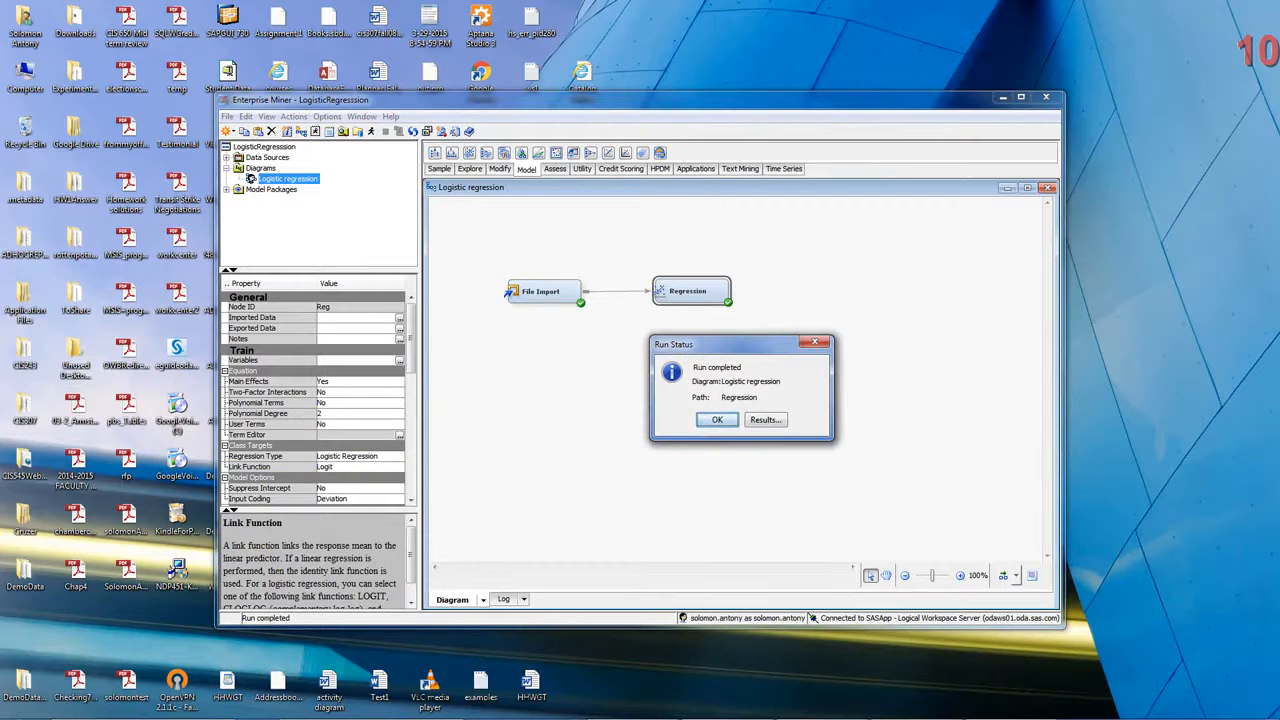
{"action": "key", "text": "Return"}
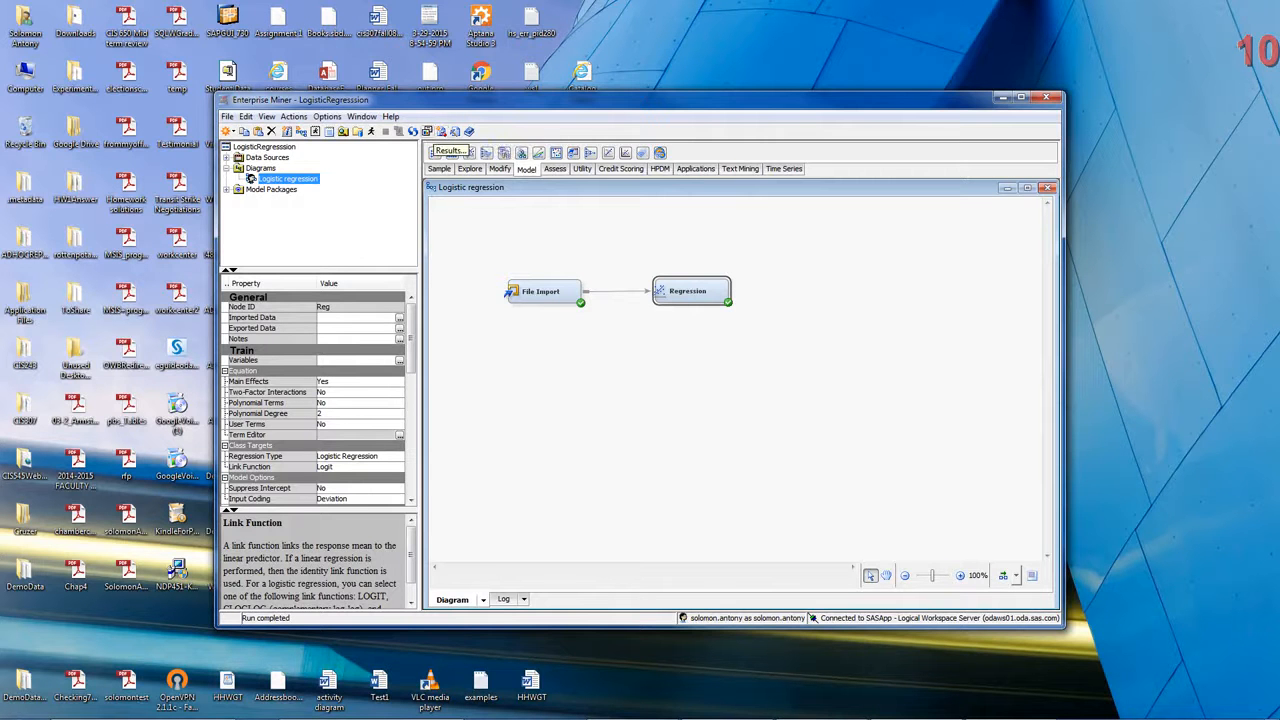
{"action": "left_click", "coordinate": [428, 133]}
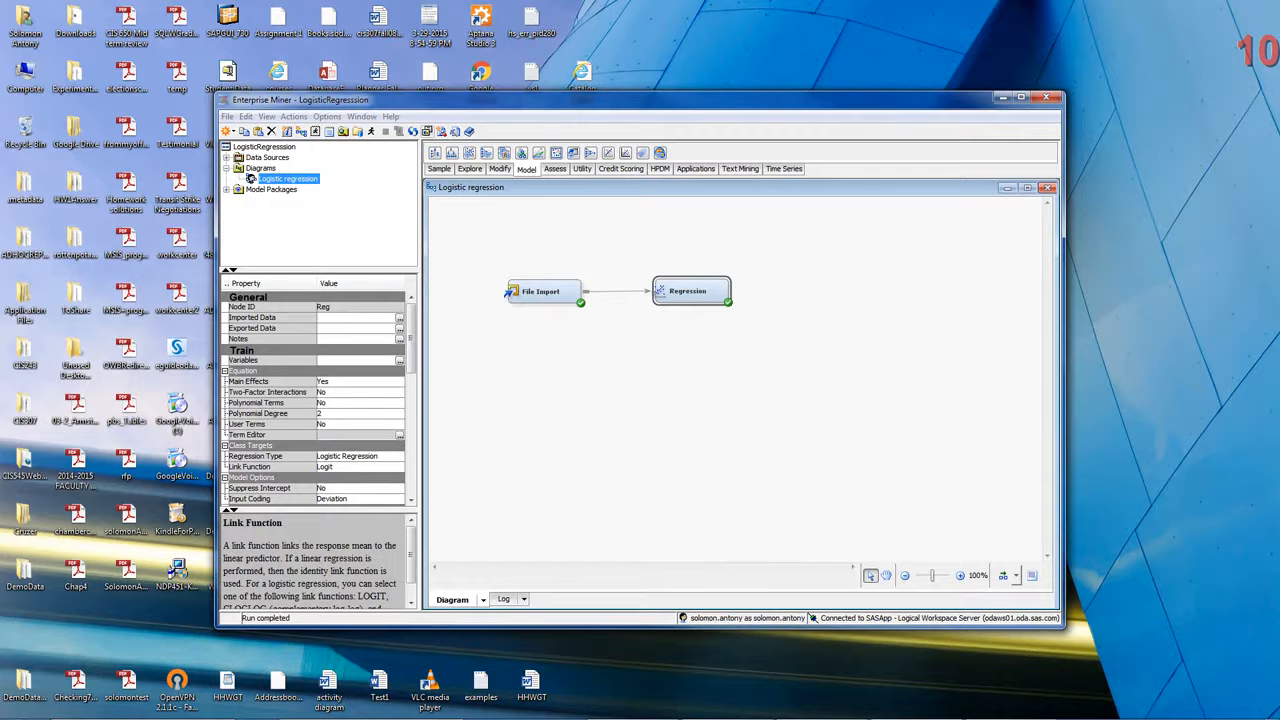
{"action": "left_click_drag", "start_coordinate": [600, 99], "coordinate": [563, 91]}
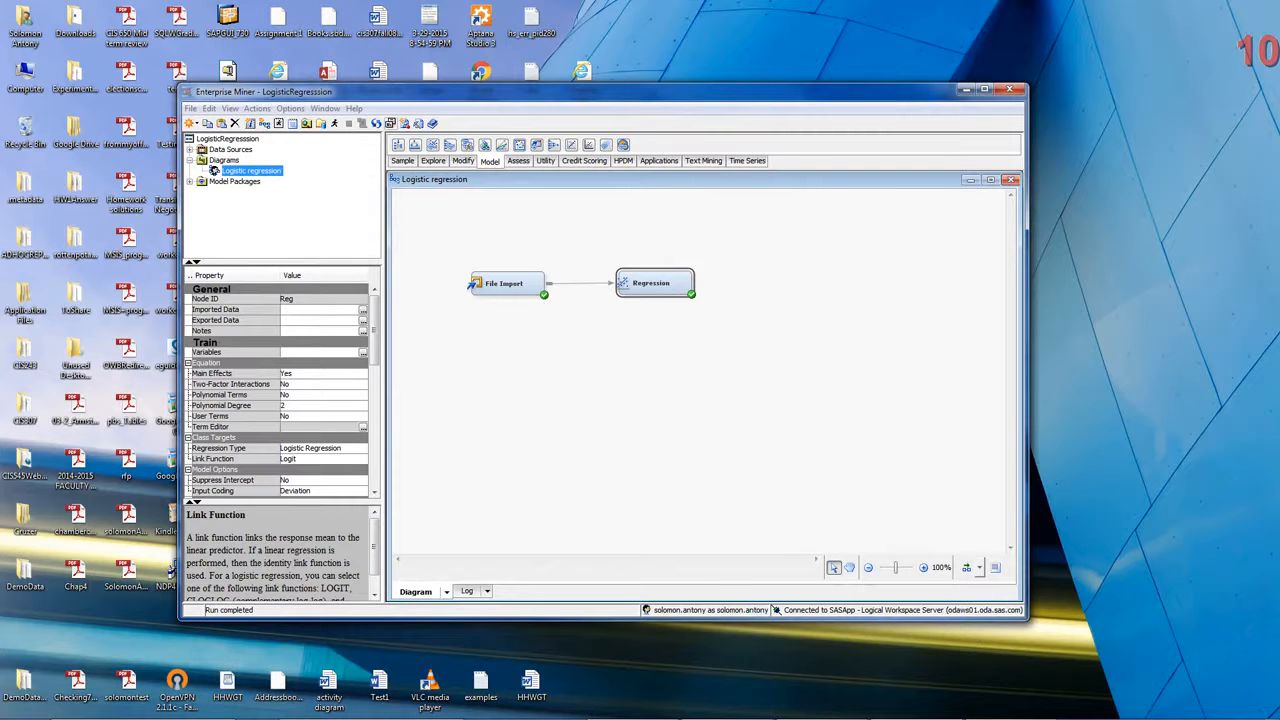
{"action": "mouse_move", "coordinate": [917, 706]}
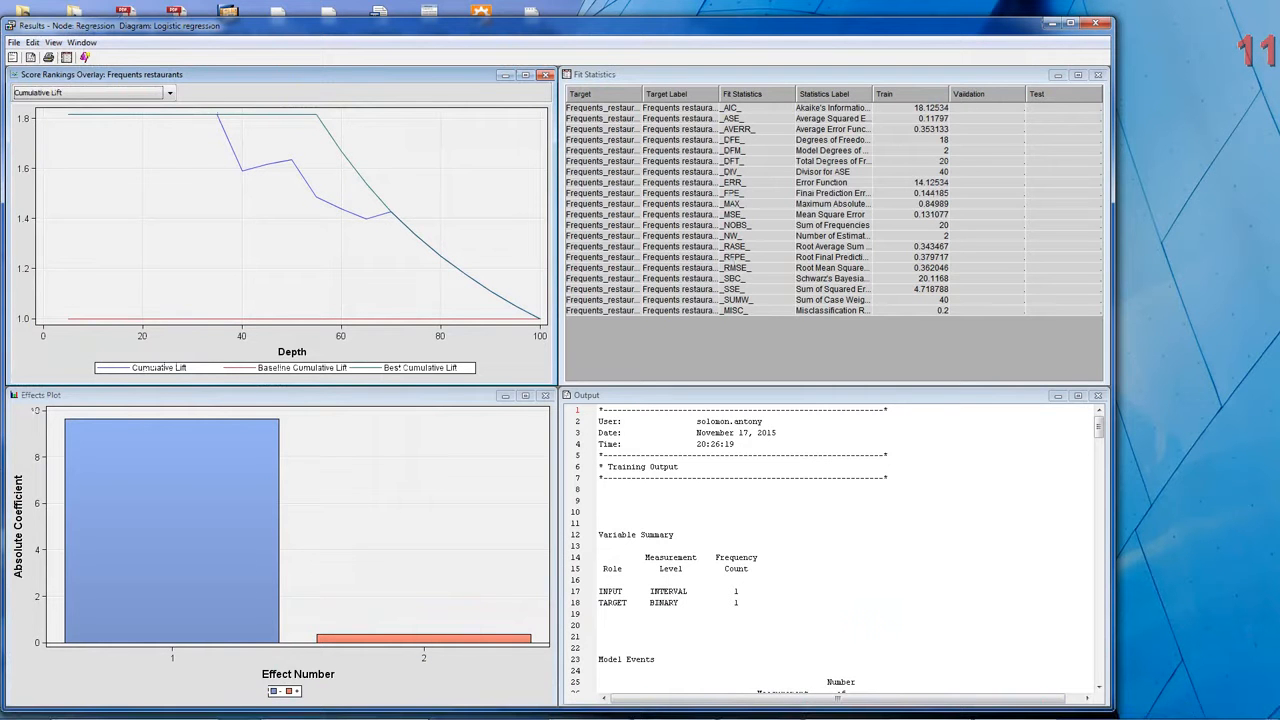
Read through the Regression node's output listing from the variable summary down to the assessment score distribution.
{"action": "left_click", "coordinate": [830, 203]}
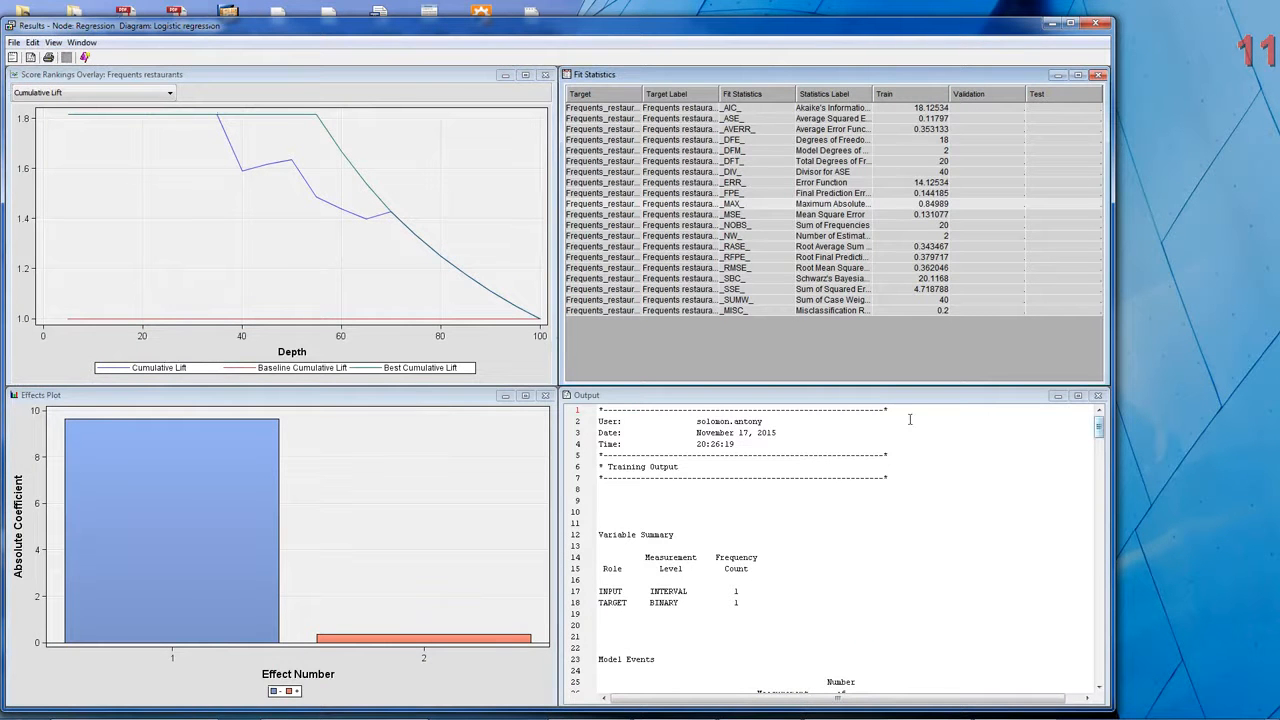
{"action": "left_click", "coordinate": [882, 493]}
{"action": "scroll", "coordinate": [881, 491], "scroll_direction": "down", "scroll_amount": 5}
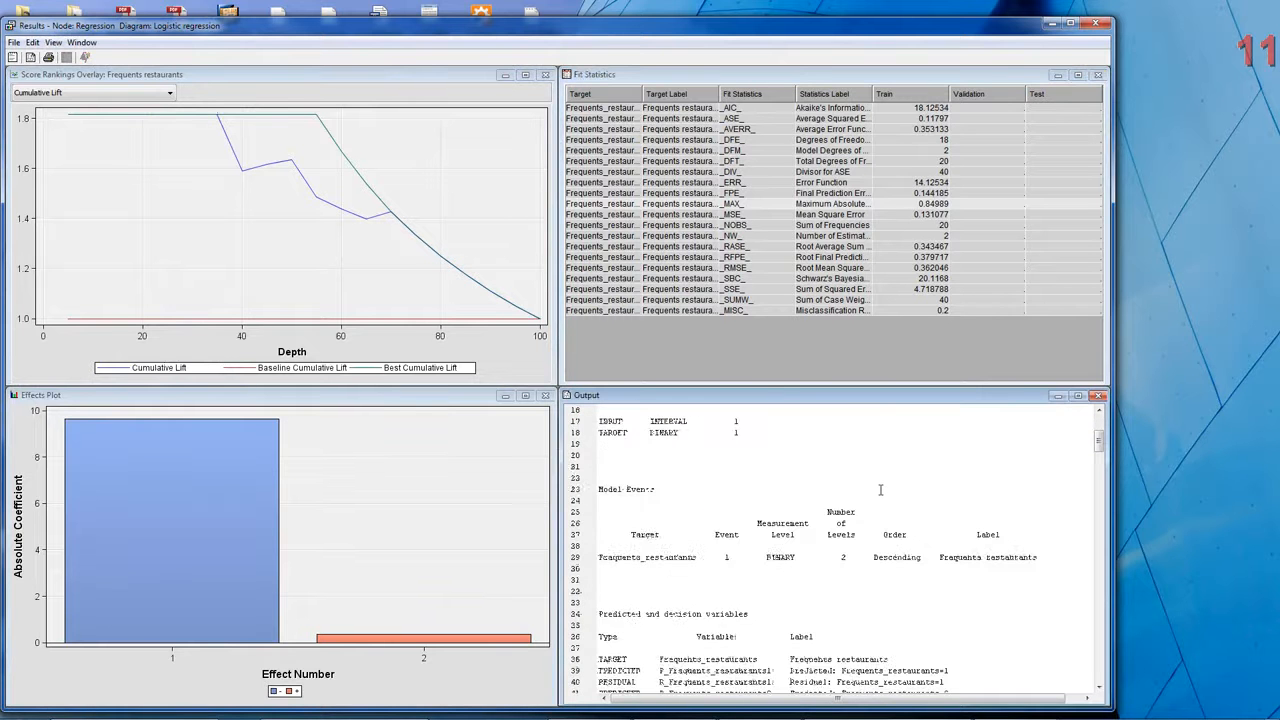
{"action": "scroll", "coordinate": [880, 487], "scroll_direction": "down", "scroll_amount": 3}
{"action": "scroll", "coordinate": [880, 485], "scroll_direction": "up", "scroll_amount": 8}
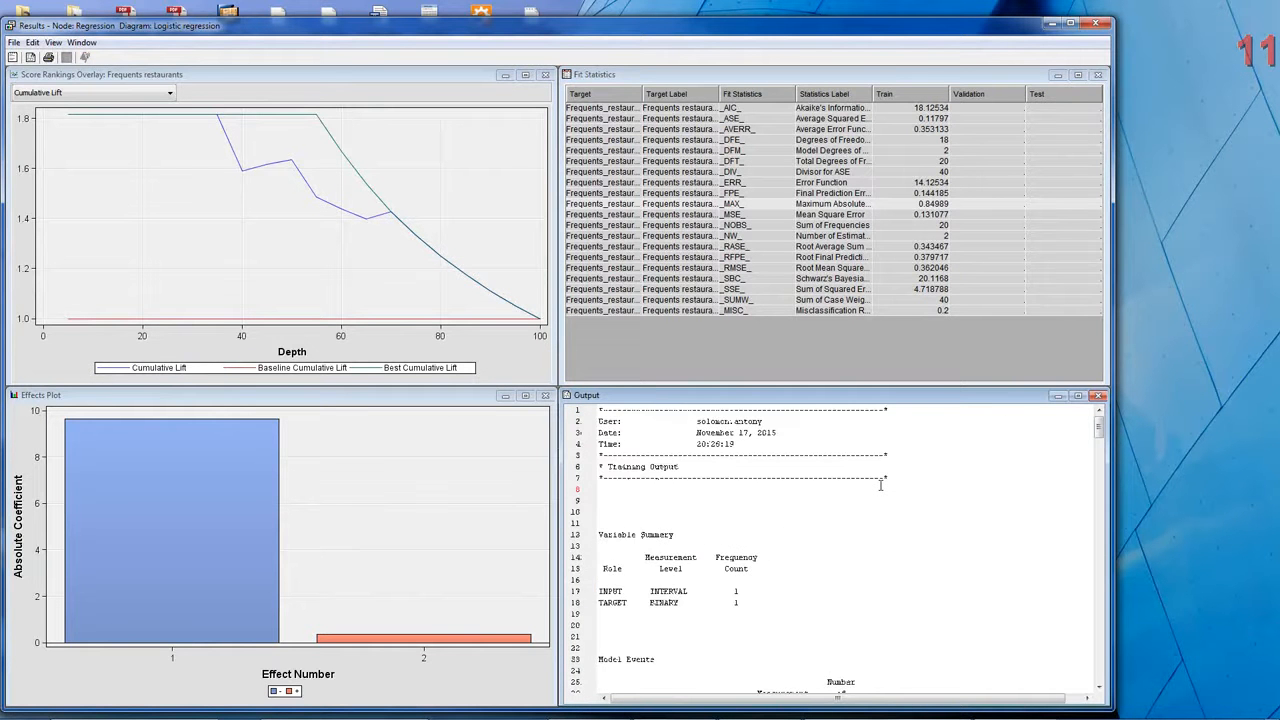
{"action": "scroll", "coordinate": [880, 485], "scroll_direction": "down", "scroll_amount": 6}
{"action": "scroll", "coordinate": [880, 482], "scroll_direction": "down", "scroll_amount": 16}
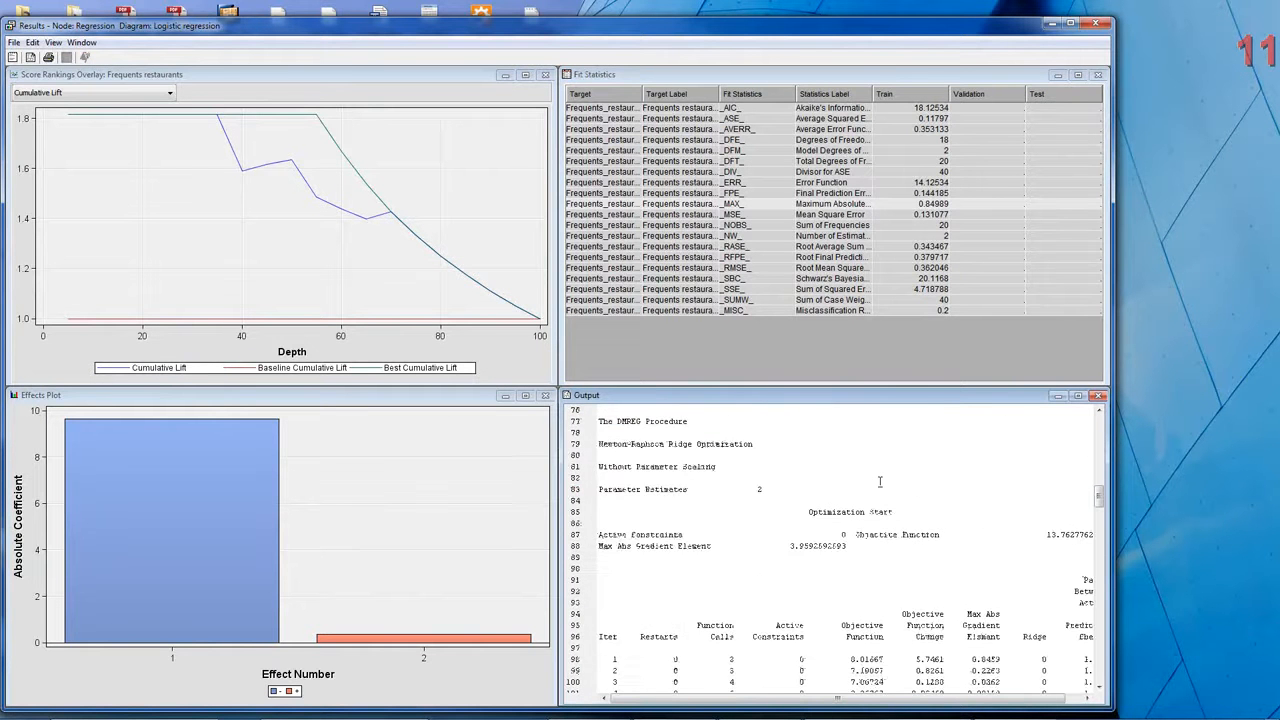
{"action": "scroll", "coordinate": [880, 482], "scroll_direction": "down", "scroll_amount": 17}
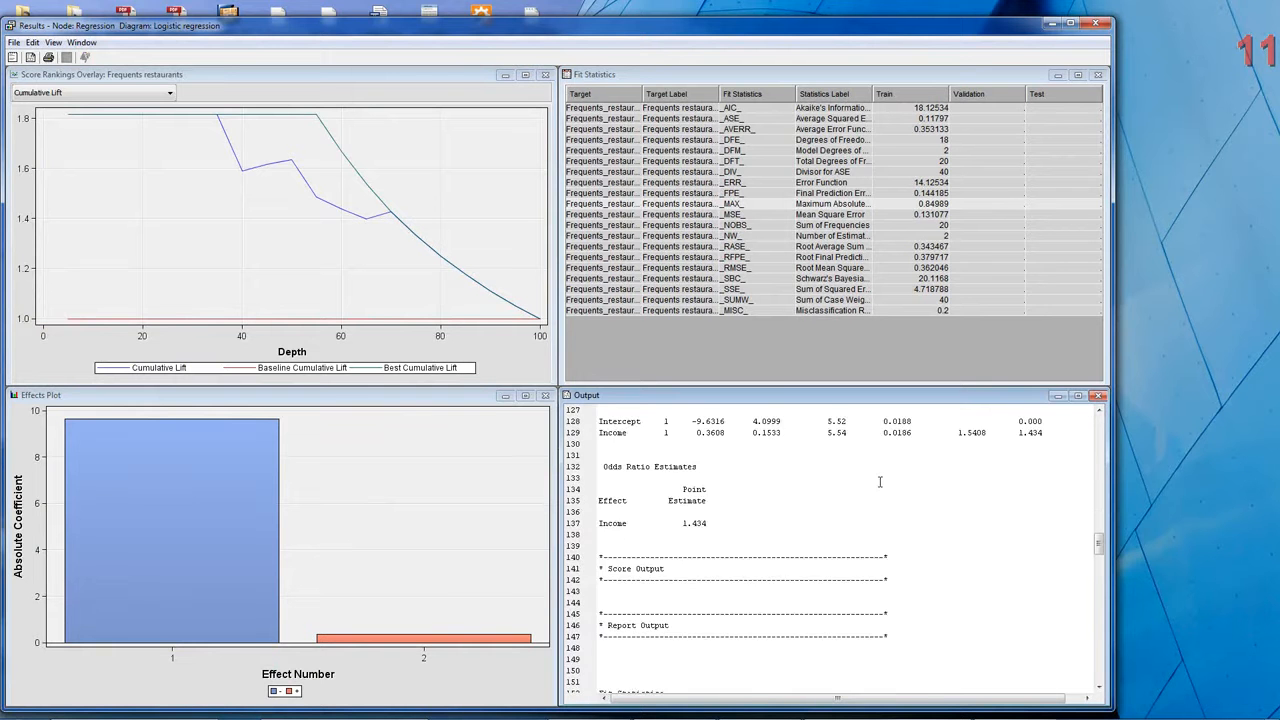
{"action": "scroll", "coordinate": [880, 482], "scroll_direction": "down", "scroll_amount": 12}
{"action": "scroll", "coordinate": [880, 481], "scroll_direction": "down", "scroll_amount": 20}
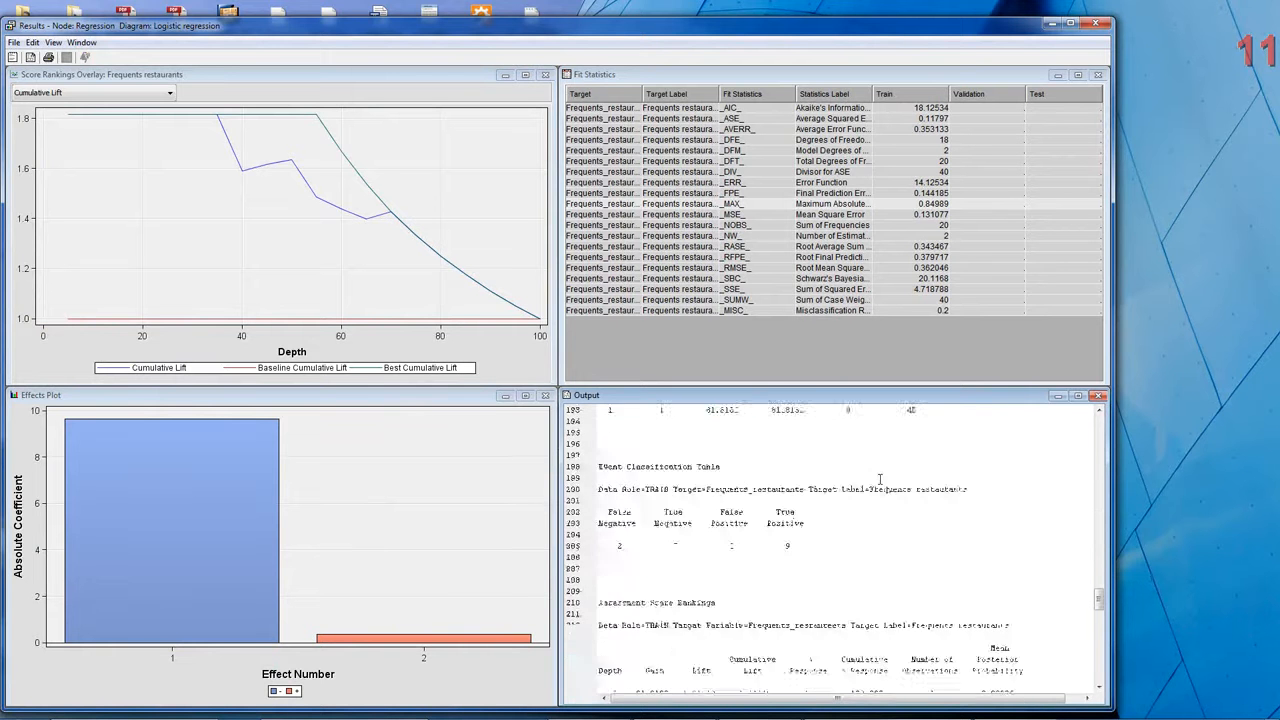
{"action": "scroll", "coordinate": [880, 479], "scroll_direction": "up", "scroll_amount": 10}
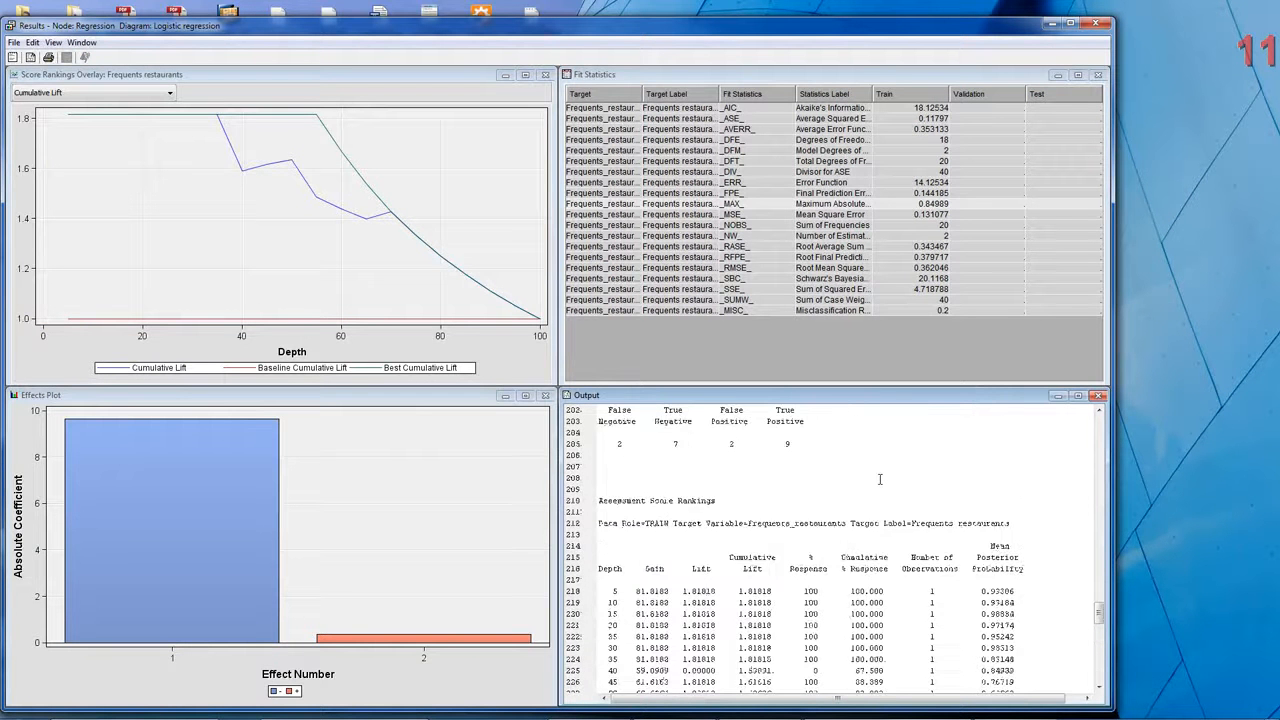
{"action": "scroll", "coordinate": [880, 479], "scroll_direction": "down", "scroll_amount": 6}
{"action": "scroll", "coordinate": [880, 477], "scroll_direction": "up", "scroll_amount": 3}
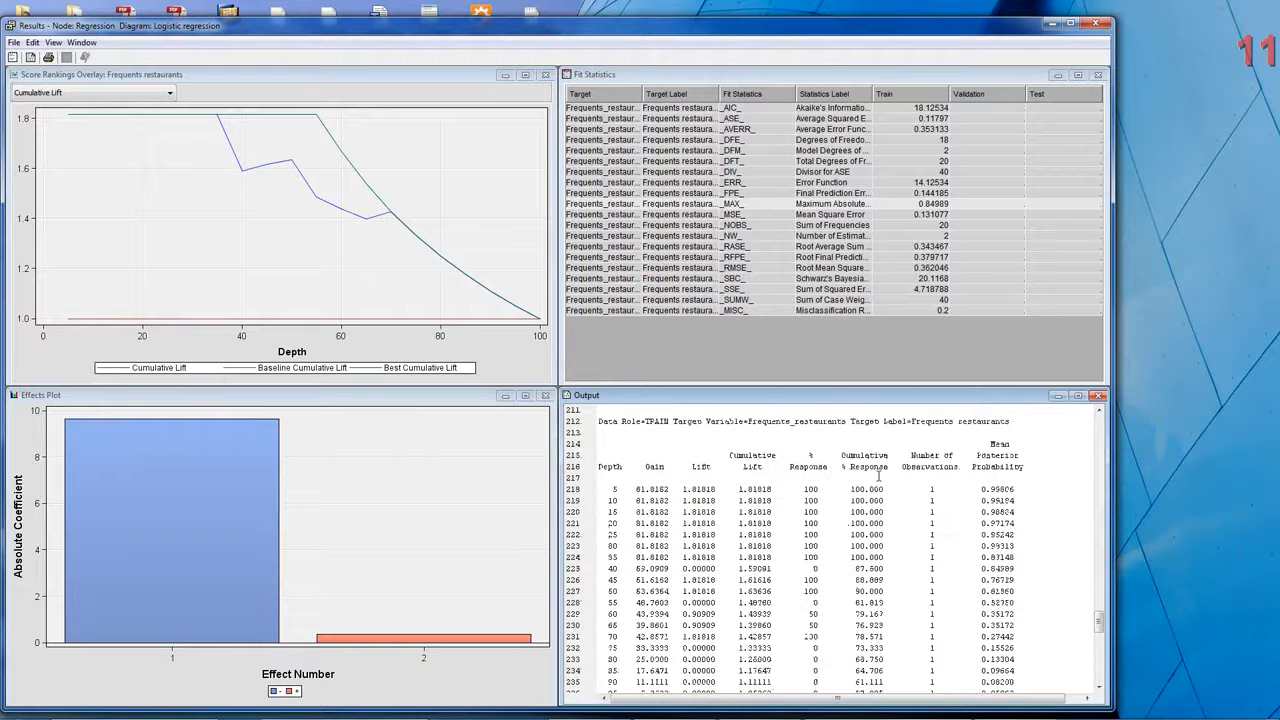
{"action": "scroll", "coordinate": [879, 477], "scroll_direction": "down", "scroll_amount": 10}
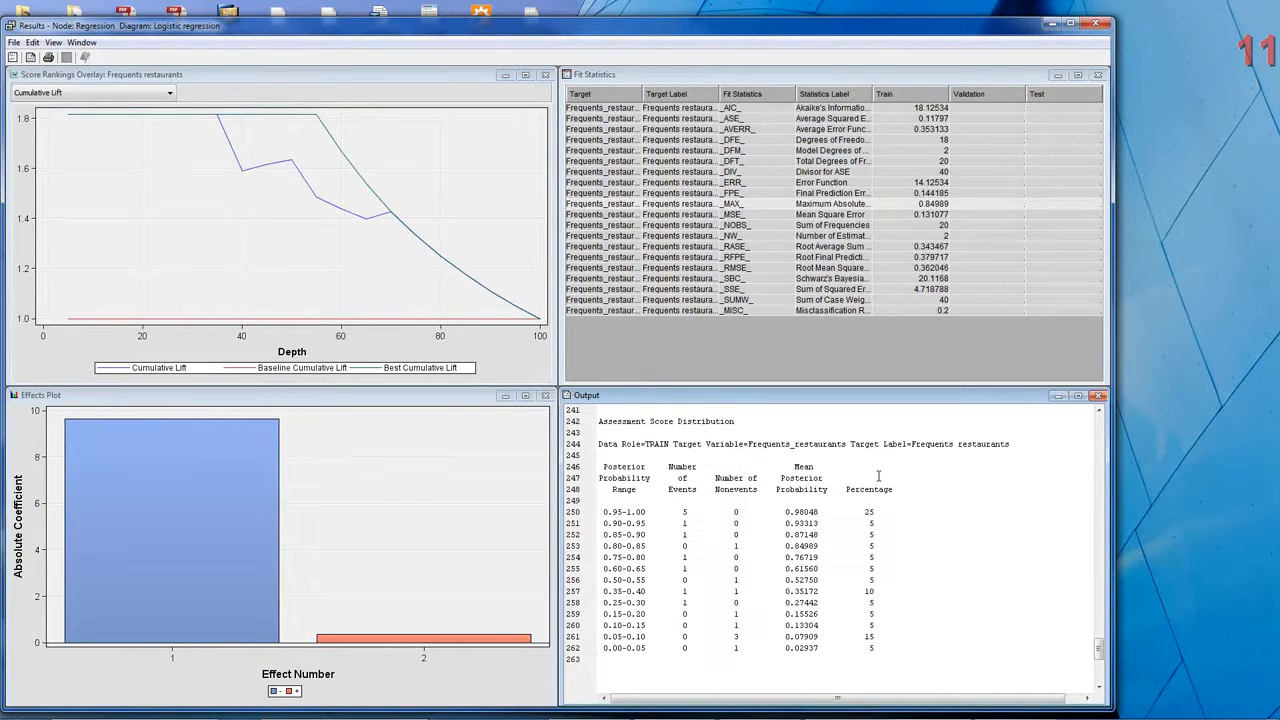
{"action": "scroll", "coordinate": [879, 476], "scroll_direction": "down", "scroll_amount": 3}
Review the classification table, event classification table and assessment score rankings in the Regression output.
{"action": "scroll", "coordinate": [878, 476], "scroll_direction": "up", "scroll_amount": 19}
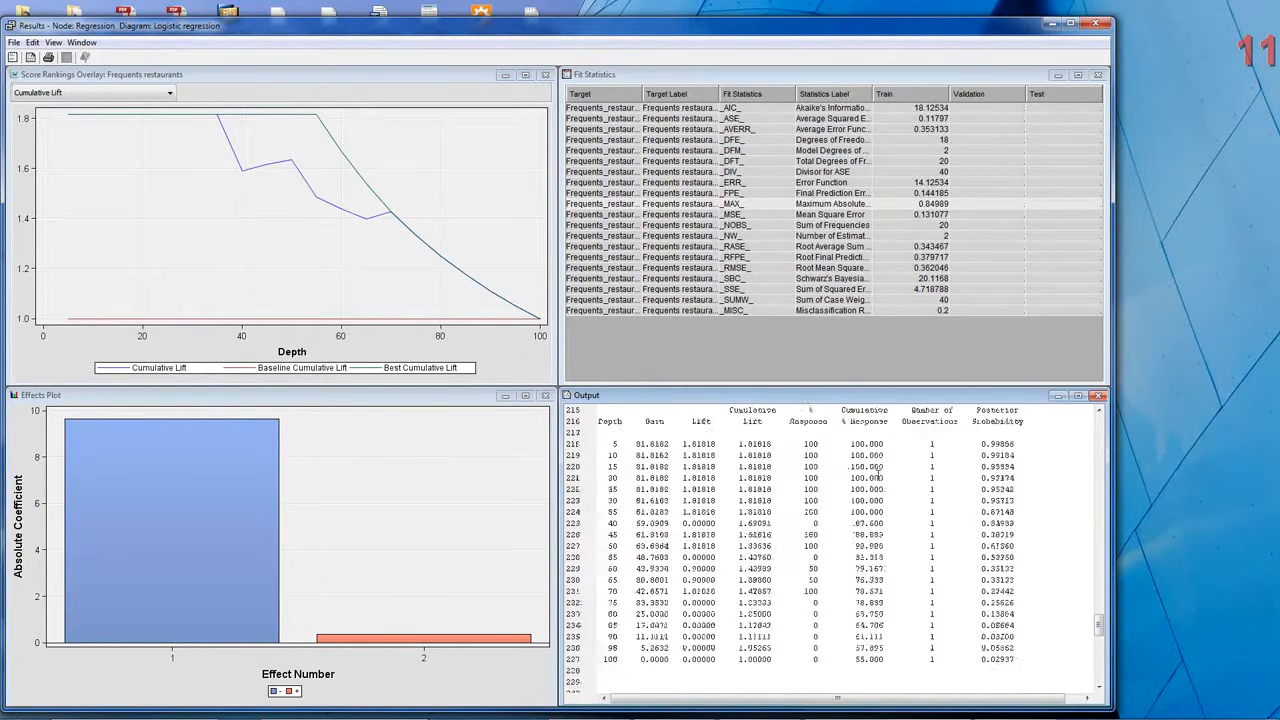
{"action": "scroll", "coordinate": [878, 476], "scroll_direction": "up", "scroll_amount": 3}
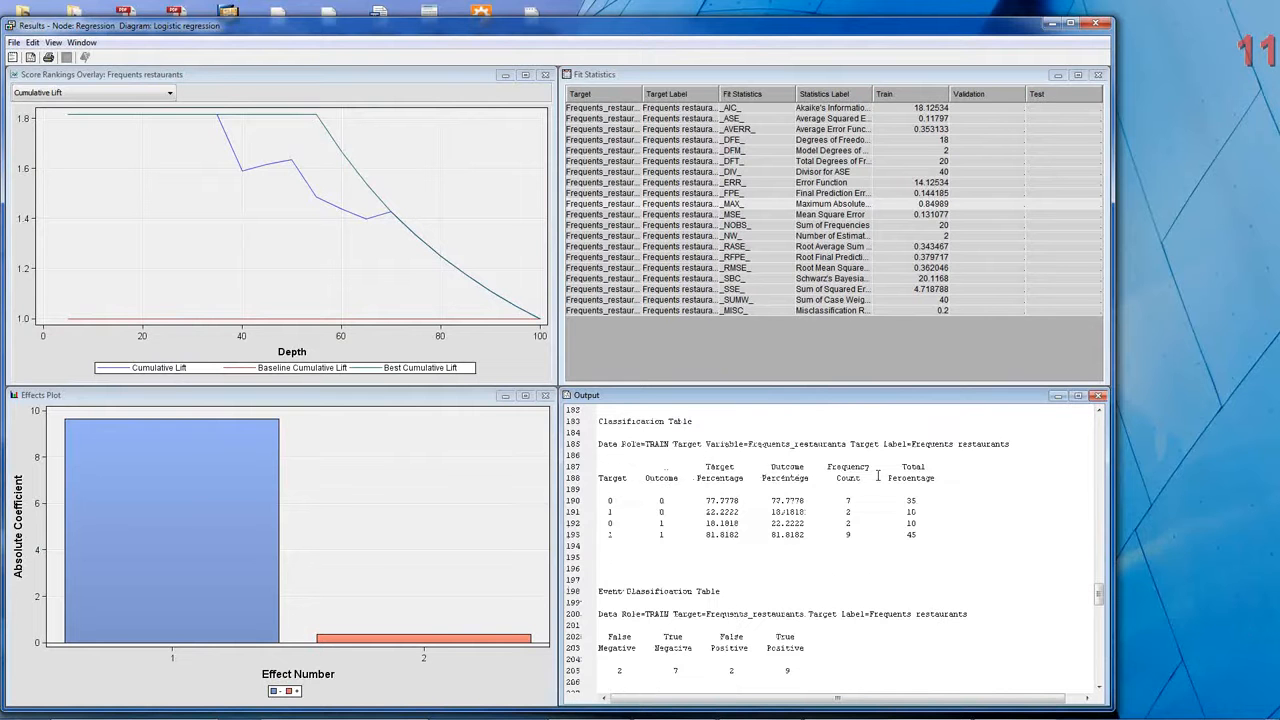
{"action": "scroll", "coordinate": [878, 476], "scroll_direction": "up", "scroll_amount": 5}
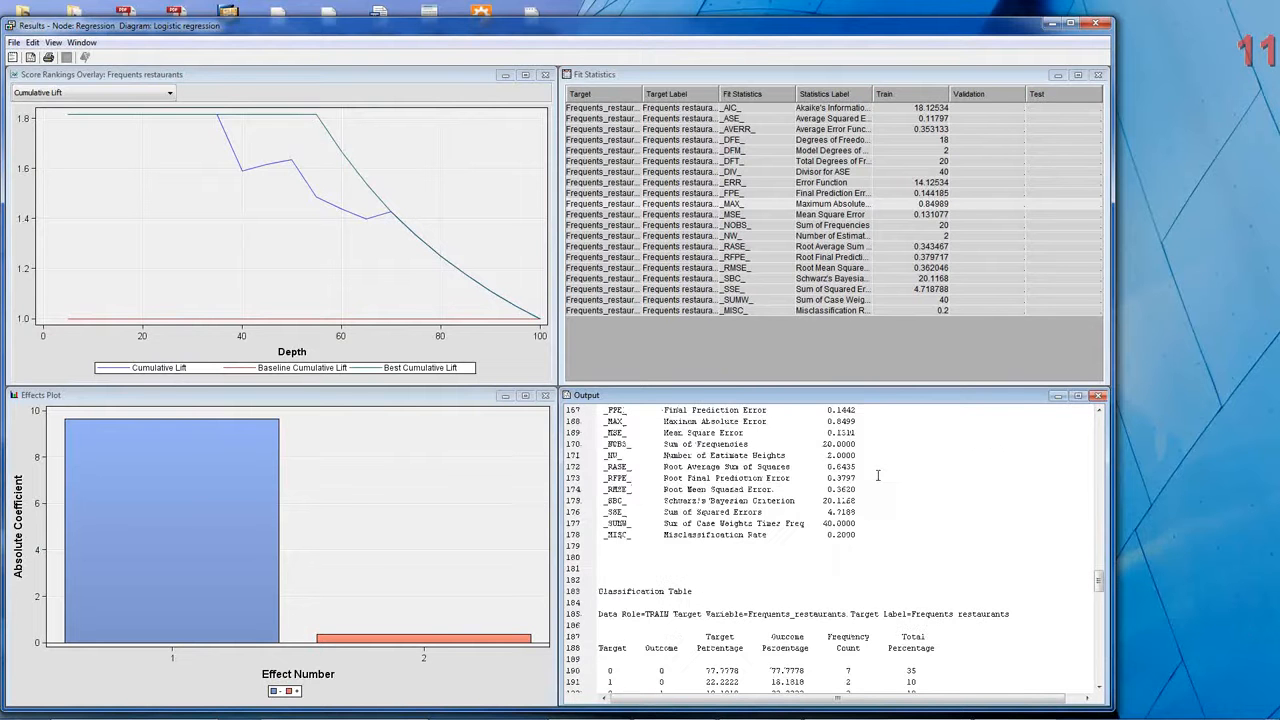
{"action": "scroll", "coordinate": [878, 476], "scroll_direction": "down", "scroll_amount": 4}
{"action": "scroll", "coordinate": [878, 476], "scroll_direction": "down", "scroll_amount": 5}
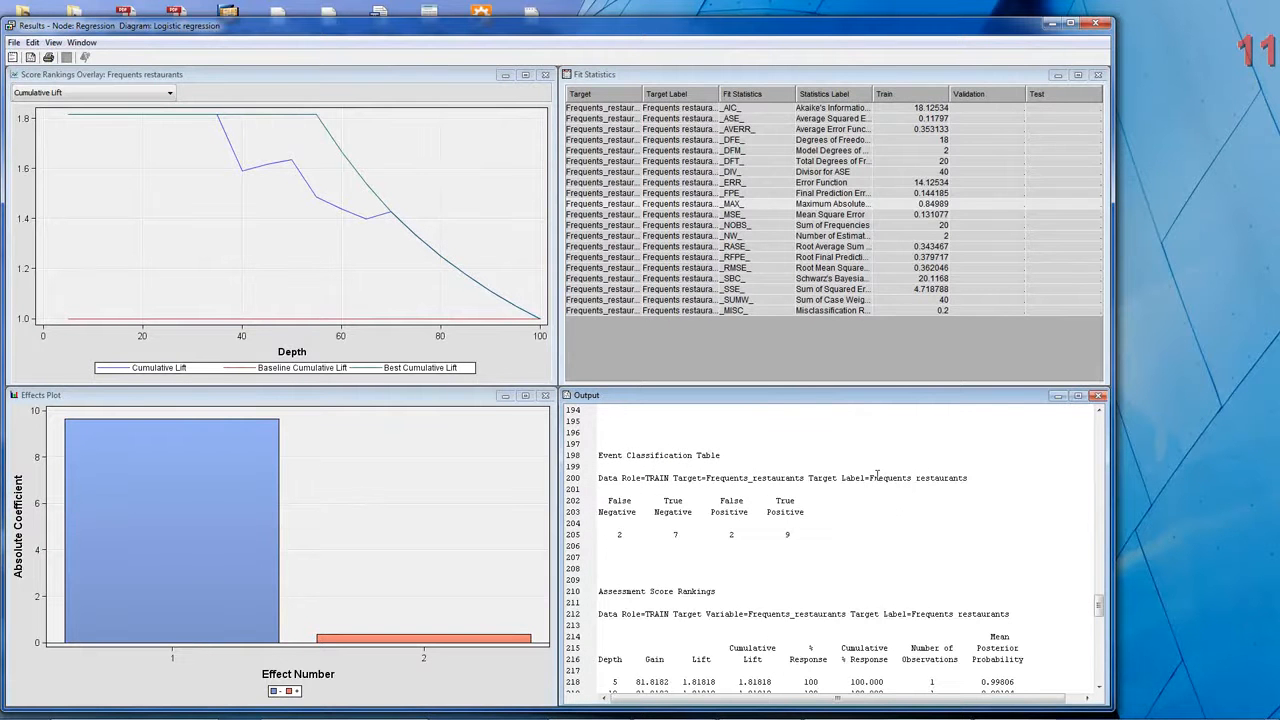
{"action": "scroll", "coordinate": [876, 476], "scroll_direction": "down", "scroll_amount": 4}
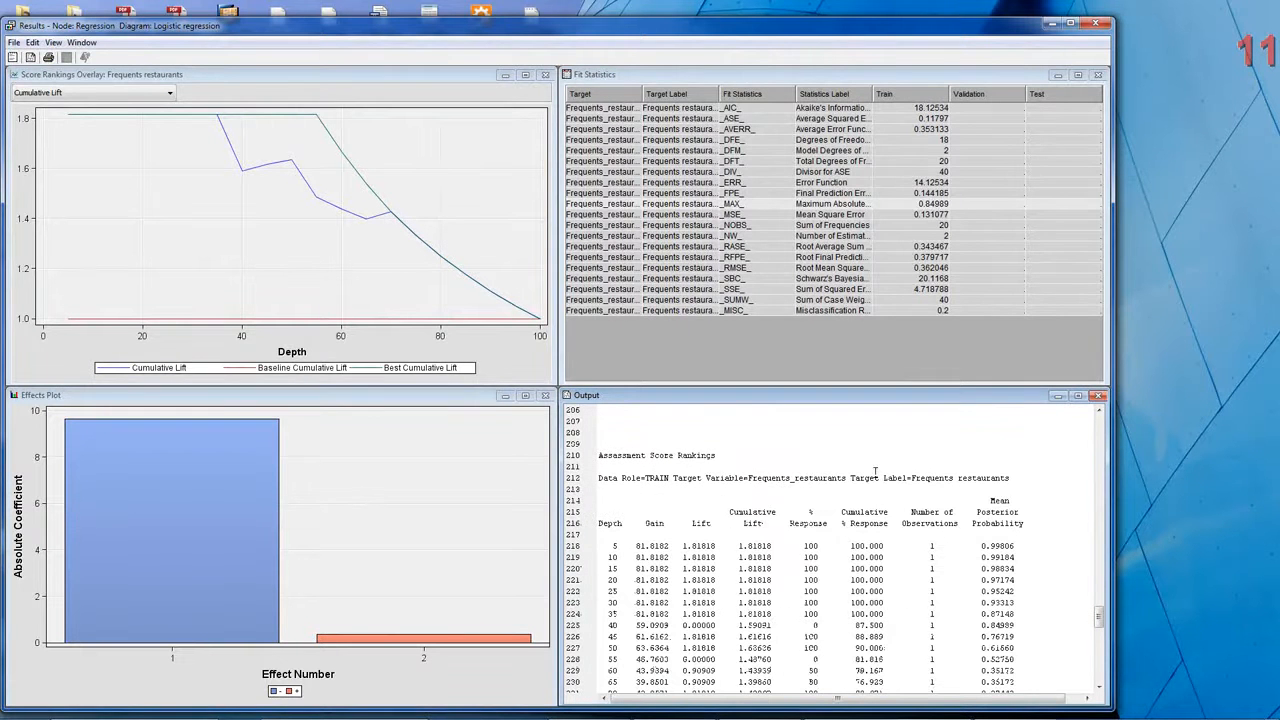
{"action": "scroll", "coordinate": [875, 471], "scroll_direction": "down", "scroll_amount": 8}
{"action": "scroll", "coordinate": [876, 470], "scroll_direction": "down", "scroll_amount": 4}
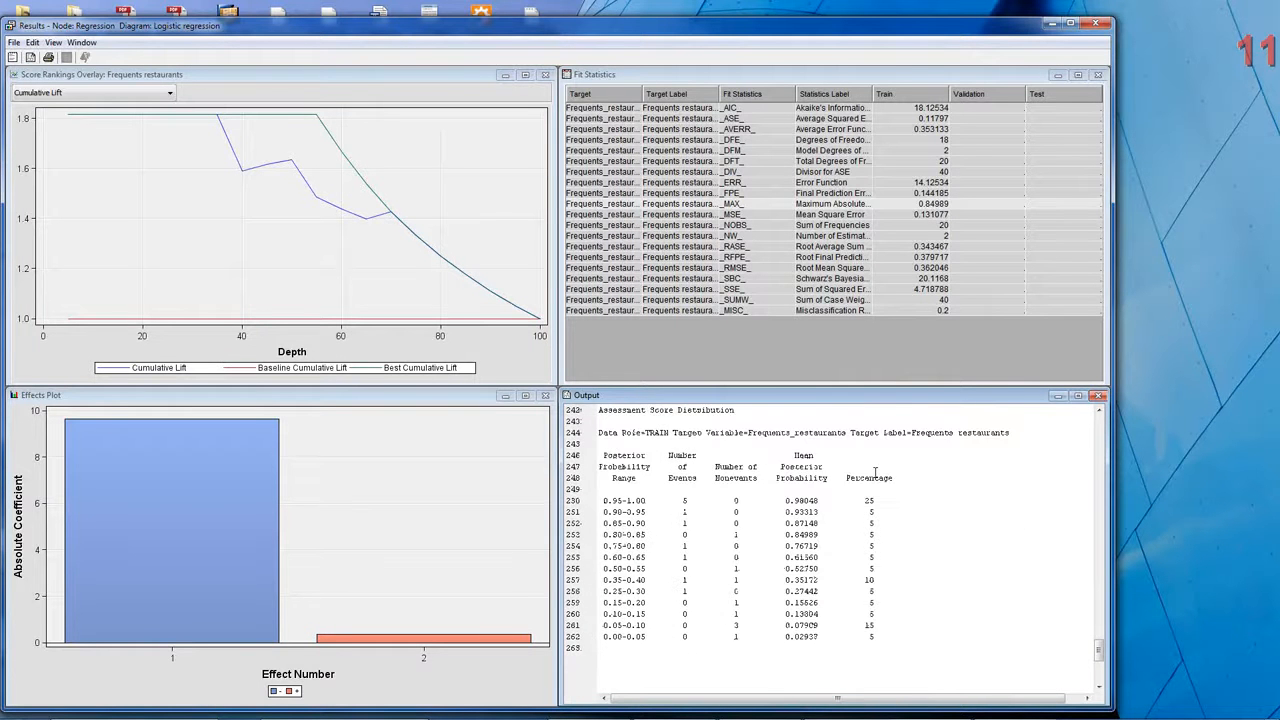
{"action": "scroll", "coordinate": [875, 471], "scroll_direction": "up", "scroll_amount": 15}
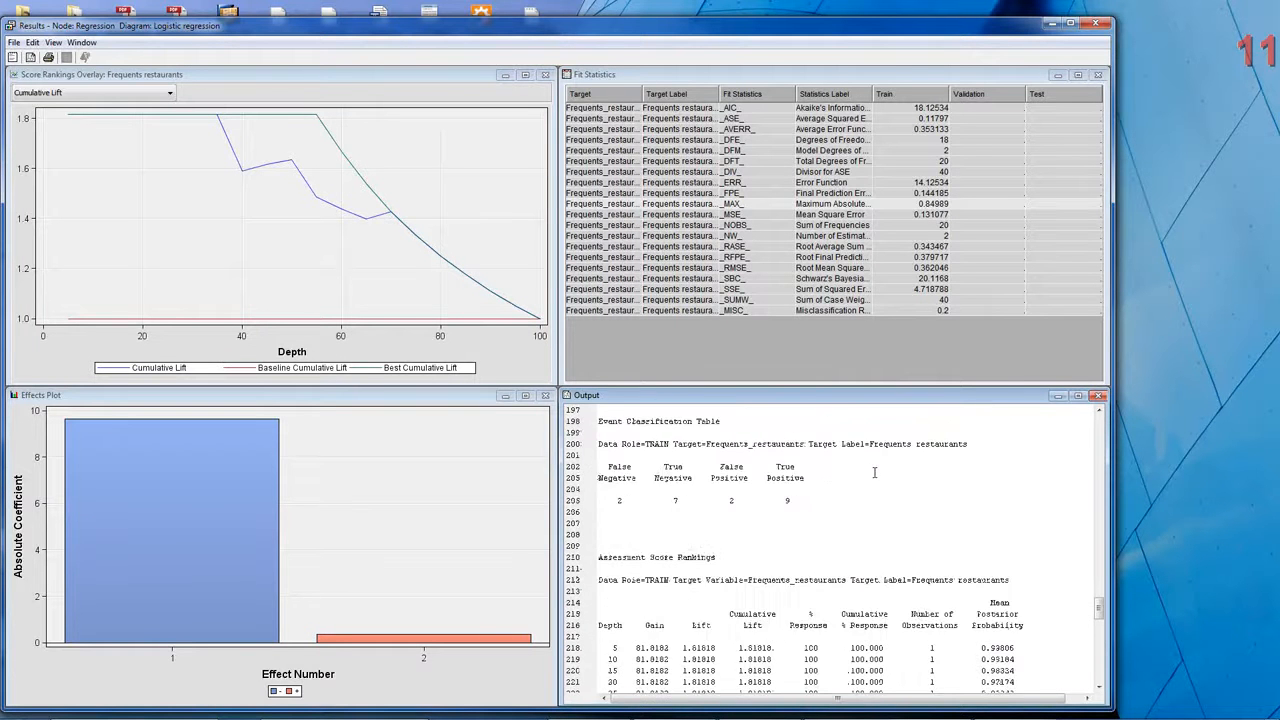
Find the Analysis of Maximum Likelihood Estimates in the output and highlight its heading and the Intercept and Income estimates.
{"action": "scroll", "coordinate": [874, 472], "scroll_direction": "up", "scroll_amount": 20}
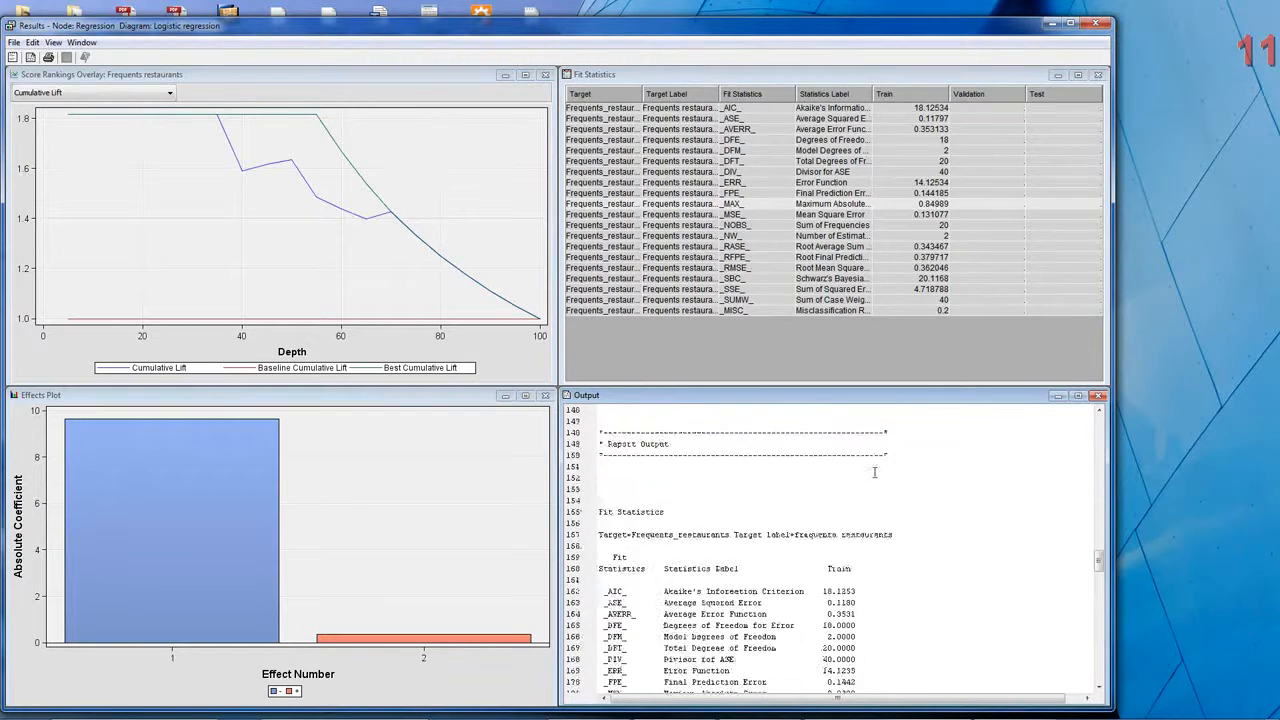
{"action": "scroll", "coordinate": [874, 472], "scroll_direction": "up", "scroll_amount": 2}
{"action": "scroll", "coordinate": [874, 472], "scroll_direction": "up", "scroll_amount": 3}
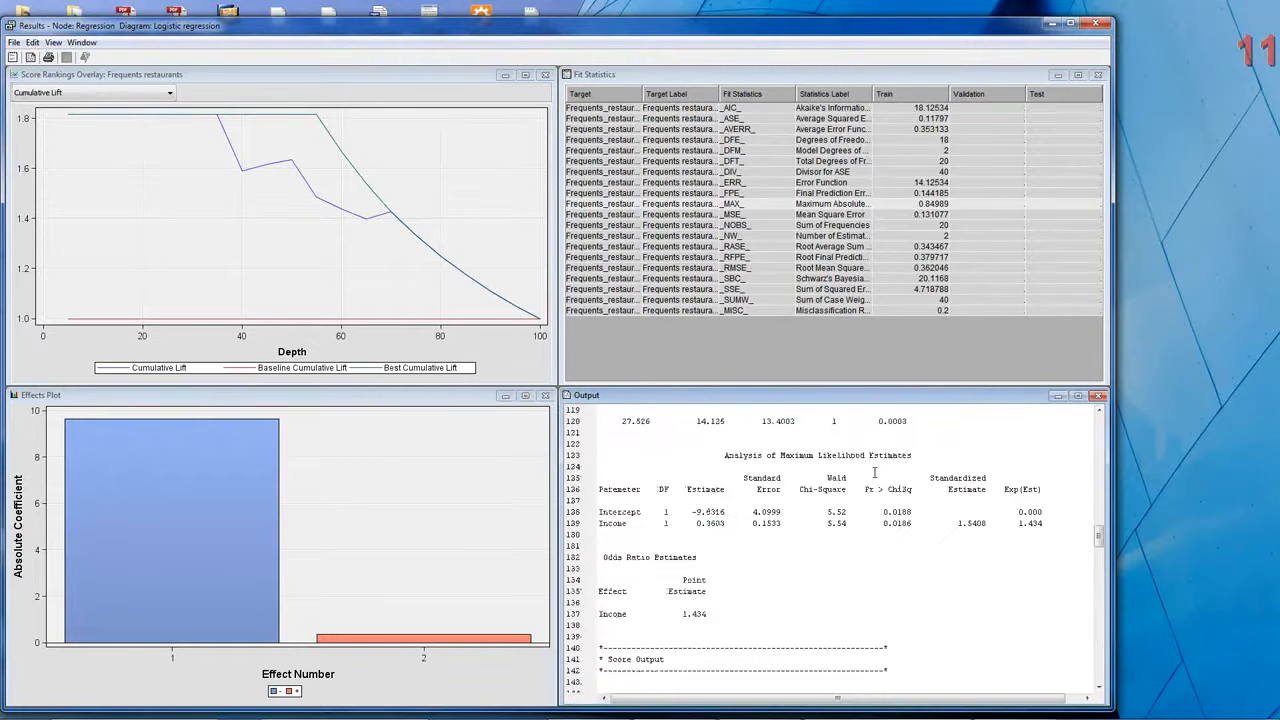
{"action": "left_click_drag", "start_coordinate": [722, 456], "coordinate": [931, 470]}
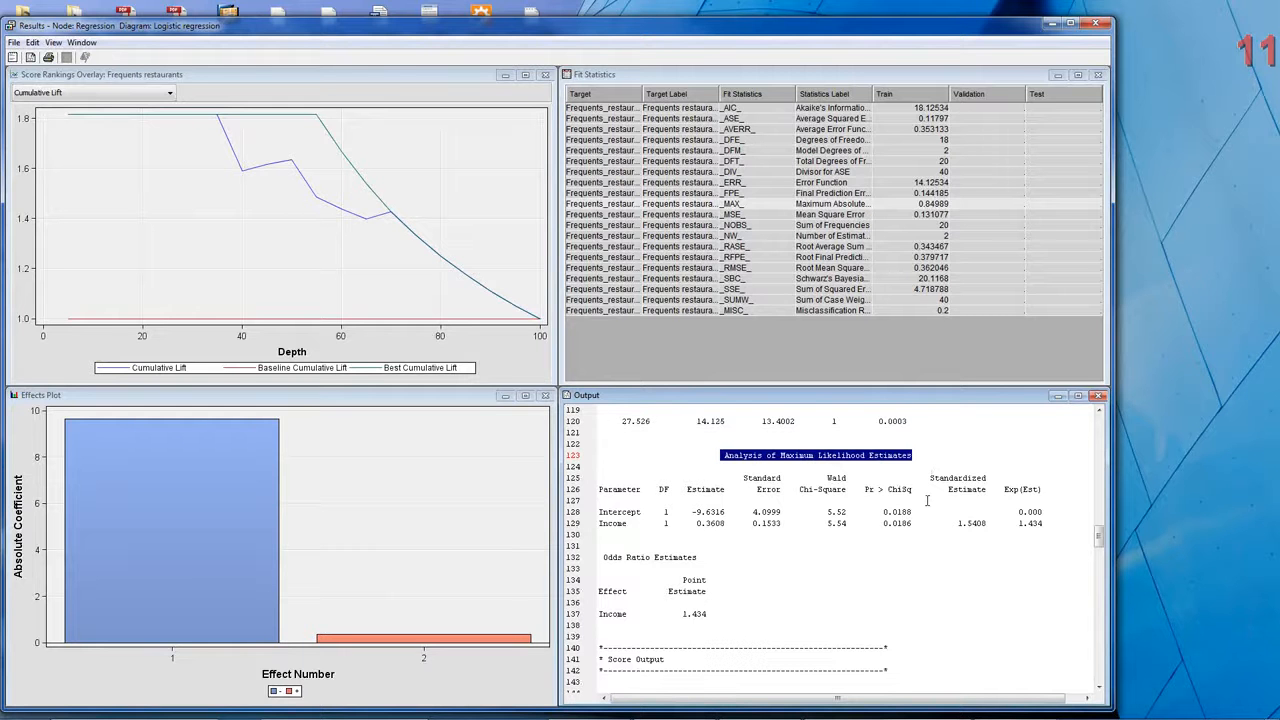
{"action": "left_click", "coordinate": [866, 465]}
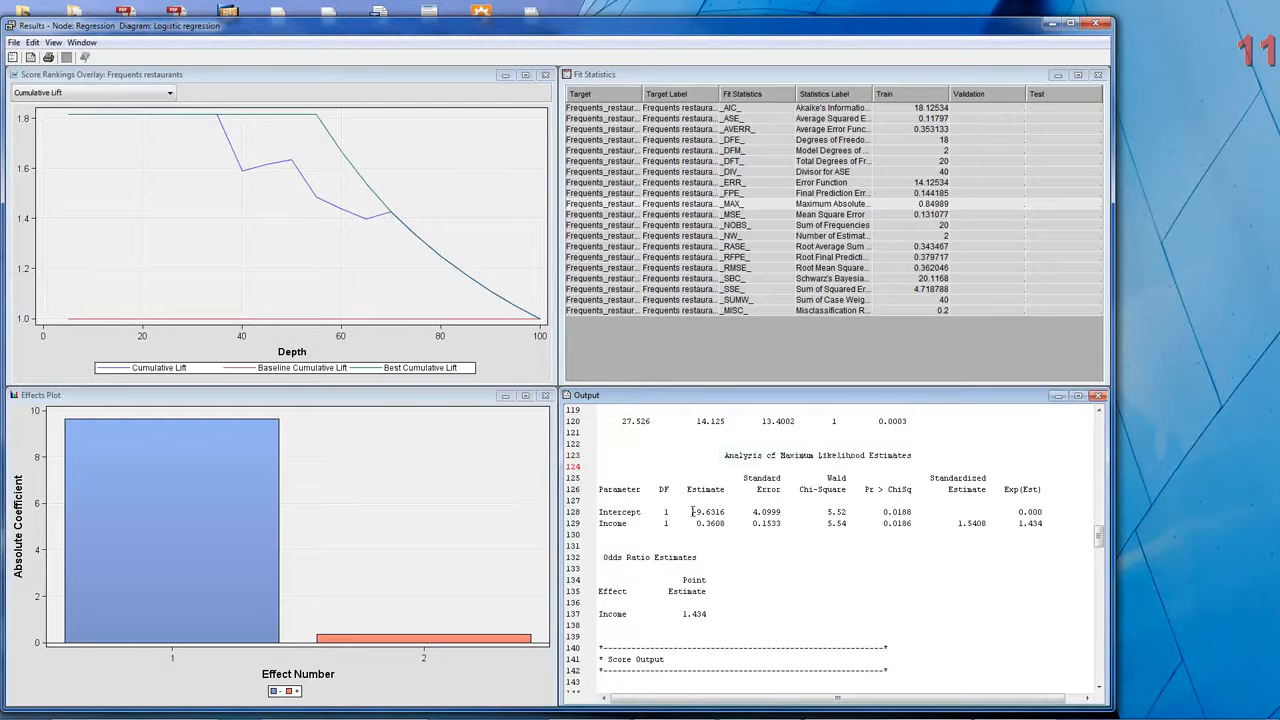
{"action": "left_click_drag", "start_coordinate": [691, 511], "coordinate": [737, 520]}
{"action": "left_click_drag", "start_coordinate": [692, 523], "coordinate": [730, 523]}
Switch to the Logistic regression presentation in PowerPoint and compare the Results slide's logit equation with the Regression node's estimates.
{"action": "key", "text": "alt+Tab"}
{"action": "key", "text": "alt+Tab"}
{"action": "key", "text": "Tab"}
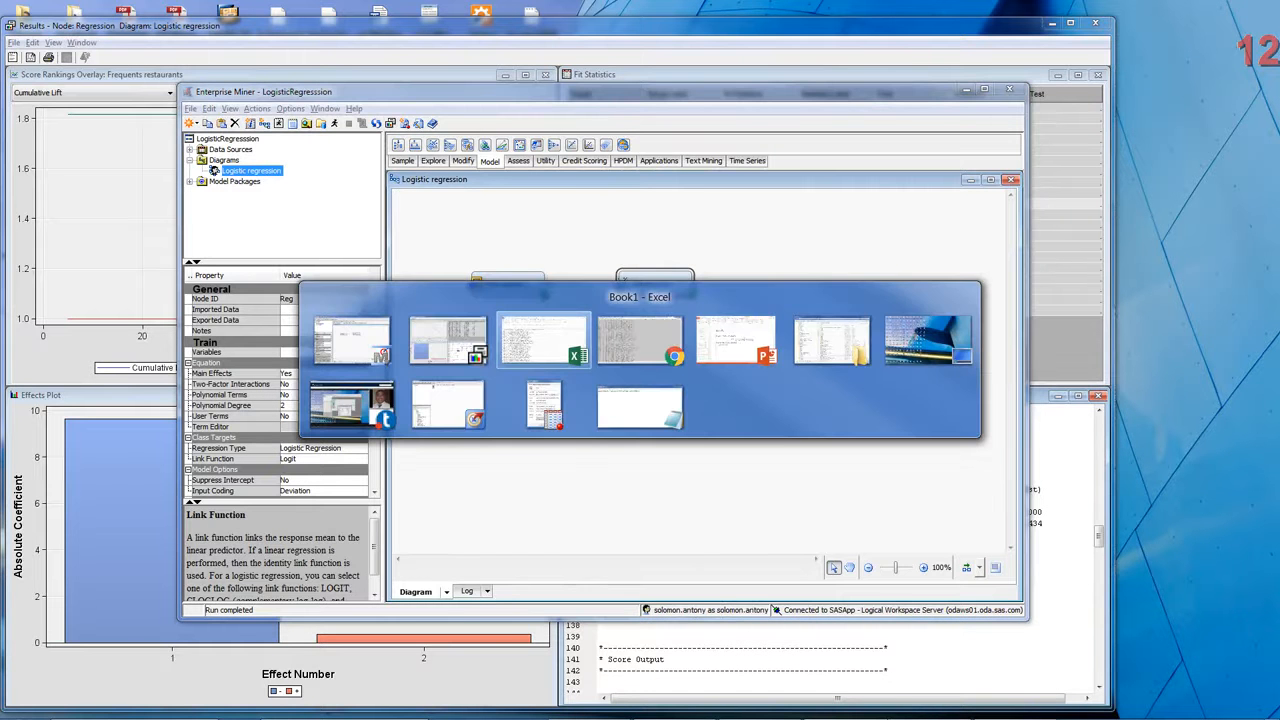
{"action": "key", "text": "alt+Tab"}
{"action": "key", "text": "alt+Tab"}
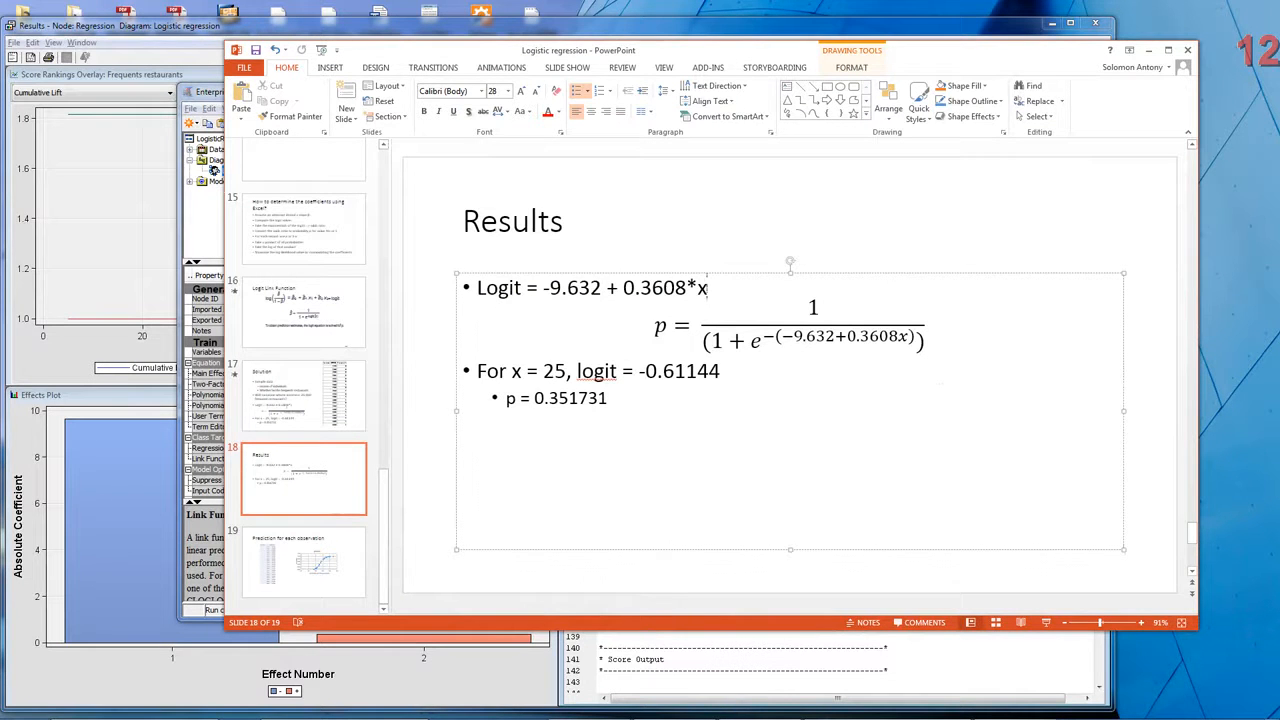
Return to the Regression results, minimize that window and bring the Enterprise Miner diagram to the front.
{"action": "left_click", "coordinate": [1042, 663]}
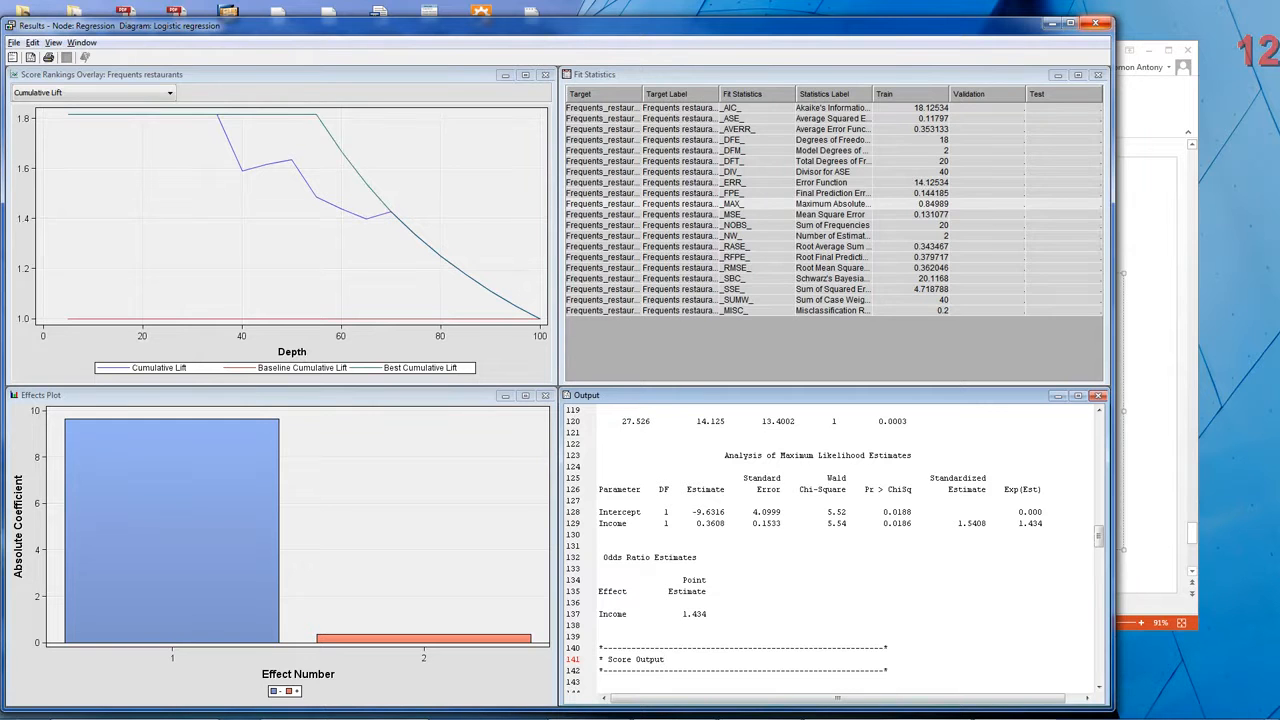
{"action": "left_click", "coordinate": [1052, 22]}
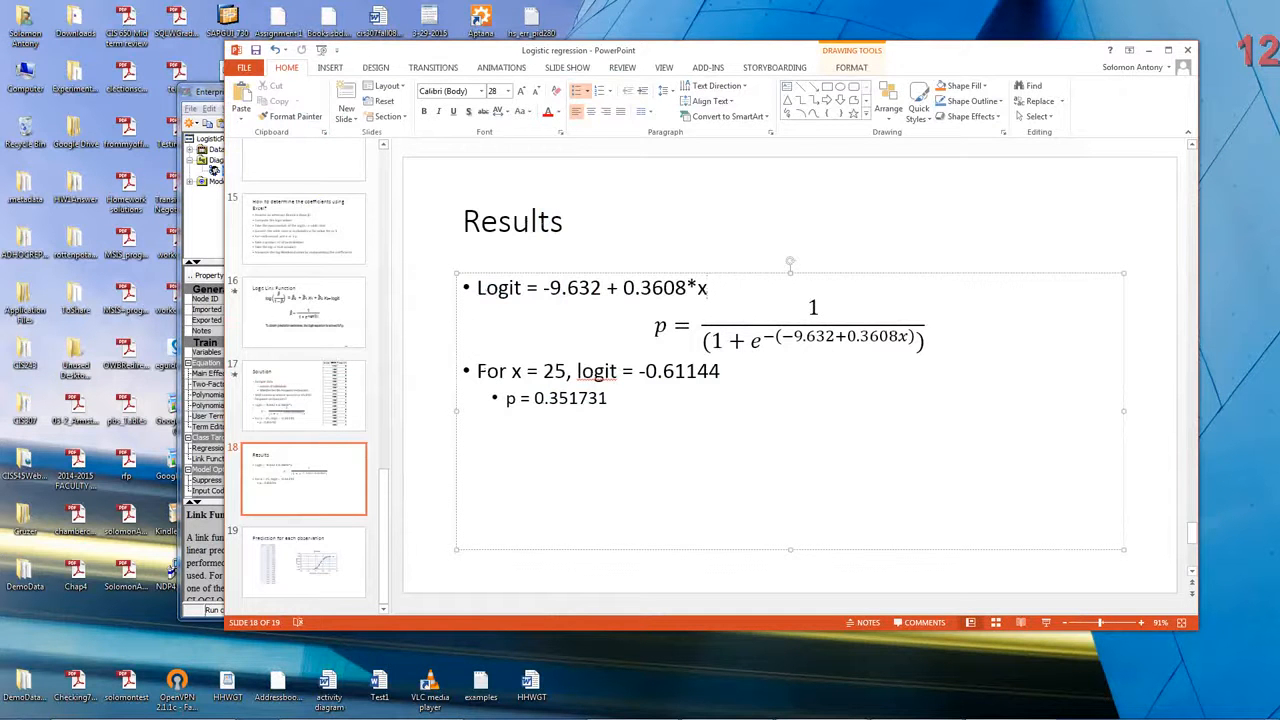
{"action": "left_click", "coordinate": [213, 171]}
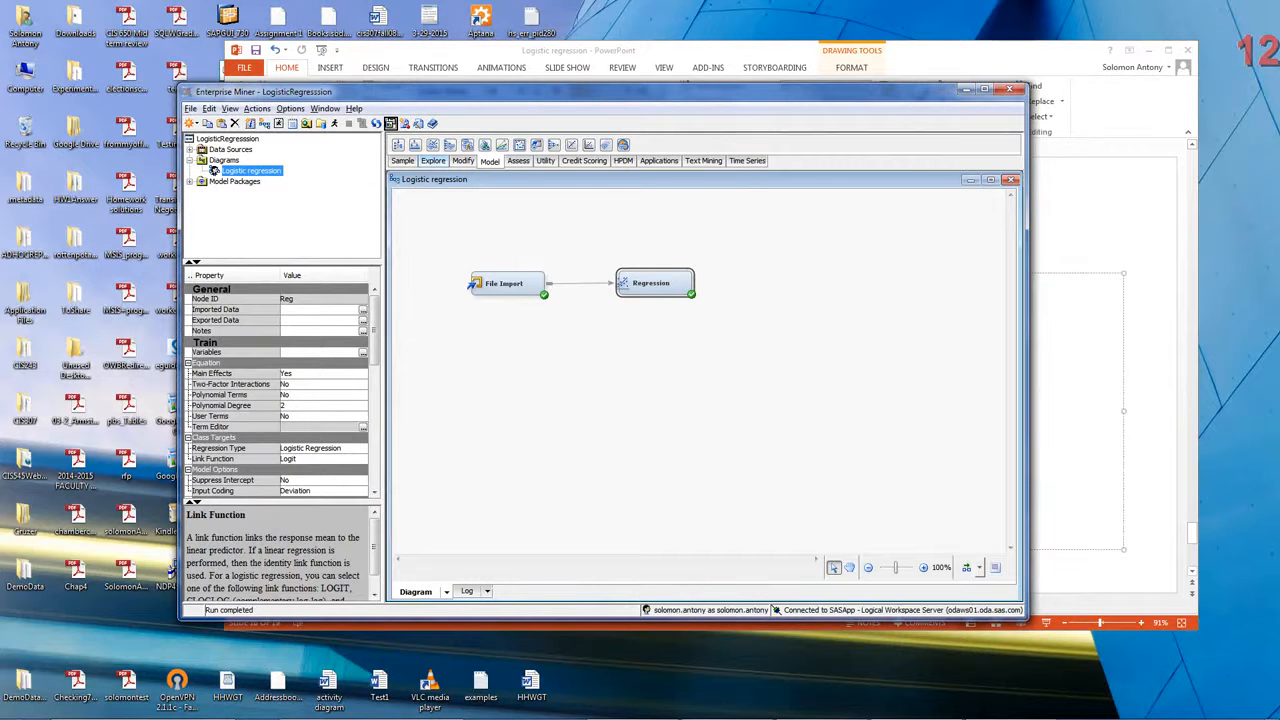
Add a MultiPlot node from the Explore group beside the Regression node and connect Regression to it.
{"action": "left_click", "coordinate": [432, 161]}
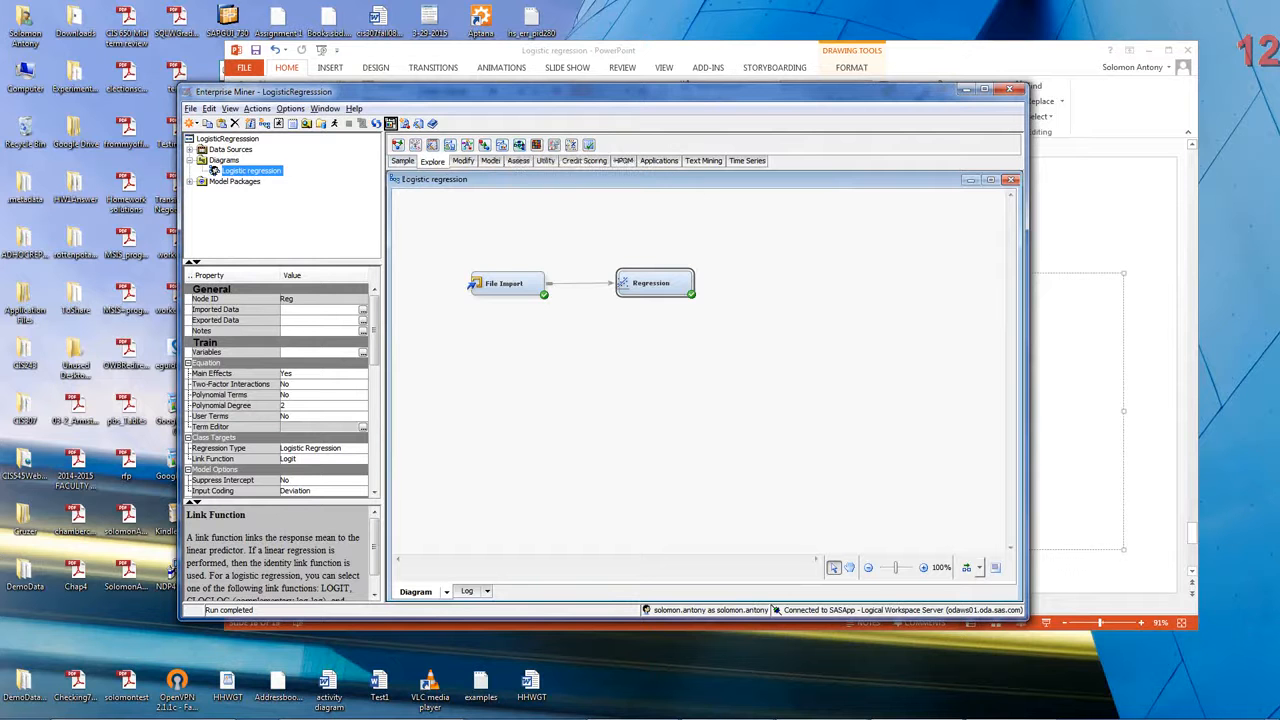
{"action": "left_click_drag", "start_coordinate": [536, 145], "coordinate": [792, 290]}
{"action": "left_click_drag", "start_coordinate": [502, 145], "coordinate": [812, 288]}
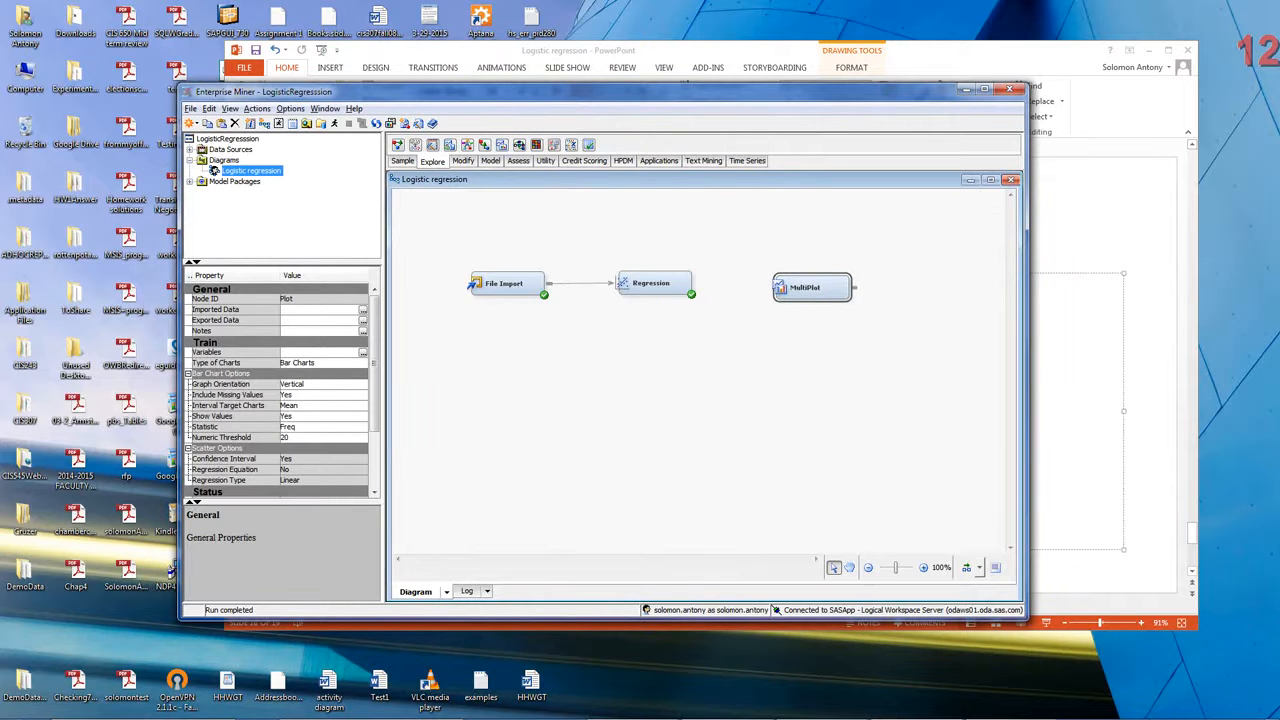
{"action": "left_click_drag", "start_coordinate": [694, 282], "coordinate": [780, 284]}
Run the Logistic regression diagram's path through the MultiPlot node and dismiss the run status notice.
{"action": "left_click", "coordinate": [335, 123]}
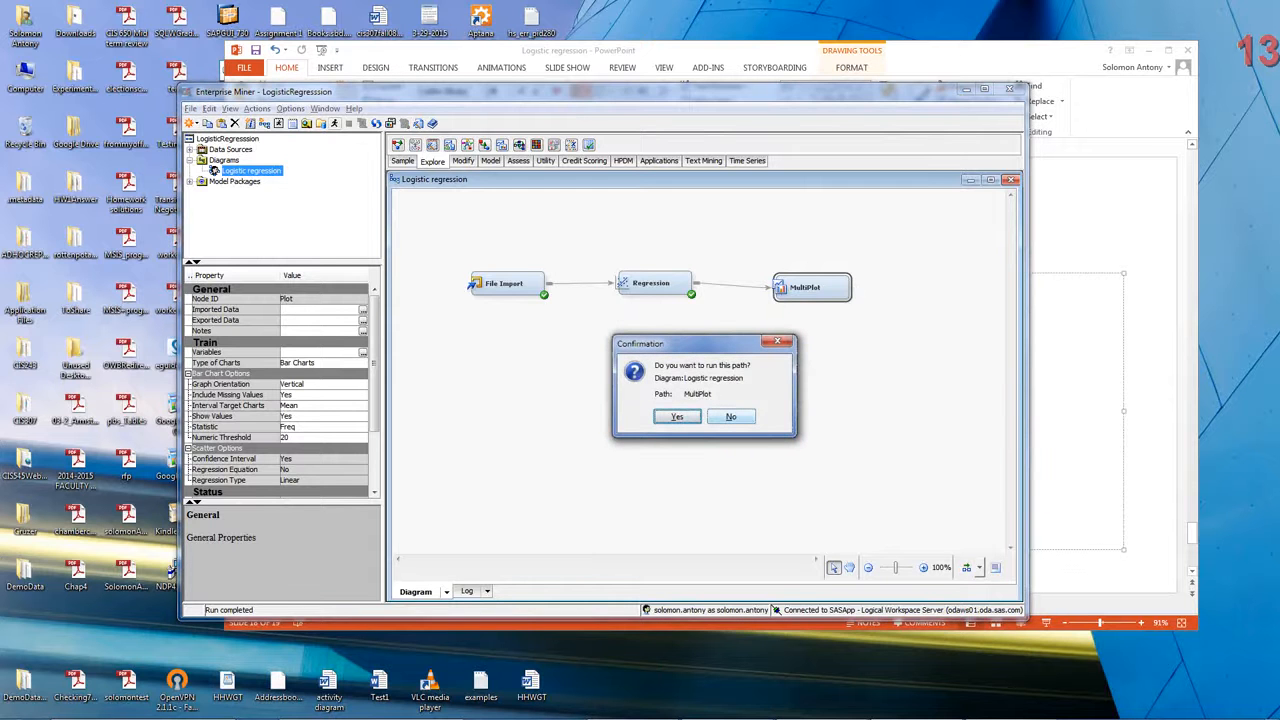
{"action": "key", "text": "Return"}
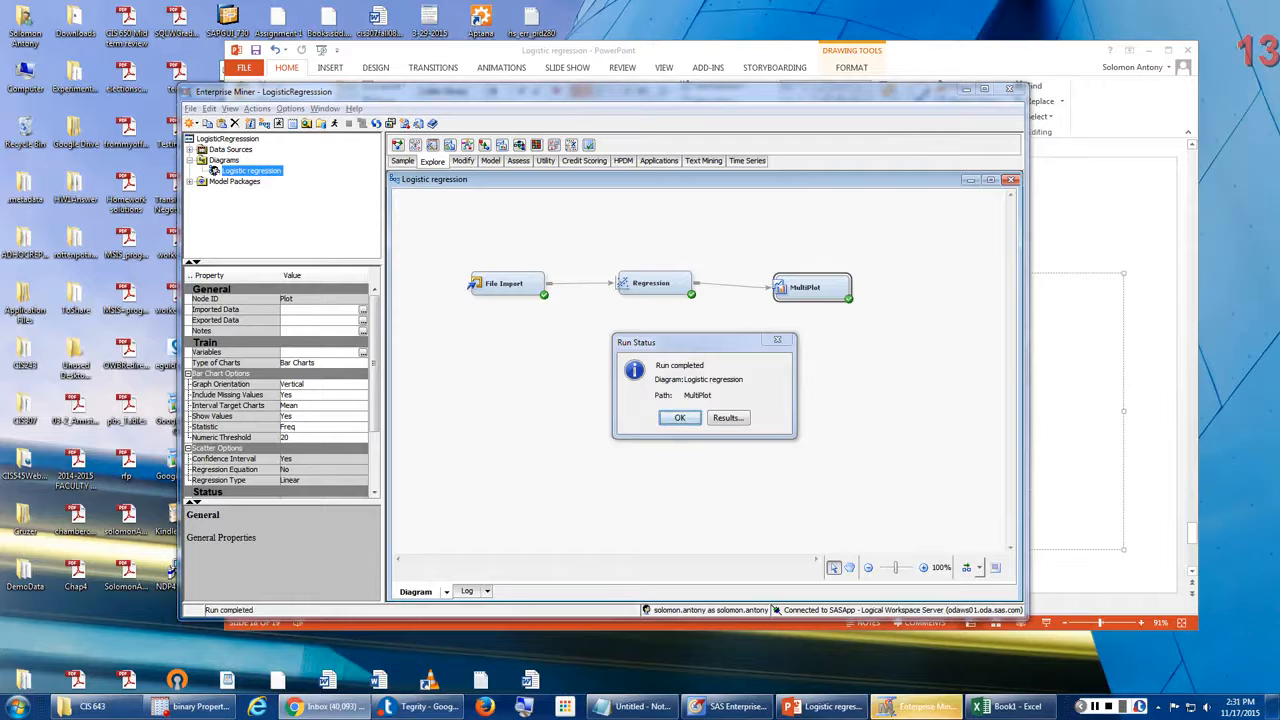
{"action": "key", "text": "Return"}
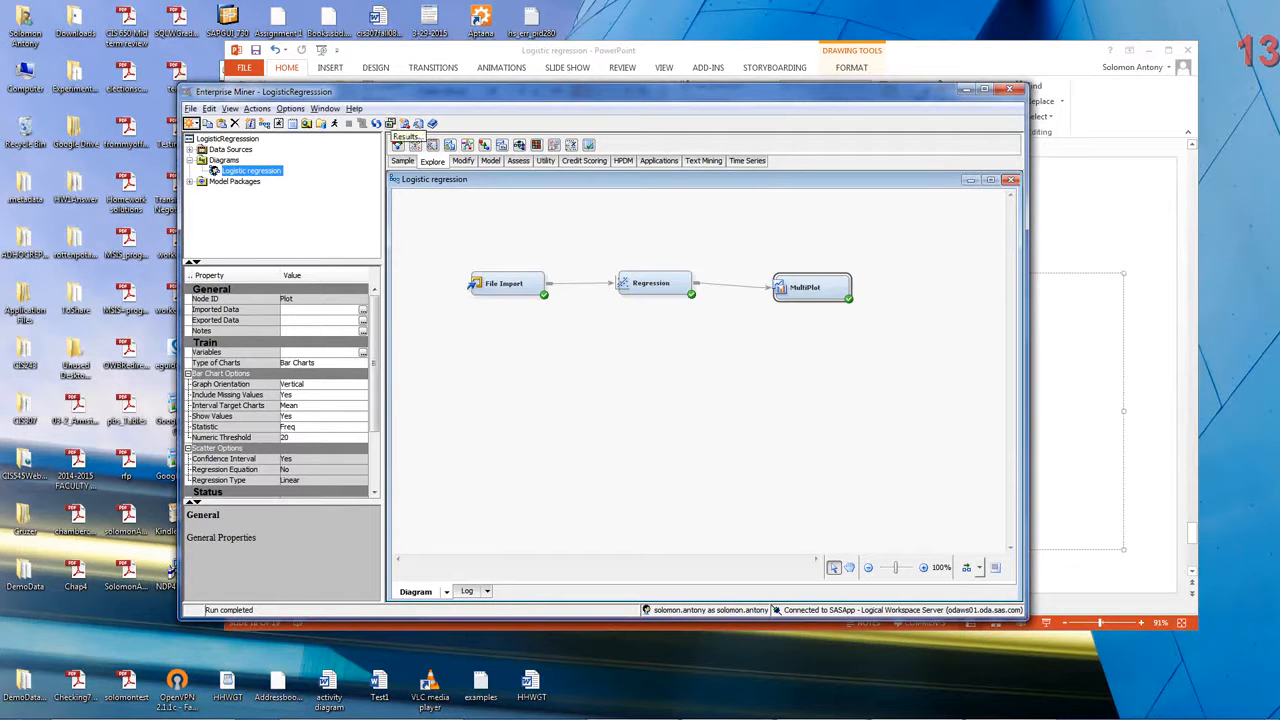
Open the MultiPlot node's results, examine the Income by Frequents_restaurants bar chart, and close the results window.
{"action": "left_click", "coordinate": [390, 123]}
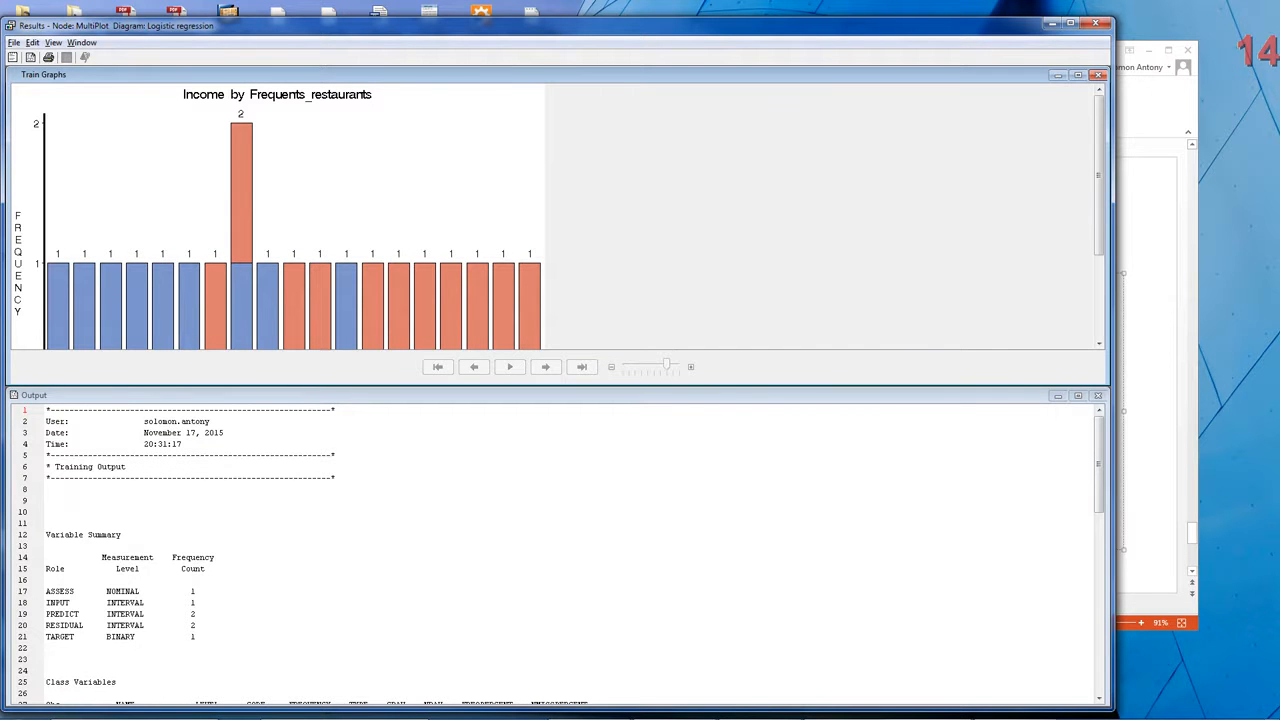
{"action": "left_click_drag", "start_coordinate": [560, 25], "coordinate": [568, 25]}
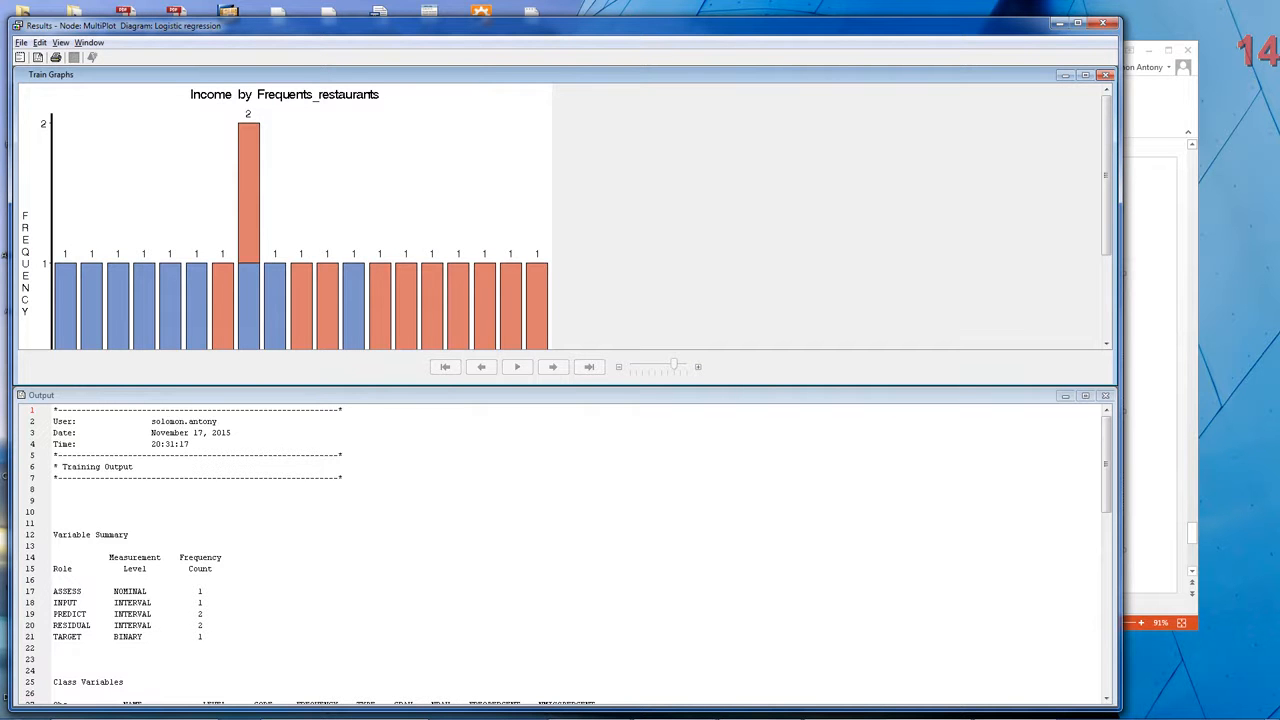
{"action": "left_click_drag", "start_coordinate": [560, 26], "coordinate": [676, 53]}
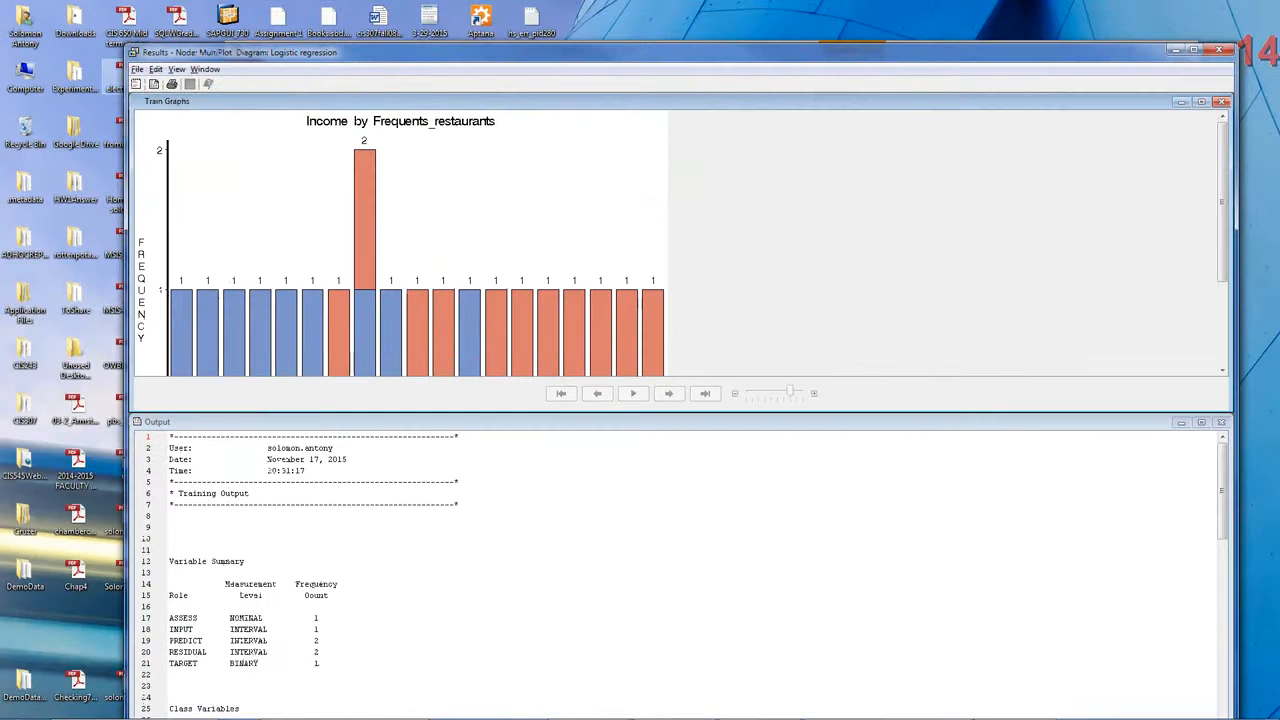
{"action": "left_click", "coordinate": [140, 69]}
{"action": "left_click", "coordinate": [160, 100]}
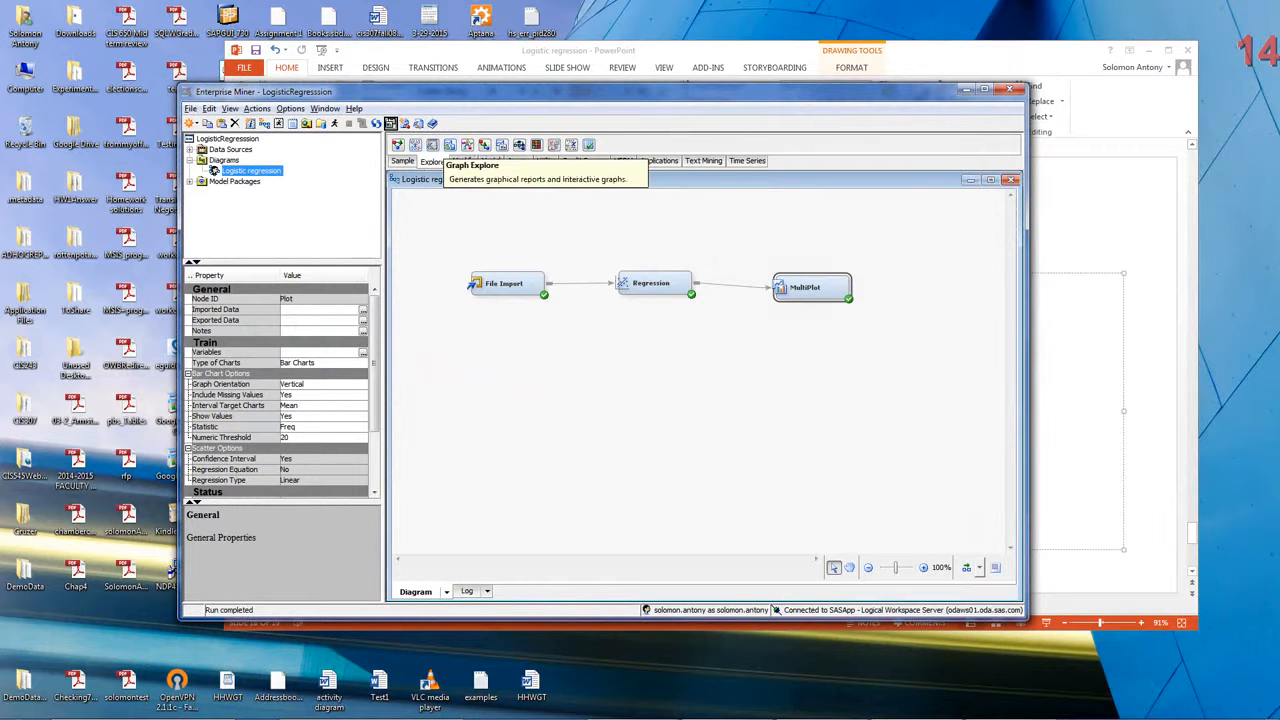
Add a Graph Explore node below the MultiPlot node and connect Regression to it.
{"action": "left_click_drag", "start_coordinate": [450, 145], "coordinate": [730, 360]}
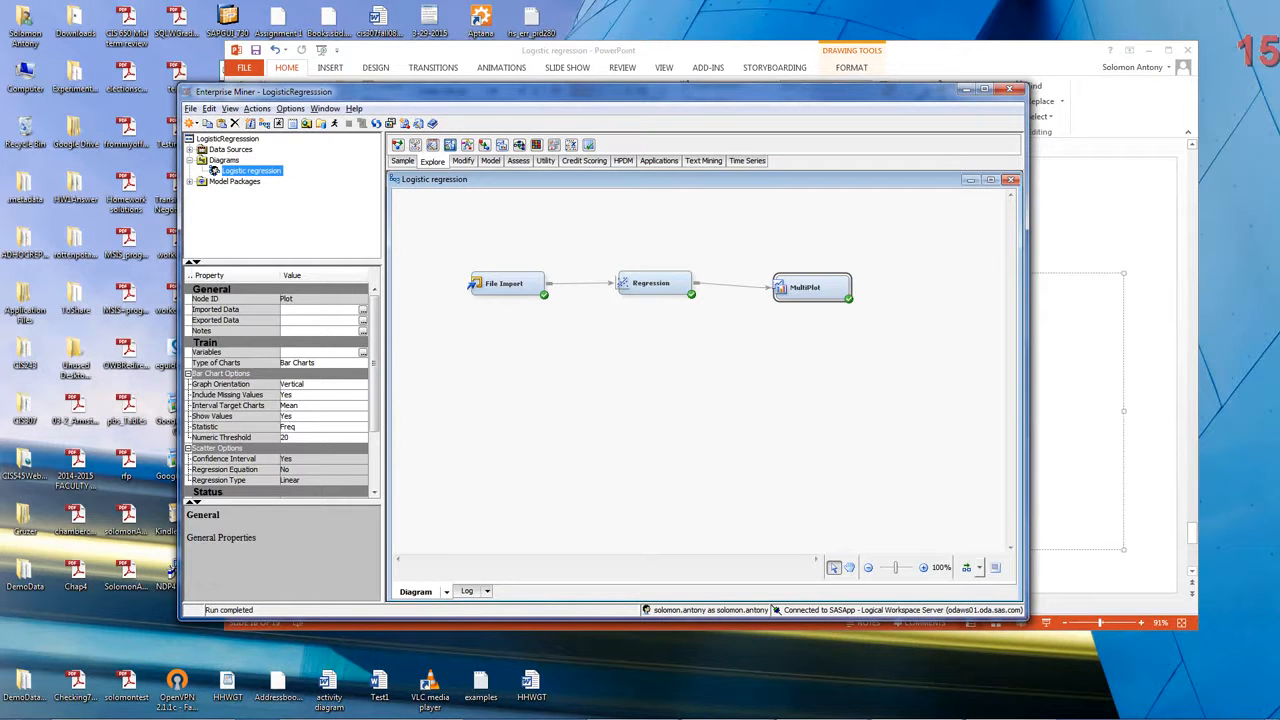
{"action": "left_click_drag", "start_coordinate": [450, 145], "coordinate": [770, 366]}
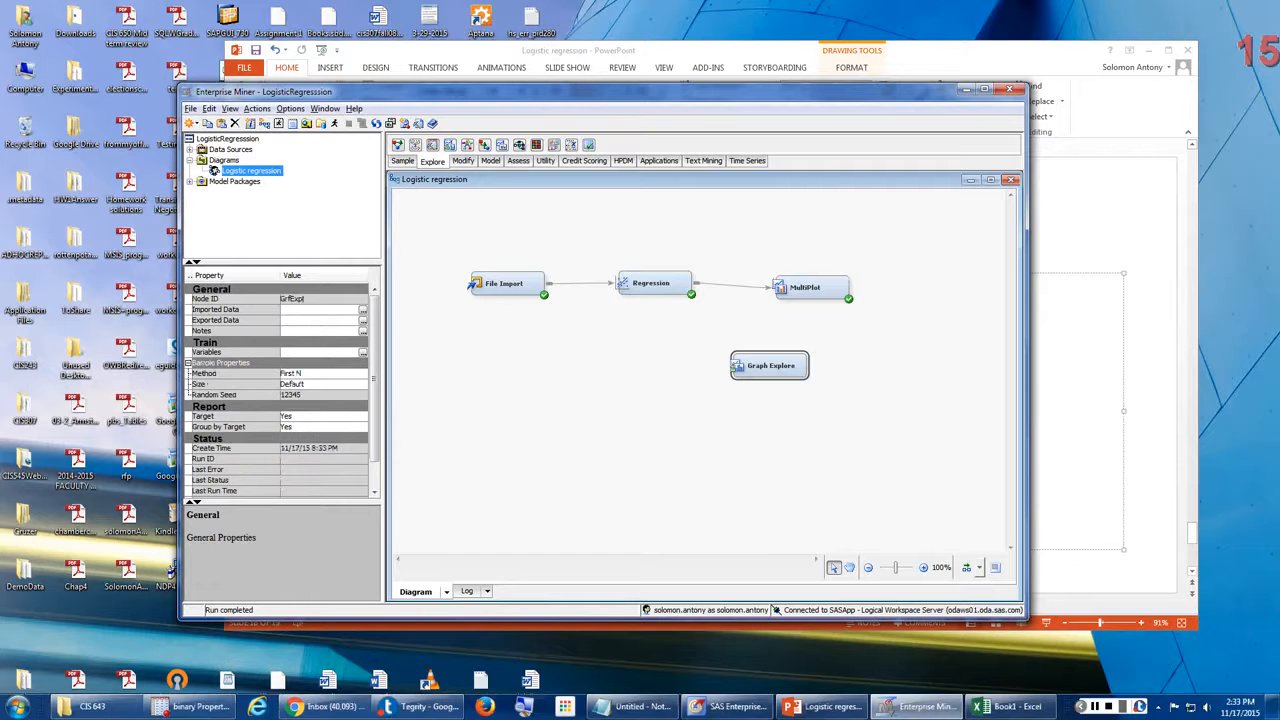
{"action": "left_click_drag", "start_coordinate": [697, 277], "coordinate": [736, 361]}
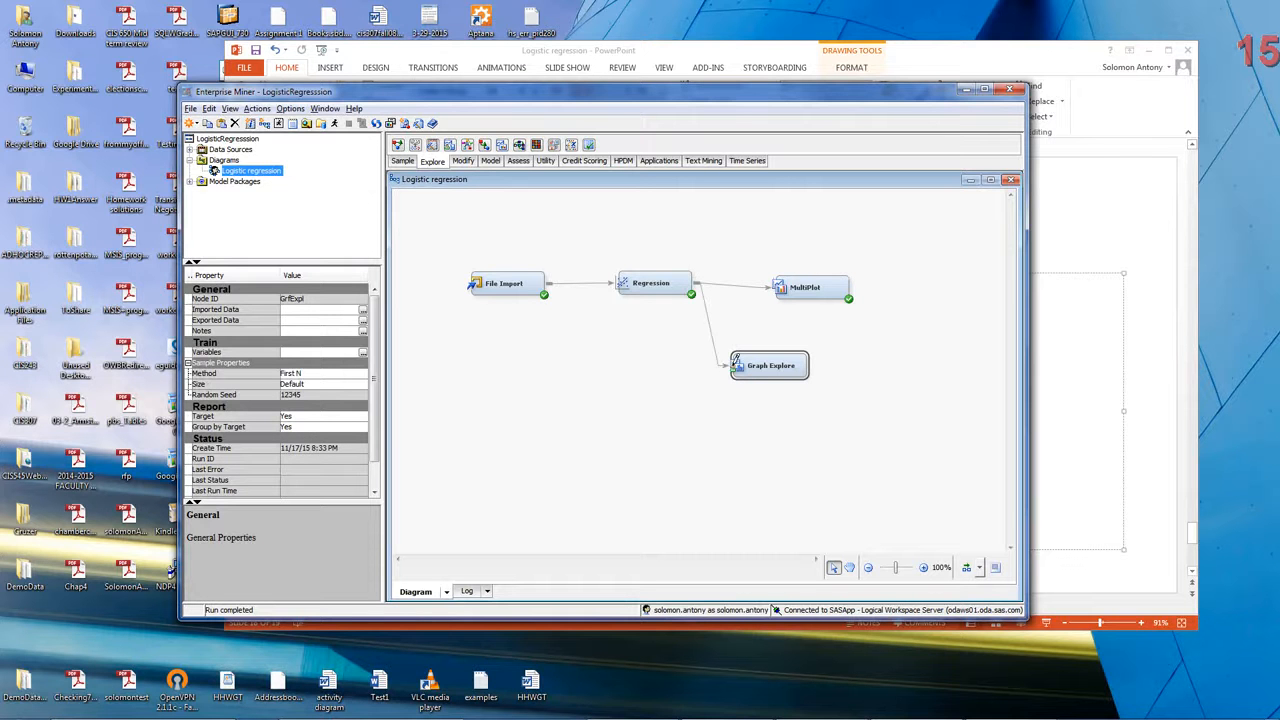
Delete the MultiPlot node from the Logistic regression diagram.
{"action": "left_click", "coordinate": [822, 288]}
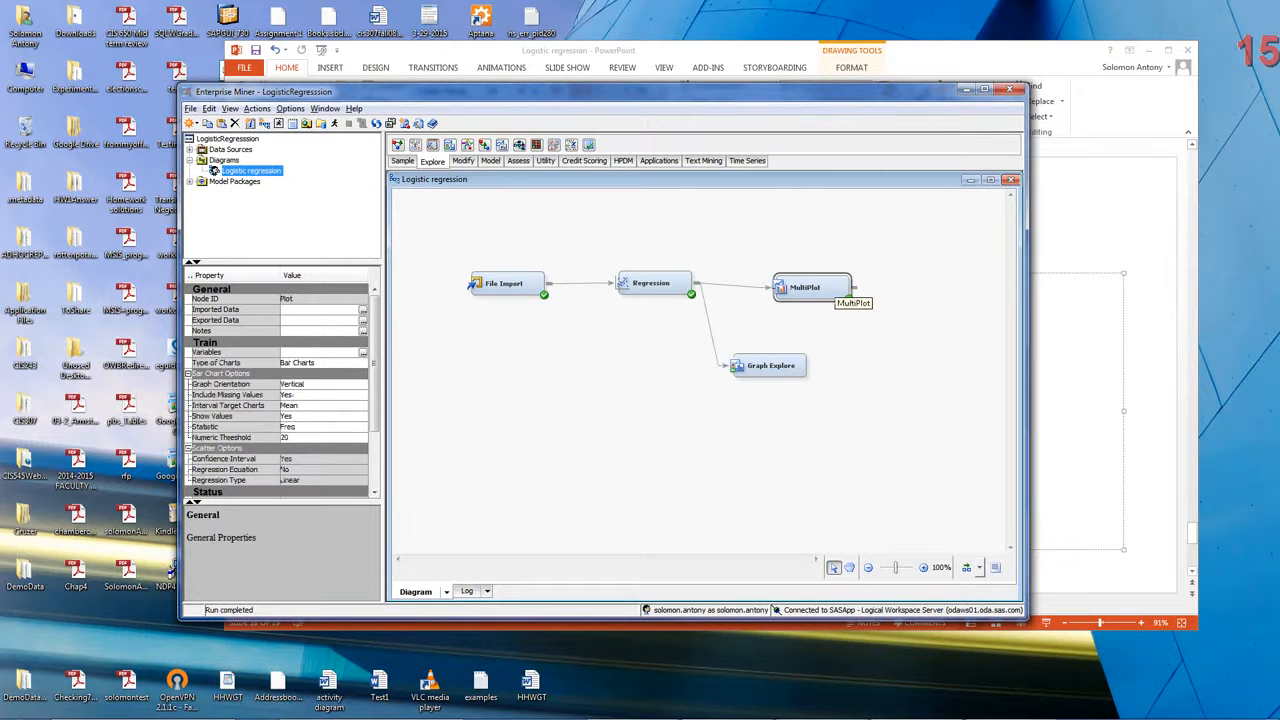
{"action": "key", "text": "Delete"}
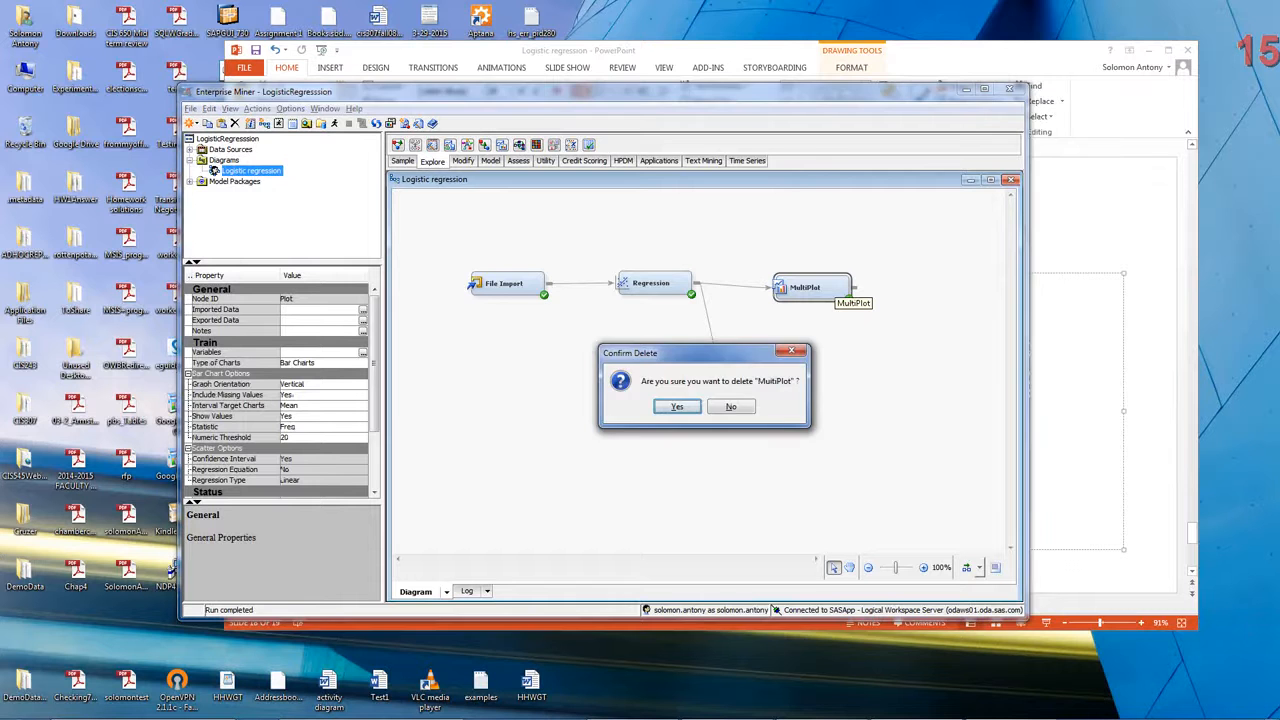
{"action": "key", "text": "Escape"}
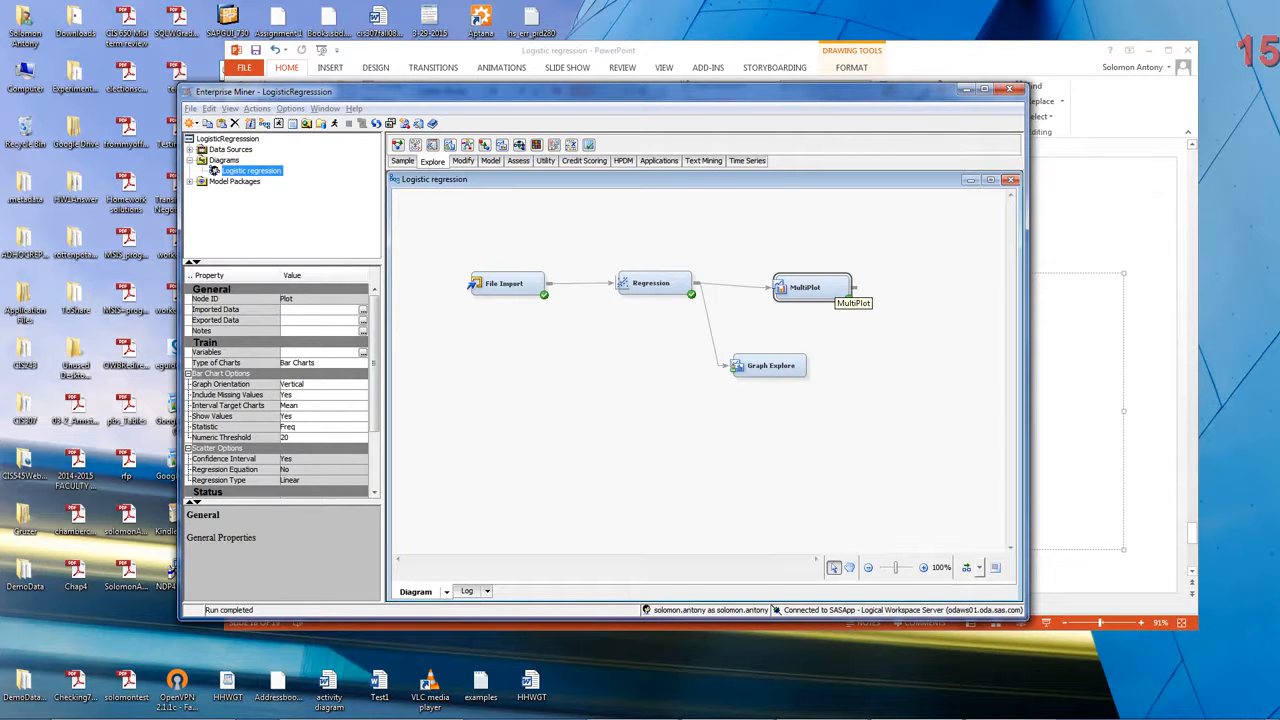
{"action": "key", "text": "Delete"}
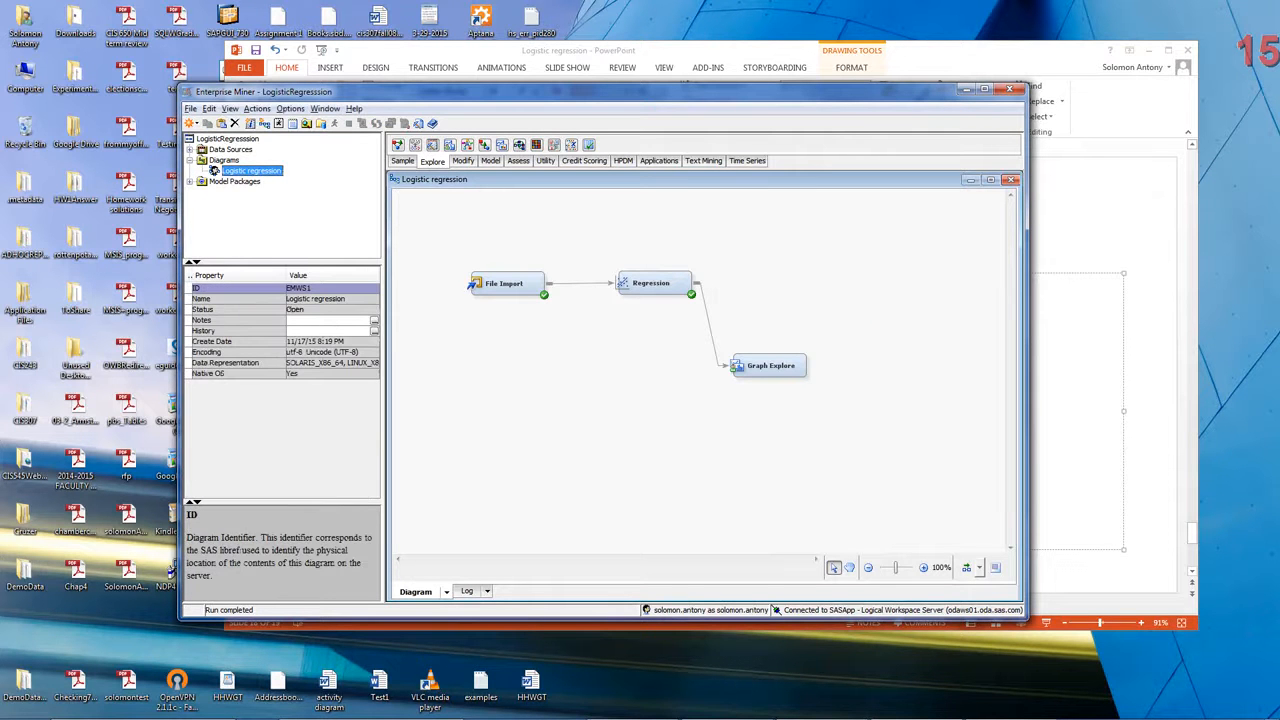
Run the diagram's path through the Graph Explore node and dismiss the run status notice.
{"action": "left_click", "coordinate": [785, 366]}
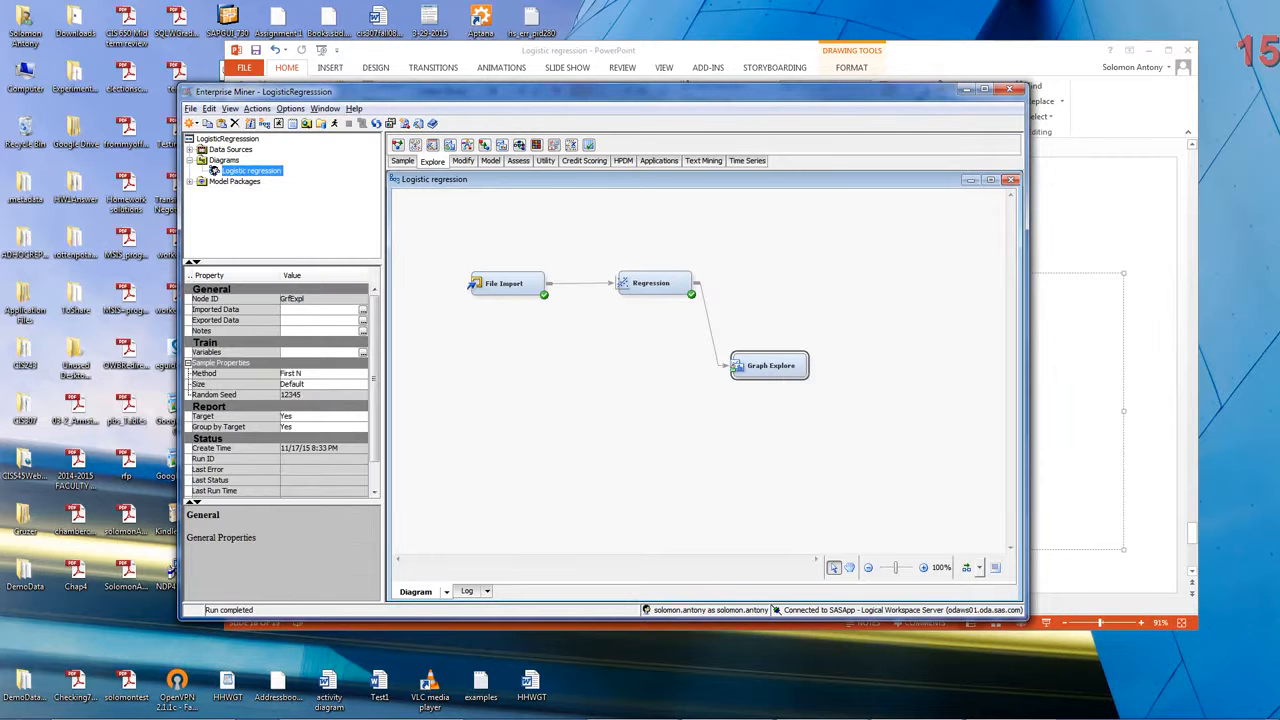
{"action": "left_click", "coordinate": [334, 123]}
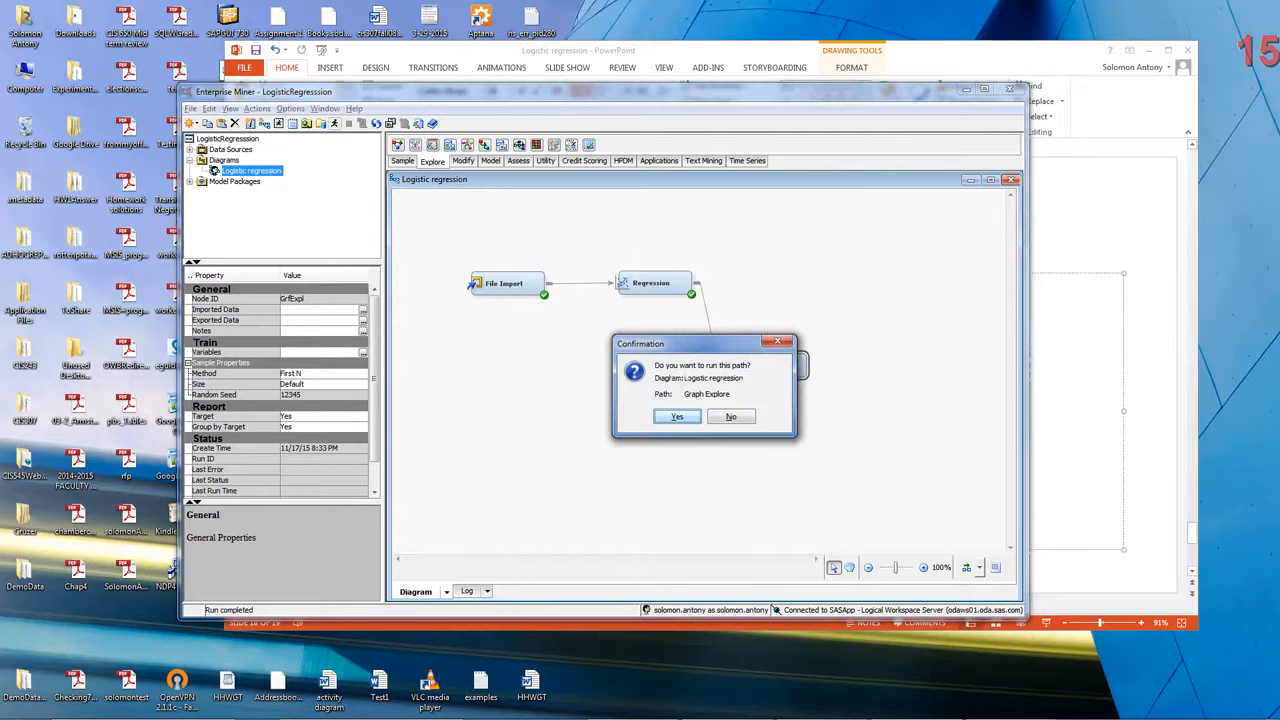
{"action": "key", "text": "Return"}
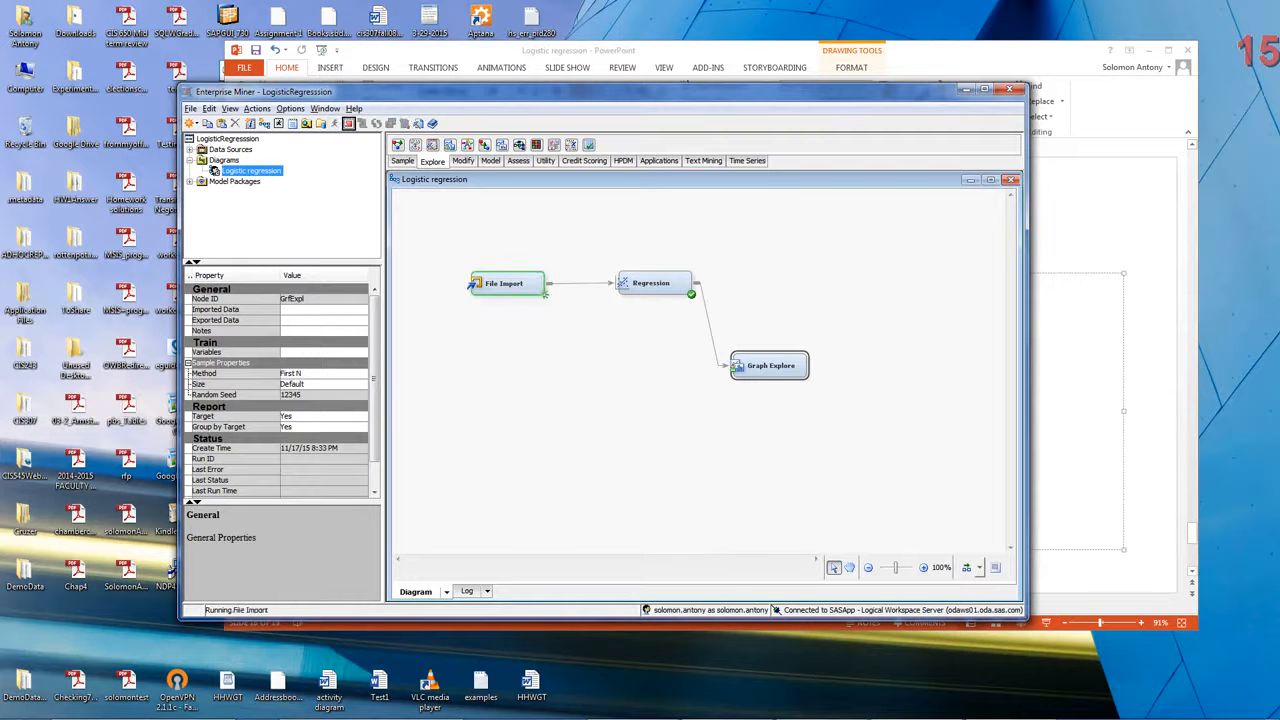
{"action": "left_click", "coordinate": [1094, 706]}
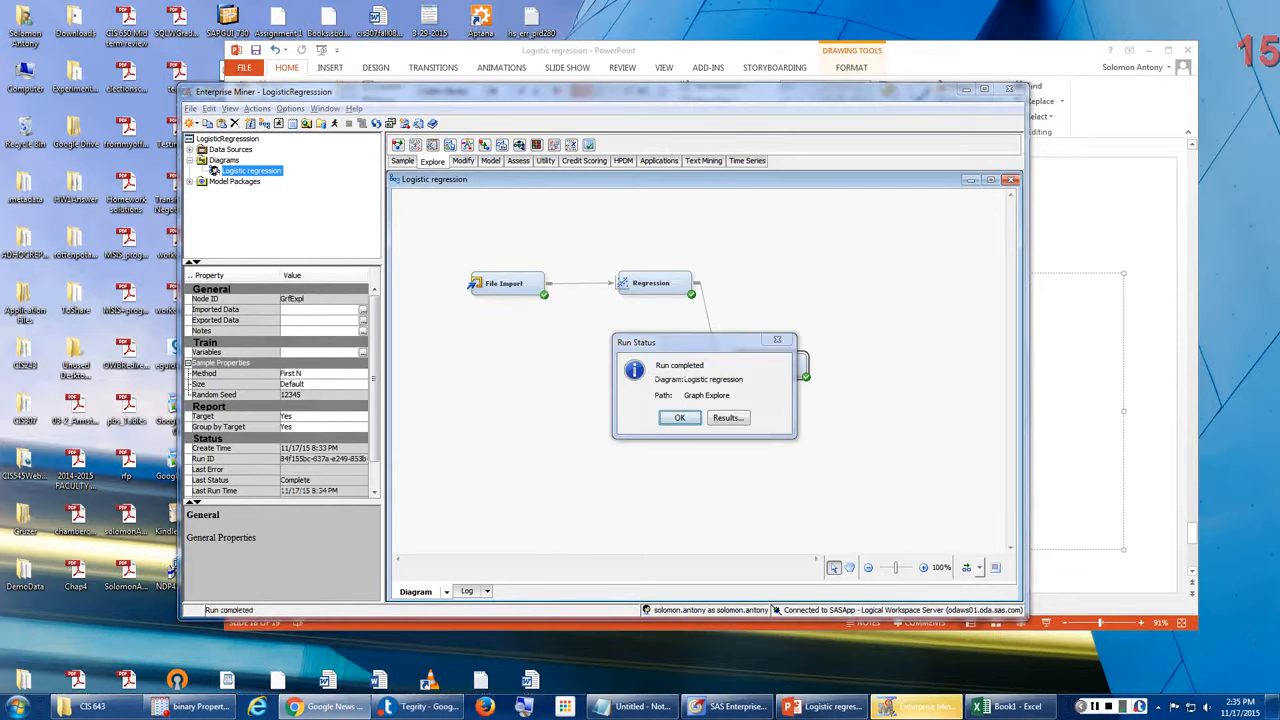
{"action": "left_click", "coordinate": [680, 418]}
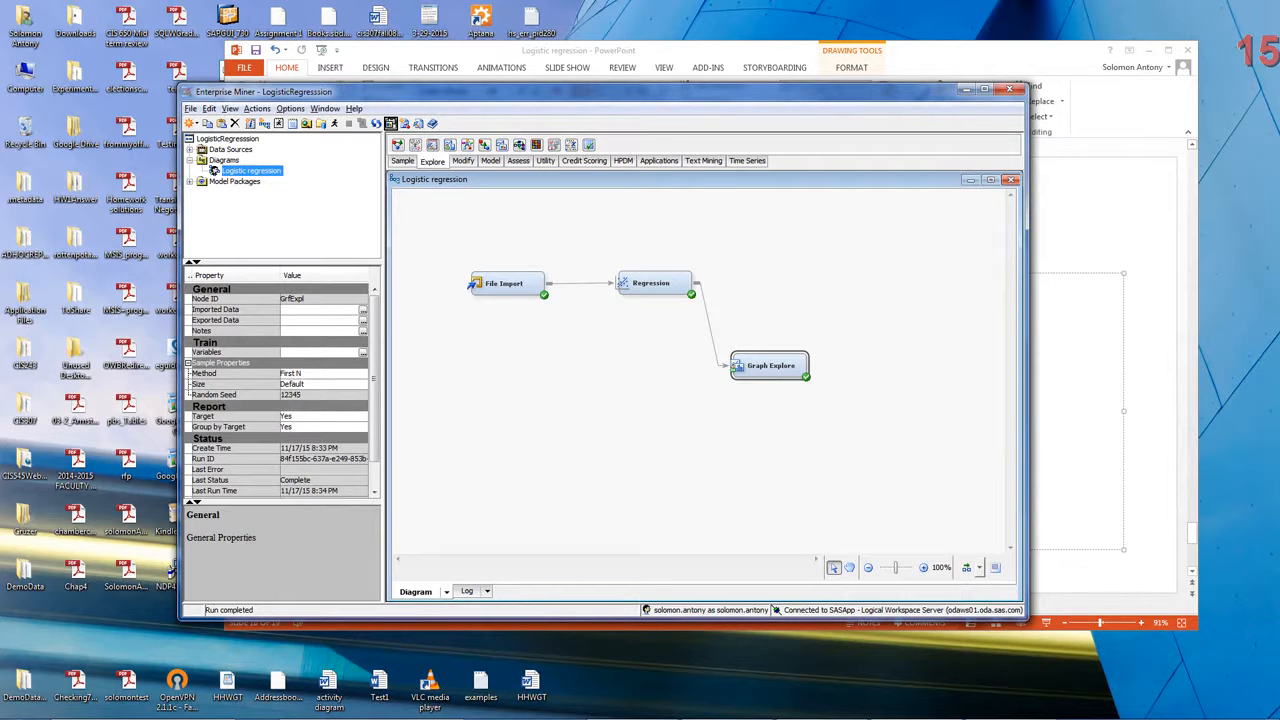
Open the Graph Explore node's results and start a new plot of the basic Scatter type.
{"action": "left_click", "coordinate": [390, 123]}
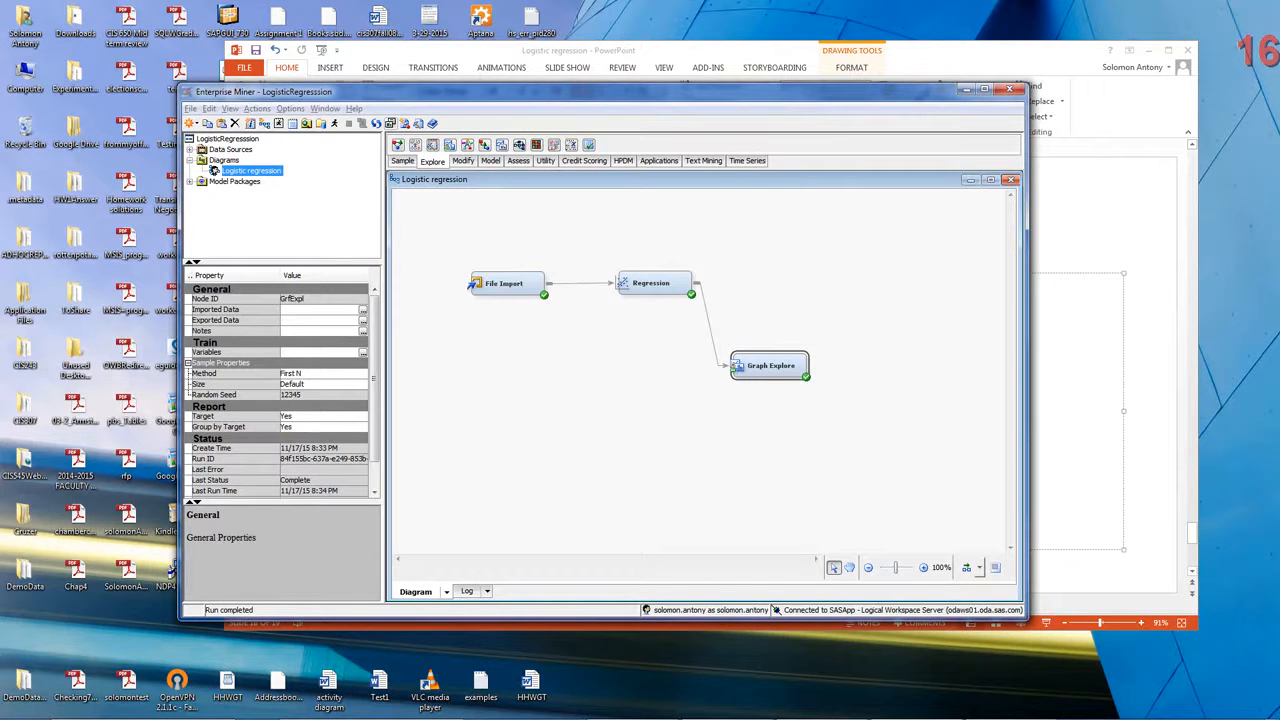
{"action": "mouse_move", "coordinate": [918, 718]}
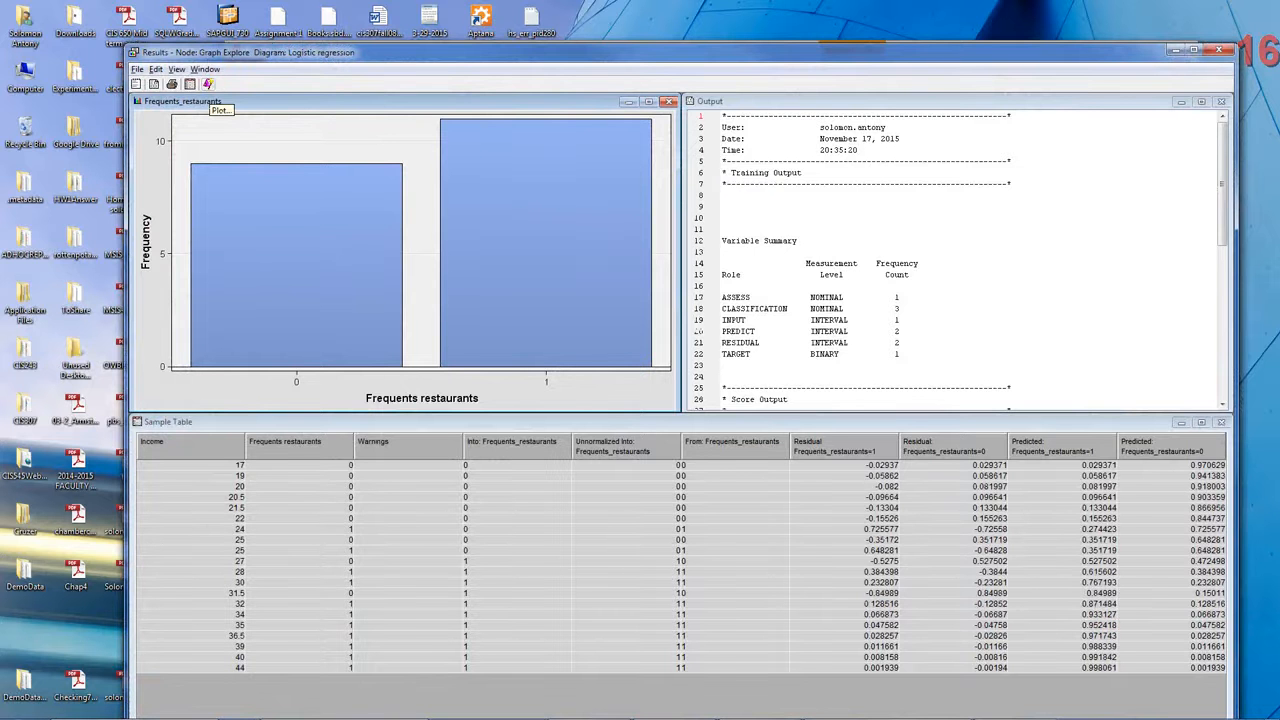
{"action": "left_click", "coordinate": [208, 84]}
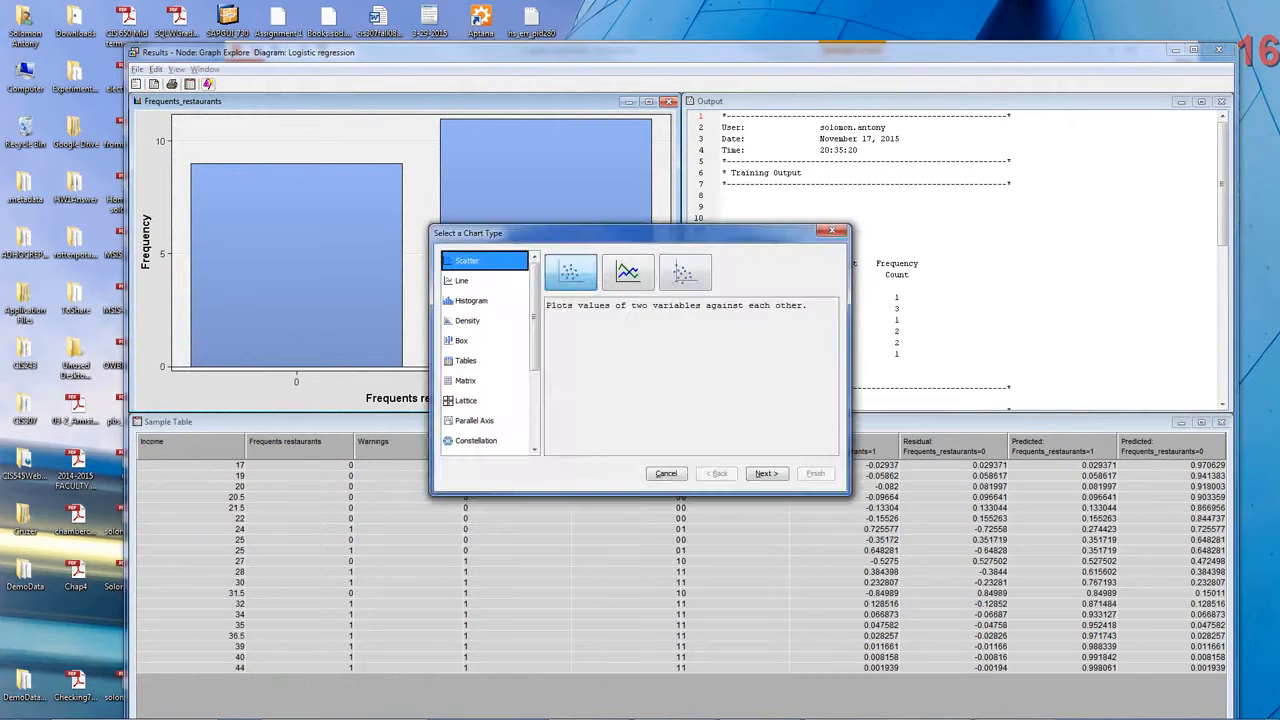
{"action": "left_click_drag", "start_coordinate": [632, 233], "coordinate": [628, 151]}
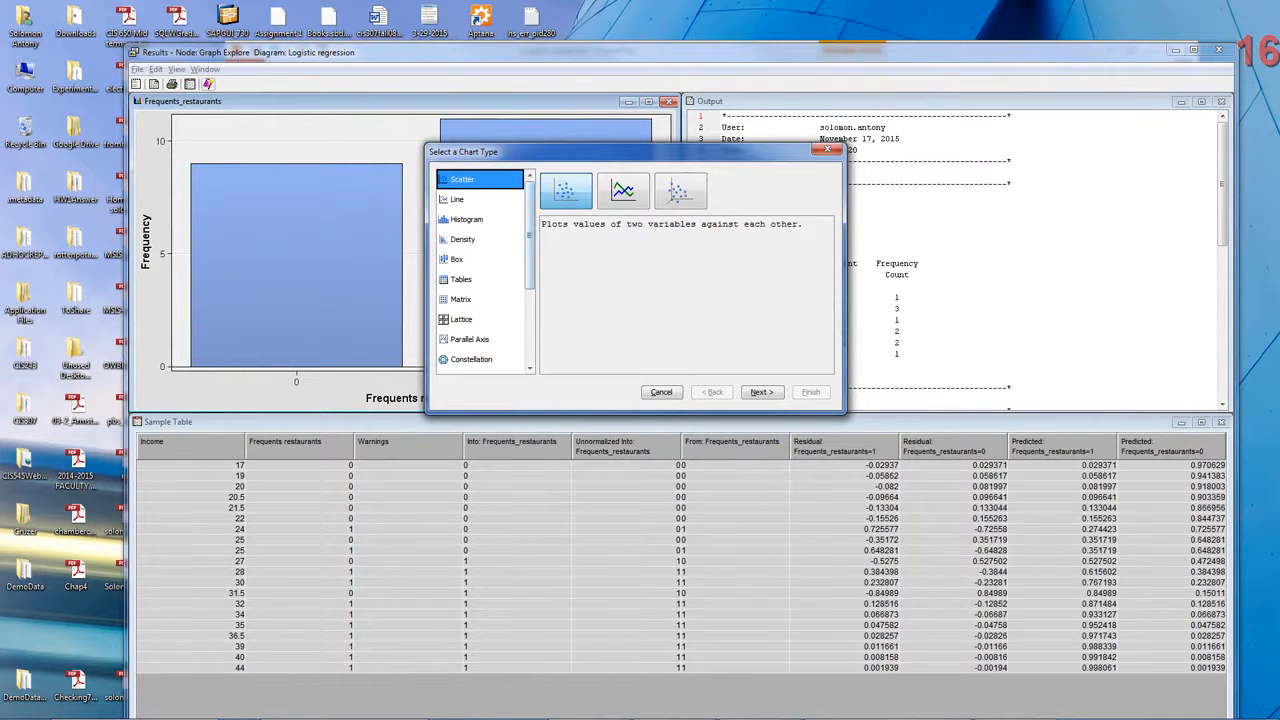
{"action": "left_click", "coordinate": [762, 392]}
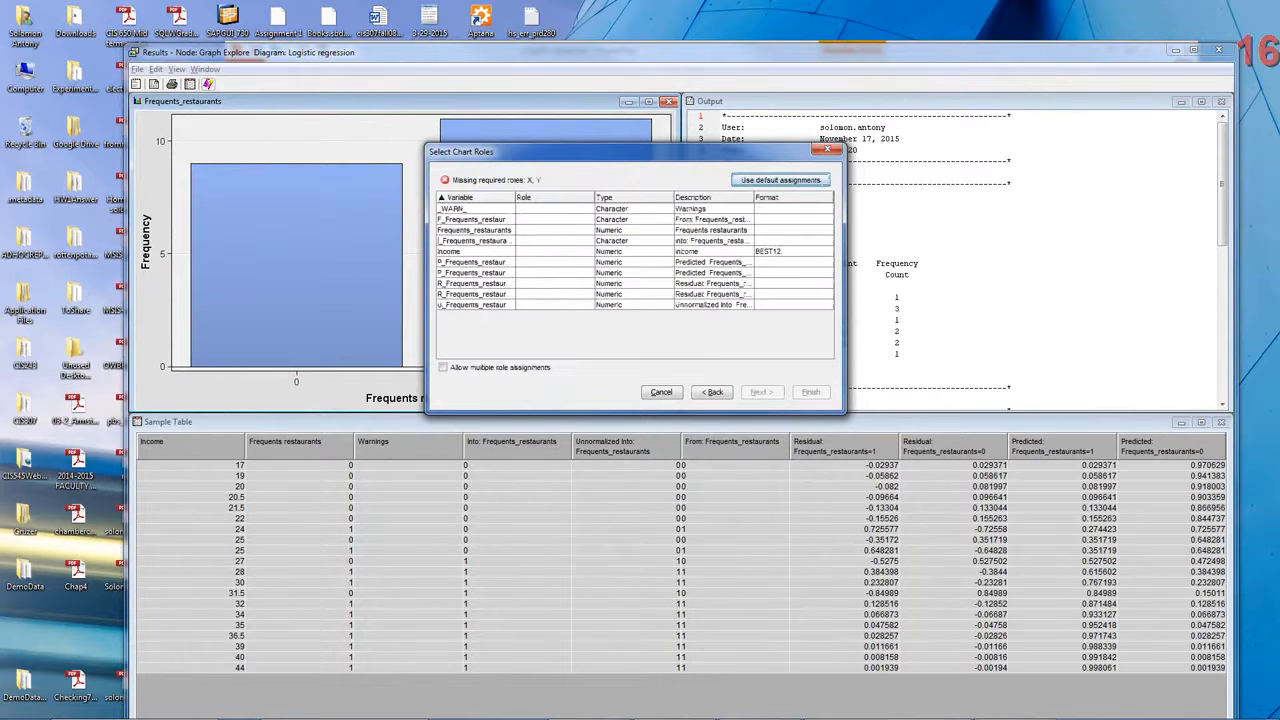
Assign the X role to Income and the Y role to Frequents_restaurants for the scatter plot.
{"action": "left_click", "coordinate": [554, 251]}
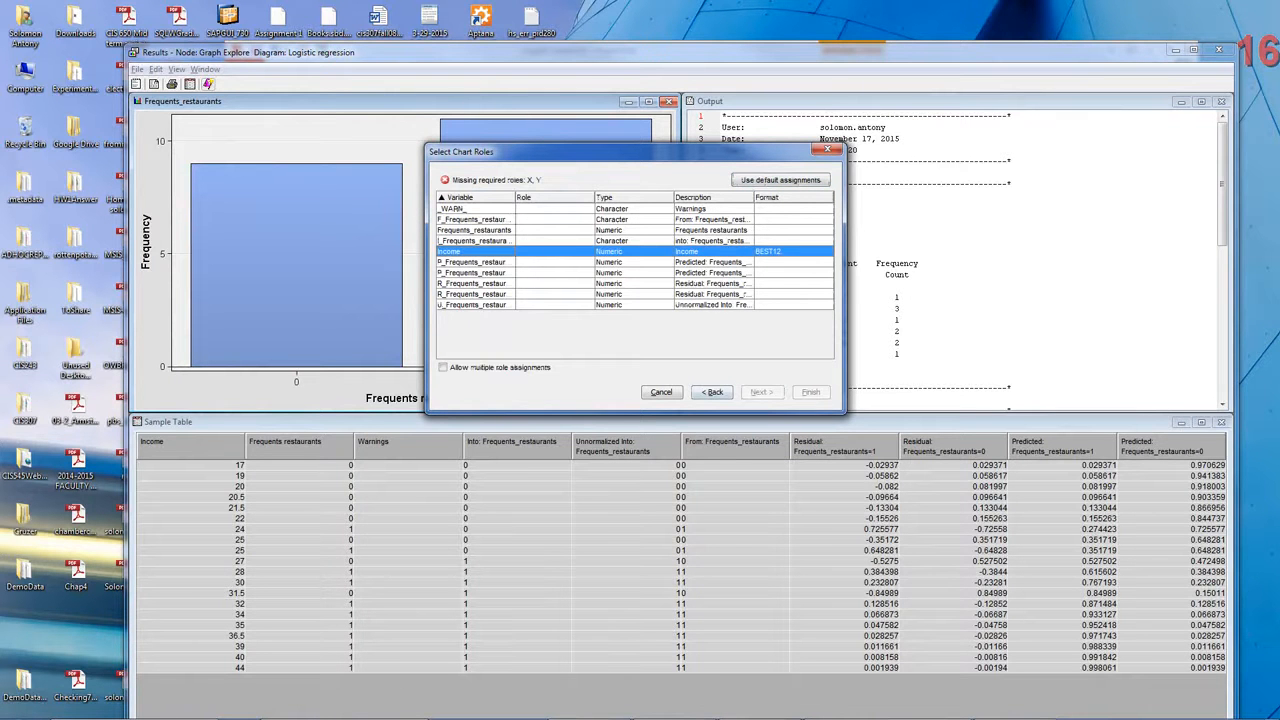
{"action": "left_click", "coordinate": [554, 251]}
{"action": "left_click", "coordinate": [521, 274]}
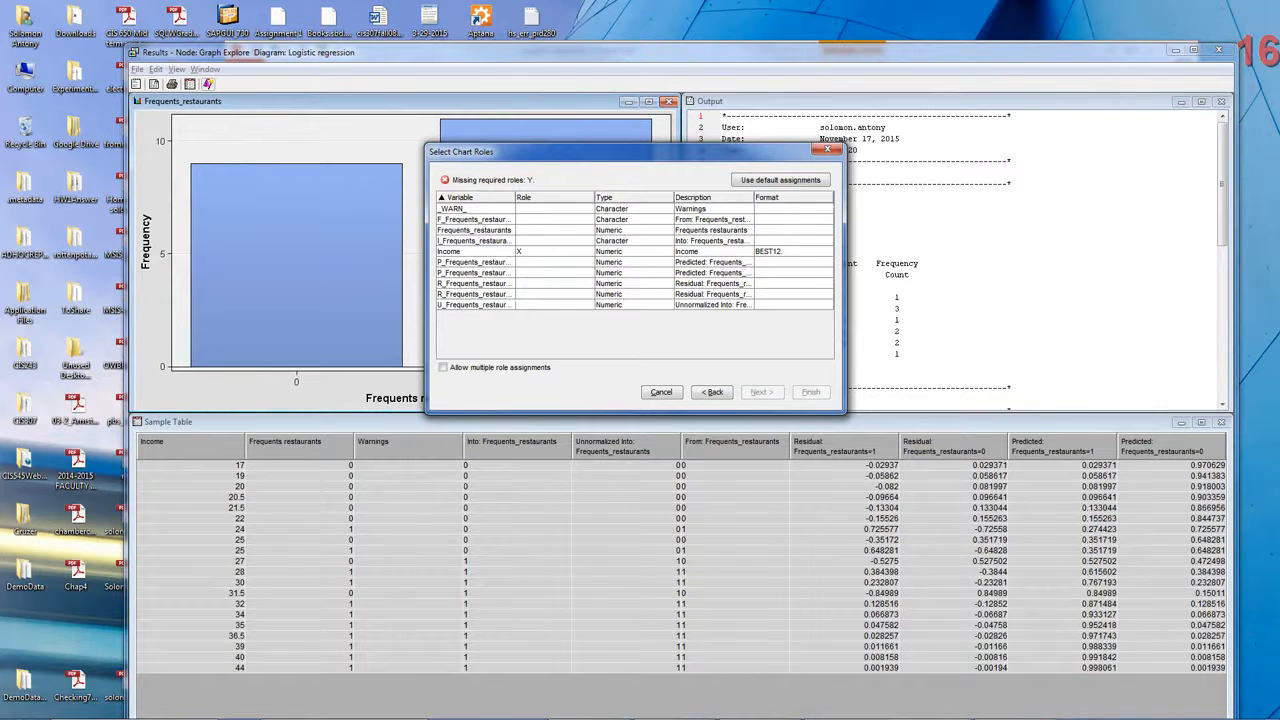
{"action": "left_click_drag", "start_coordinate": [515, 197], "coordinate": [544, 197]}
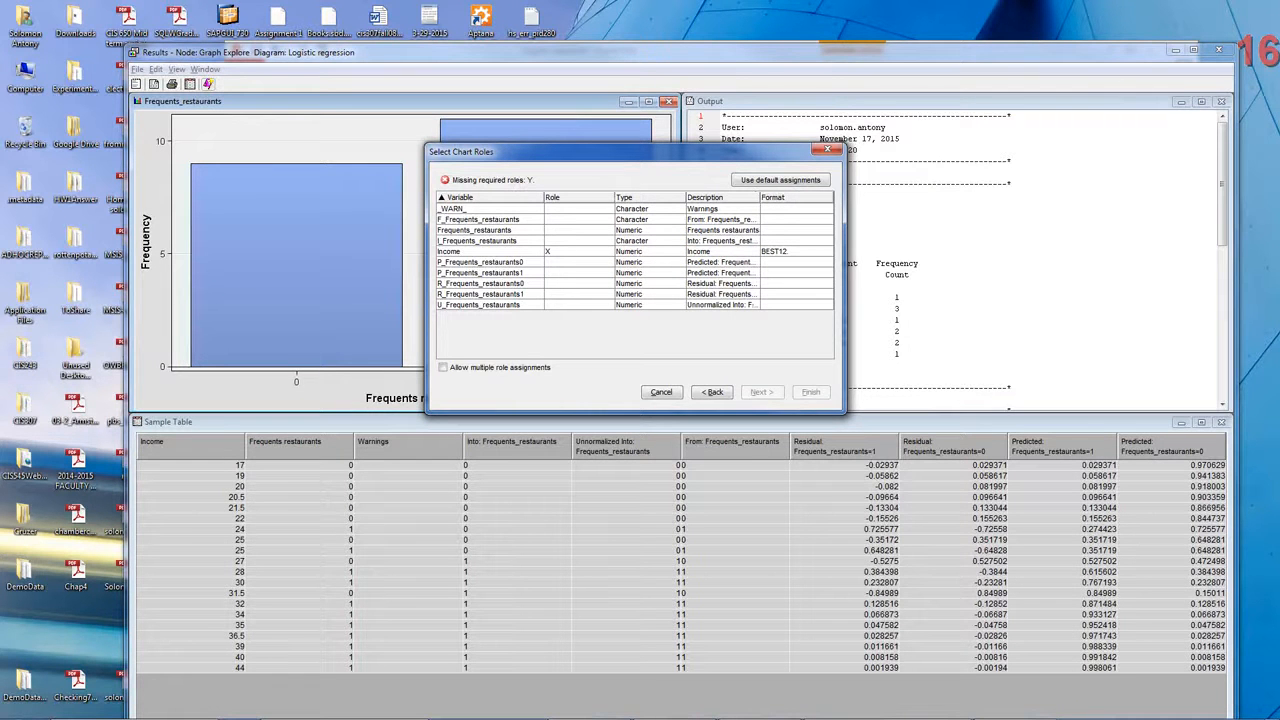
{"action": "left_click", "coordinate": [579, 230]}
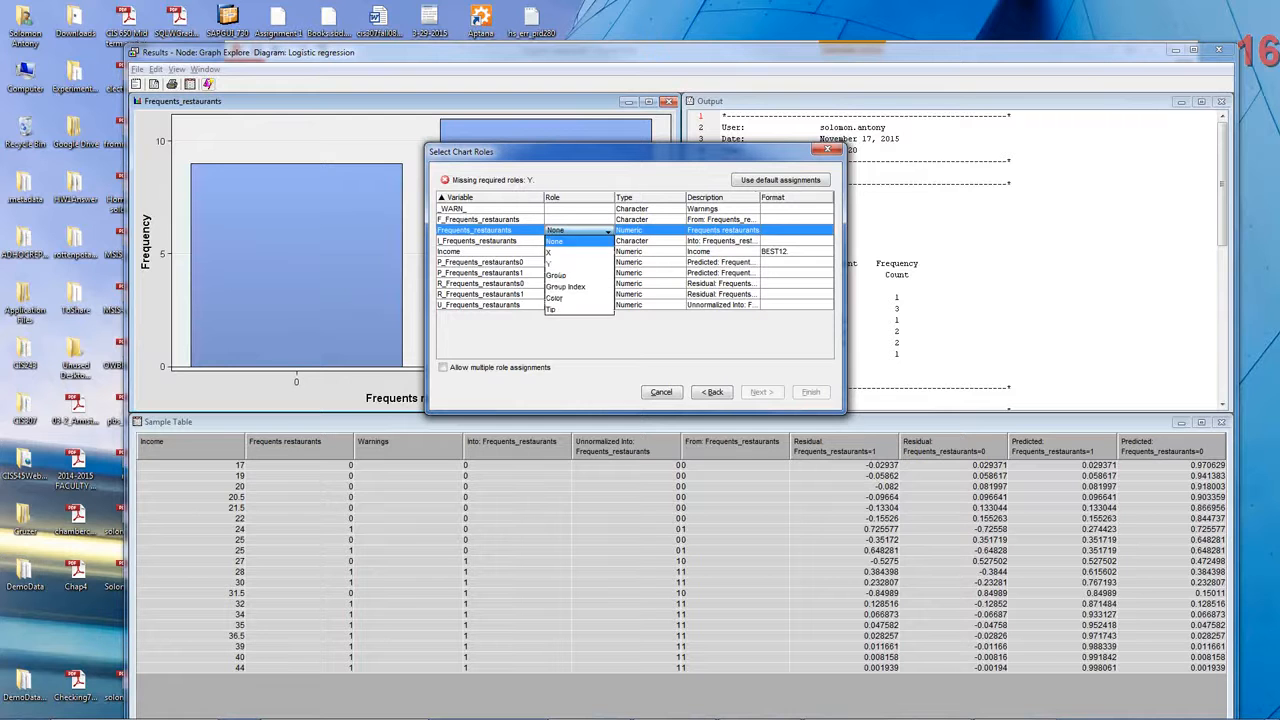
{"action": "left_click", "coordinate": [549, 263]}
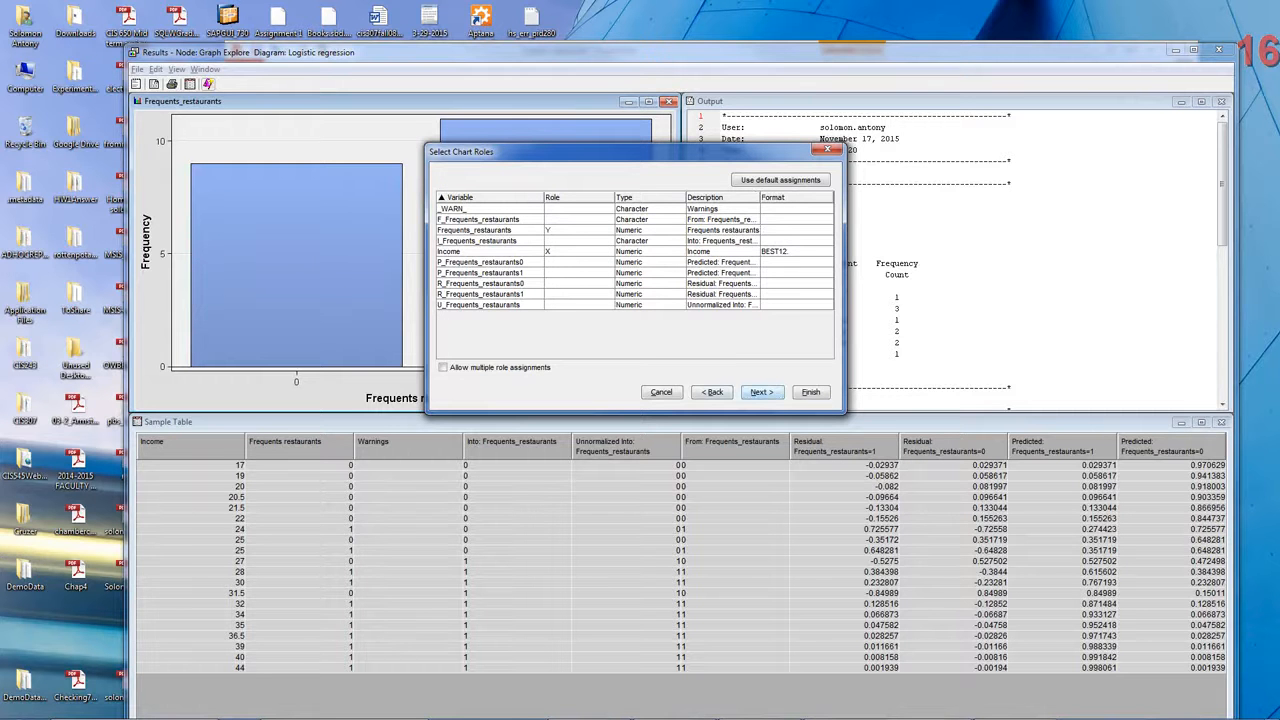
Finish the scatter plot without titles or axis labels and move its window over the Output pane.
{"action": "left_click", "coordinate": [762, 392]}
{"action": "left_click", "coordinate": [762, 392]}
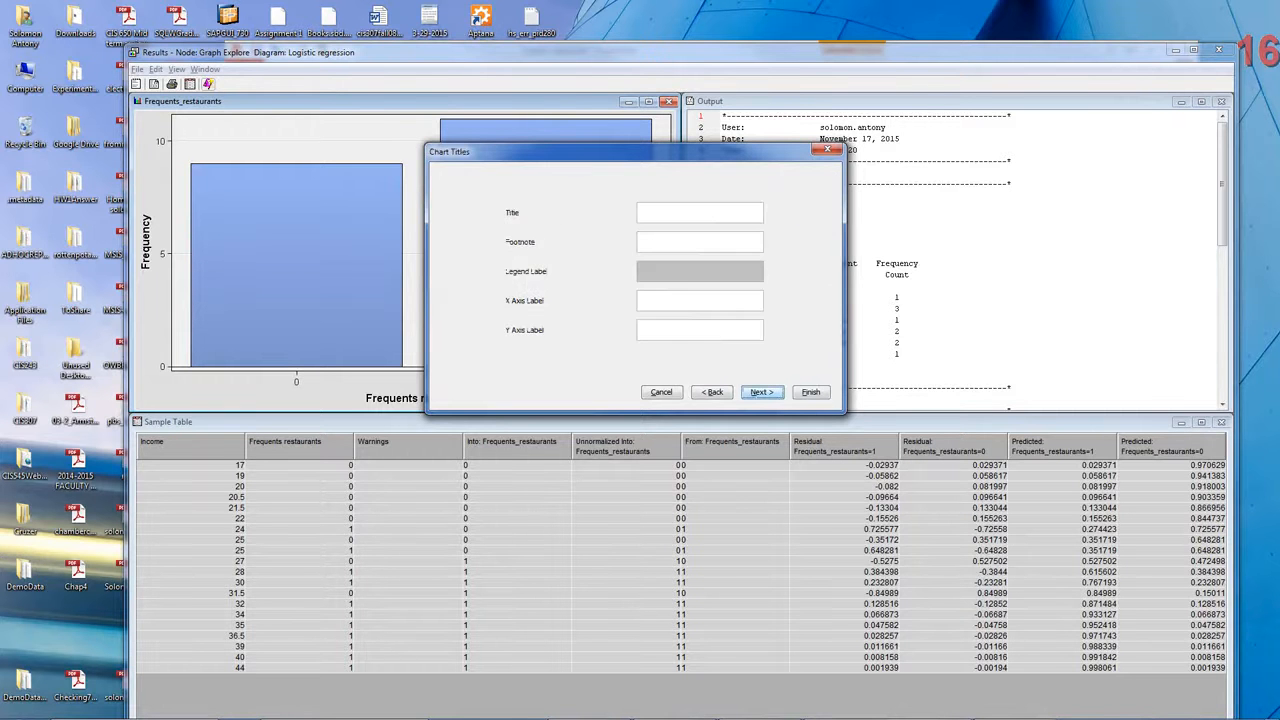
{"action": "left_click", "coordinate": [810, 392]}
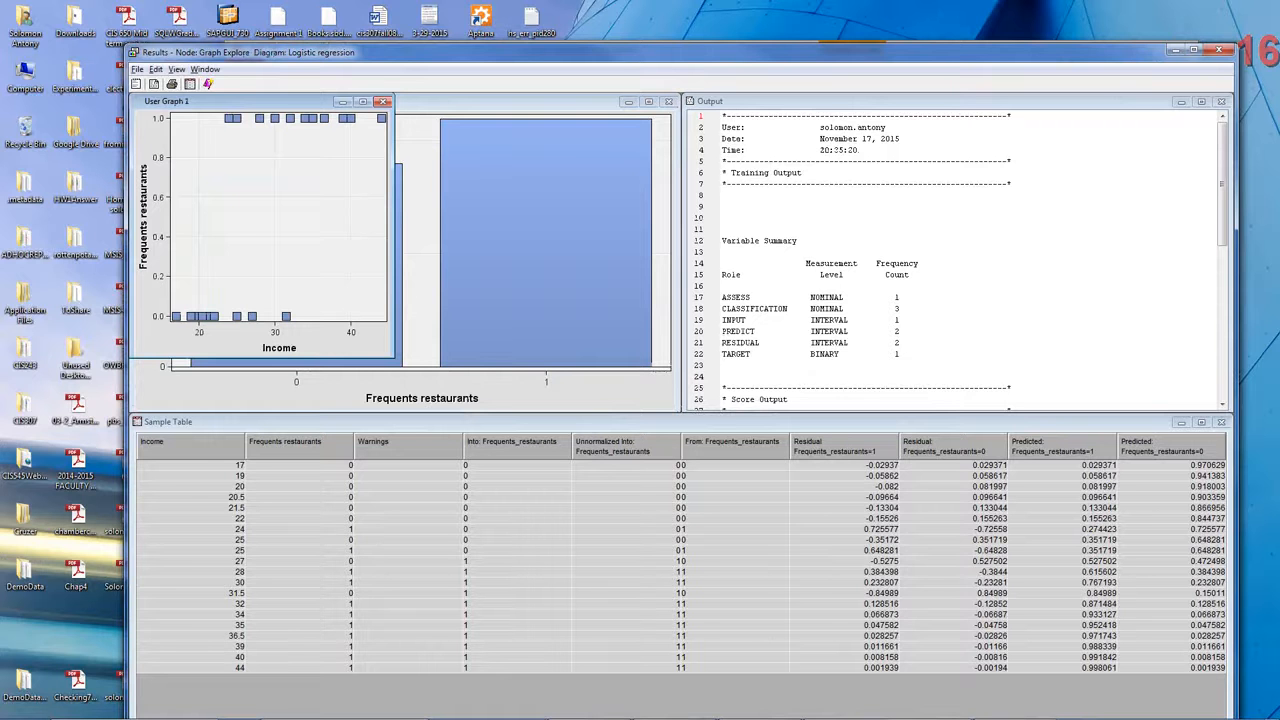
{"action": "left_click_drag", "start_coordinate": [250, 101], "coordinate": [912, 131]}
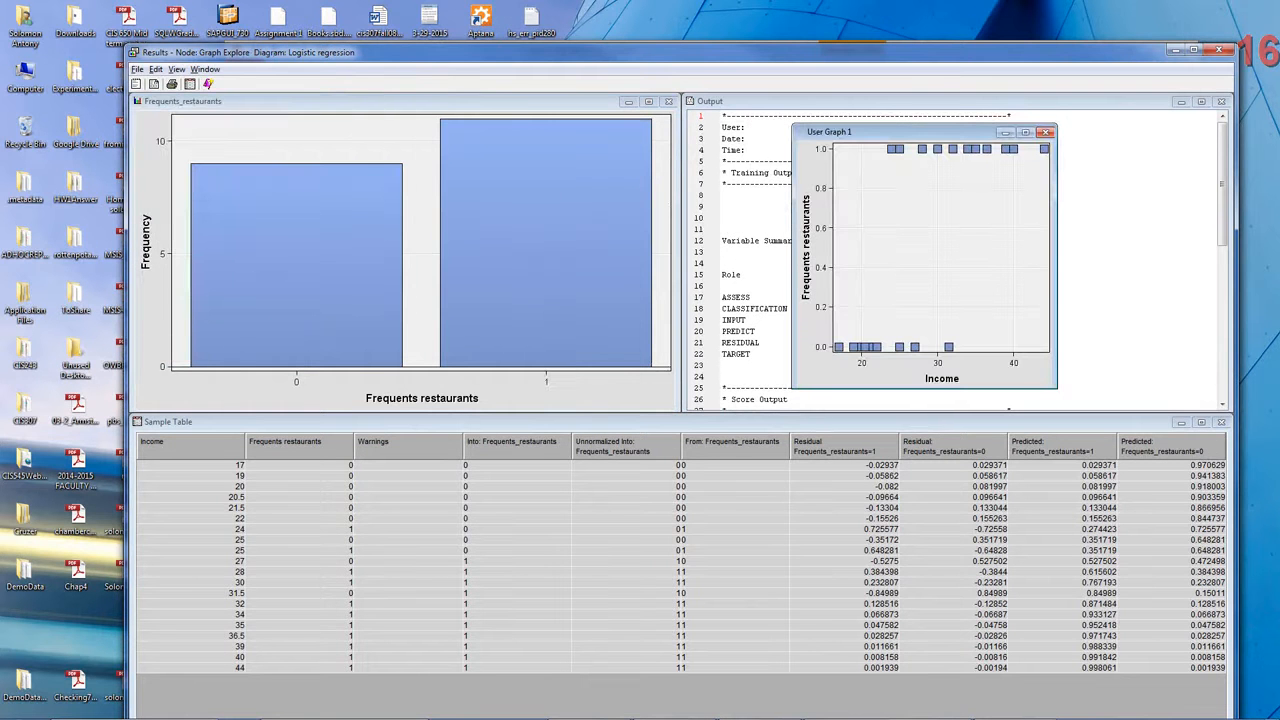
Start a second plot of the basic Scatter type and proceed to its chart roles.
{"action": "mouse_move", "coordinate": [444, 138]}
{"action": "left_click", "coordinate": [208, 84]}
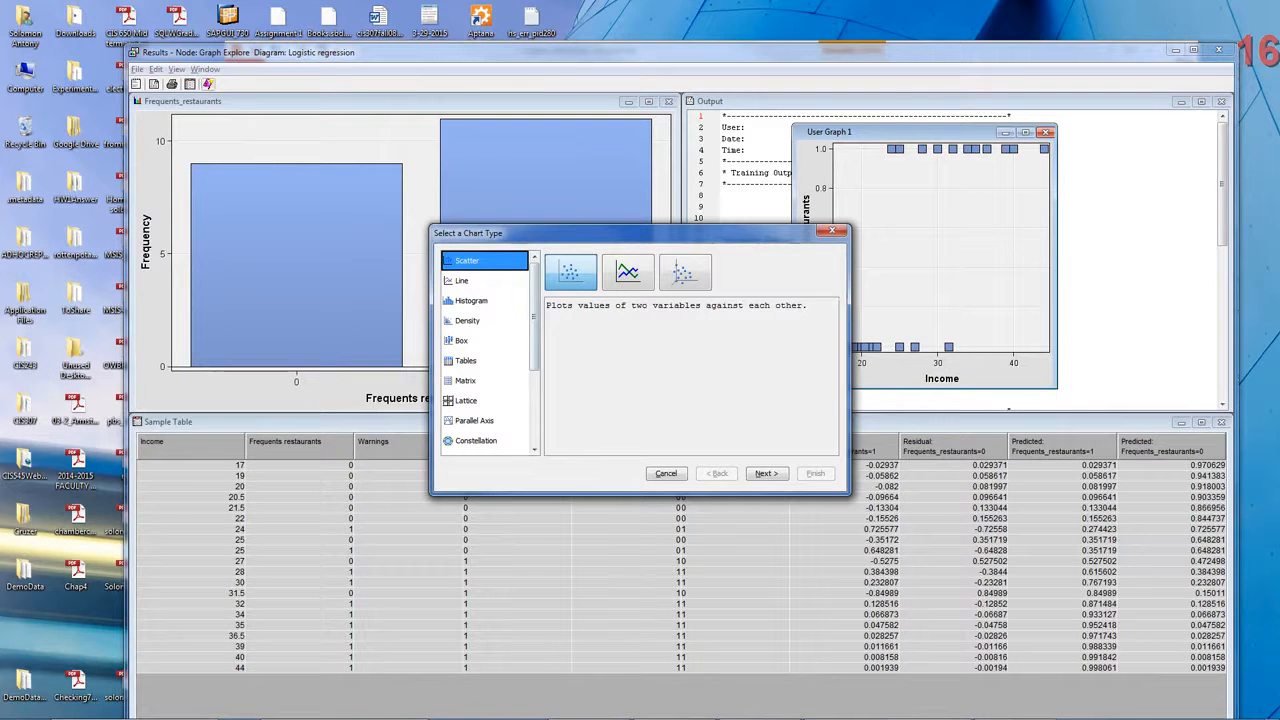
{"action": "left_click_drag", "start_coordinate": [560, 233], "coordinate": [400, 186]}
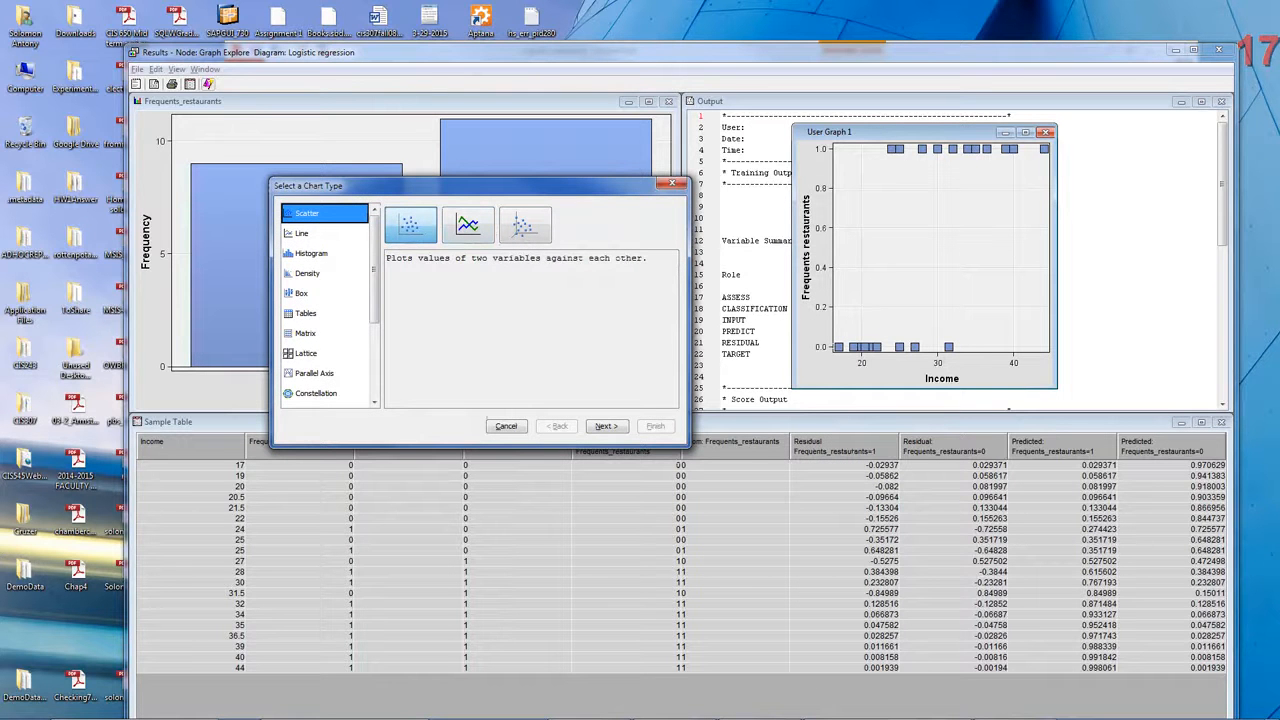
{"action": "left_click", "coordinate": [410, 225]}
{"action": "left_click", "coordinate": [605, 426]}
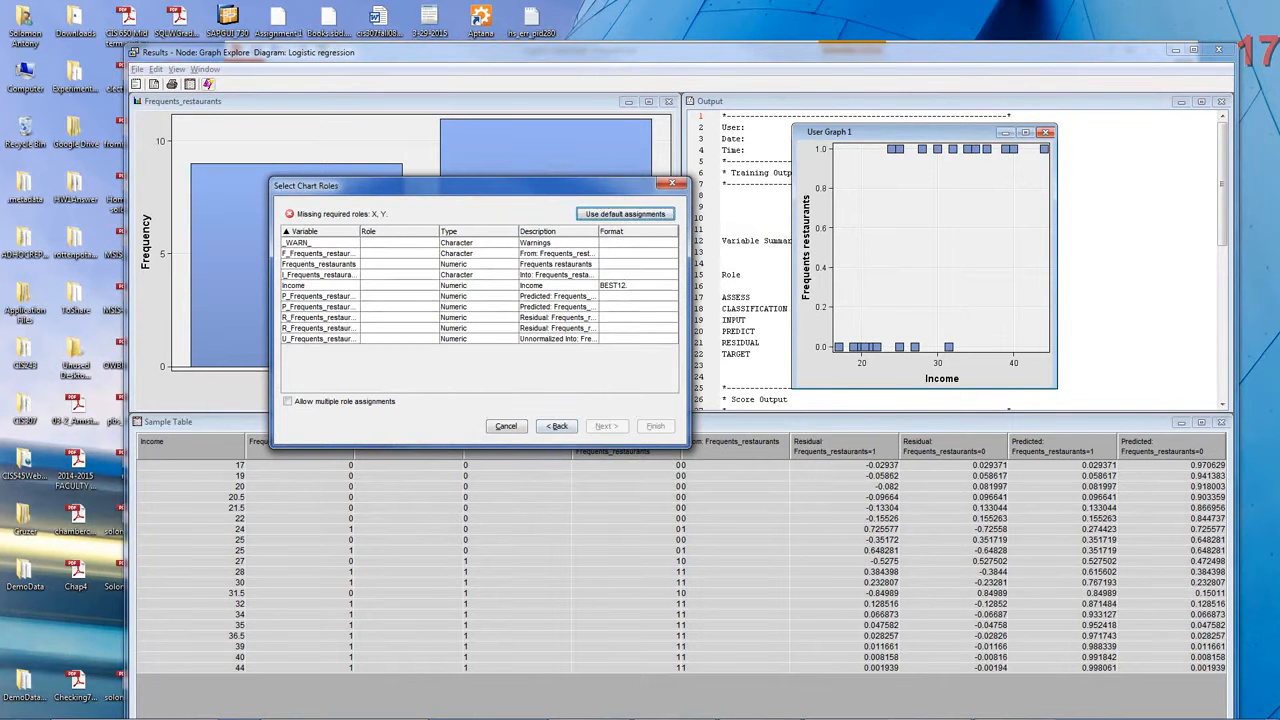
Widen the Variable column, then assign the Y role to P_Frequents_restaurants1 and the X role to Income.
{"action": "left_click", "coordinate": [399, 296]}
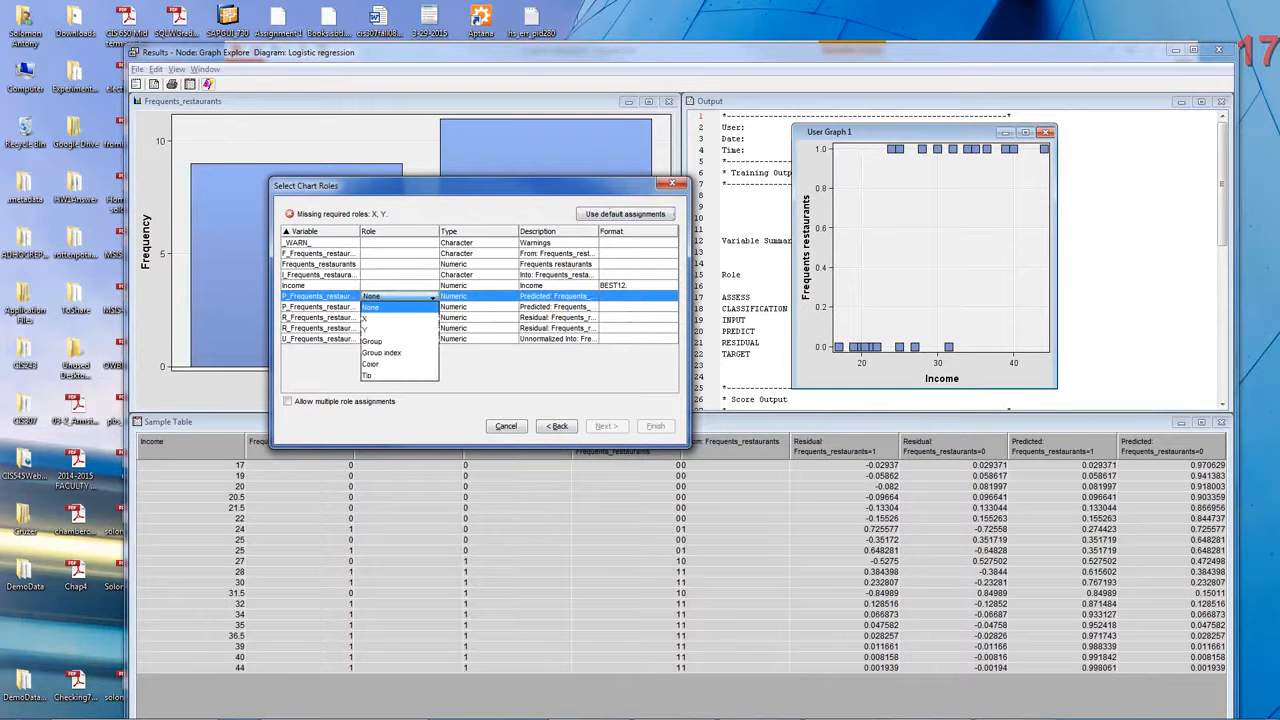
{"action": "left_click", "coordinate": [360, 231]}
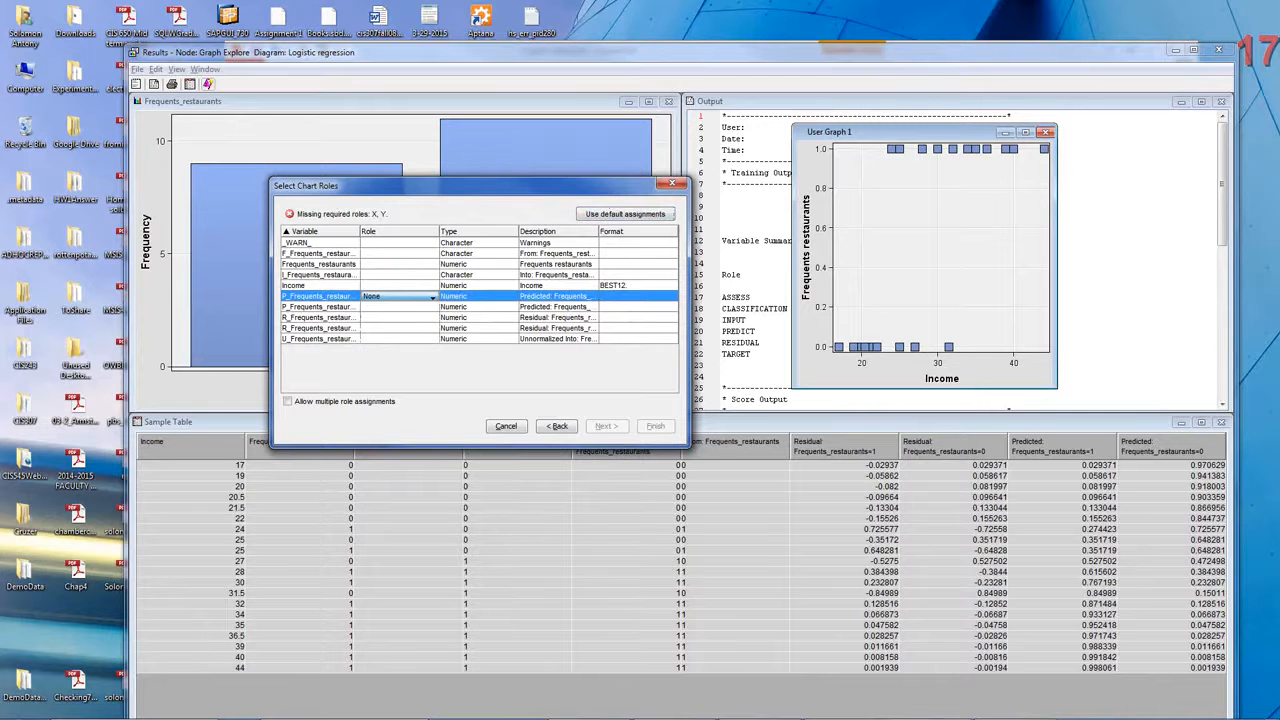
{"action": "left_click_drag", "start_coordinate": [360, 231], "coordinate": [395, 231]}
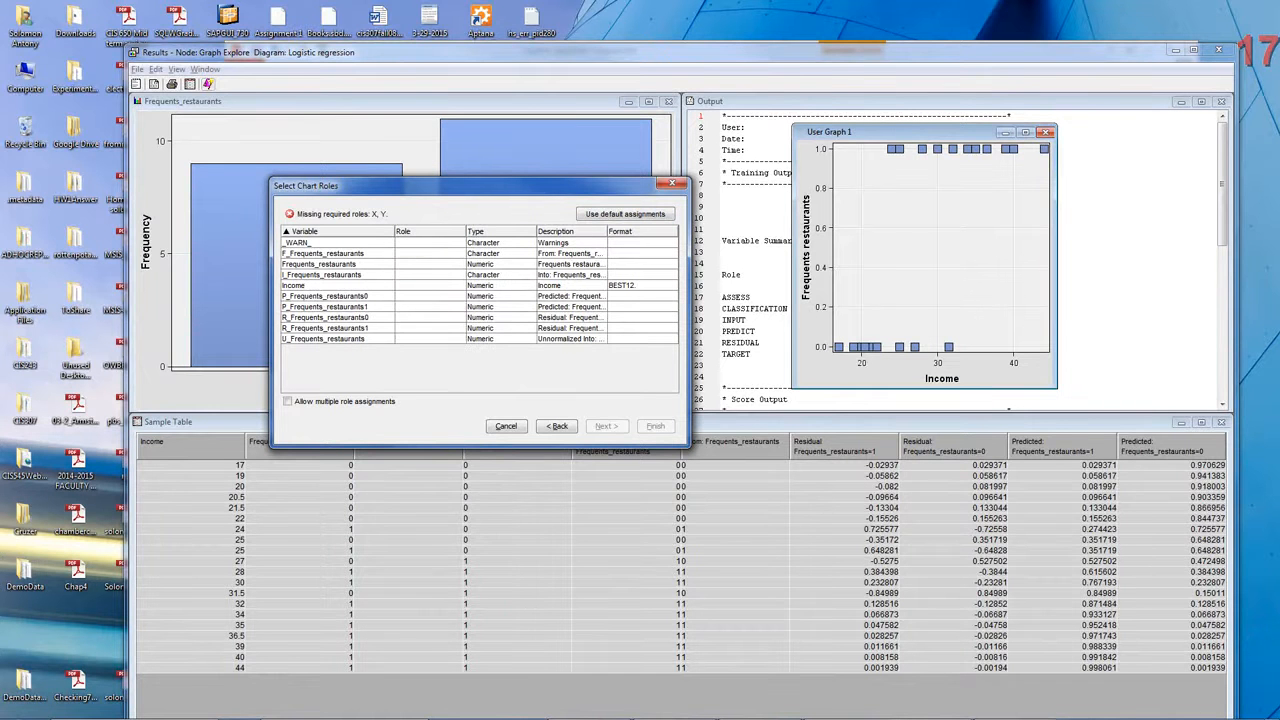
{"action": "left_click", "coordinate": [428, 306]}
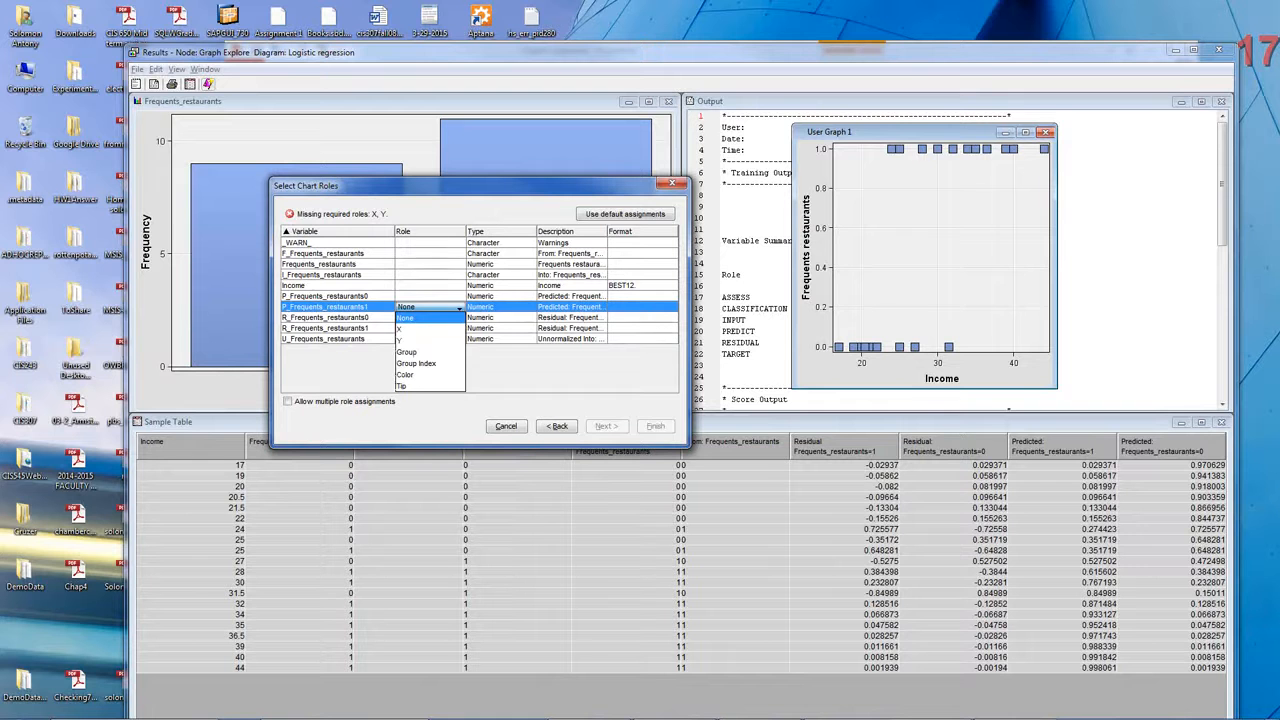
{"action": "left_click", "coordinate": [402, 341]}
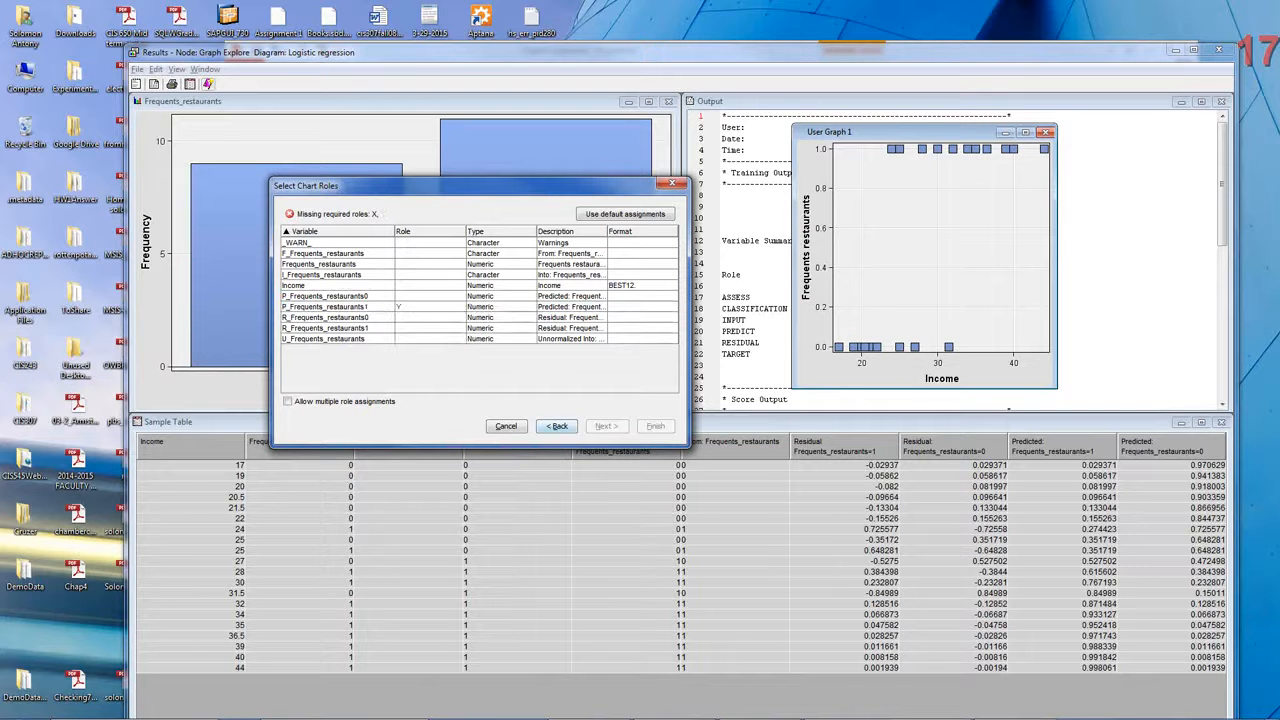
{"action": "left_click", "coordinate": [430, 286]}
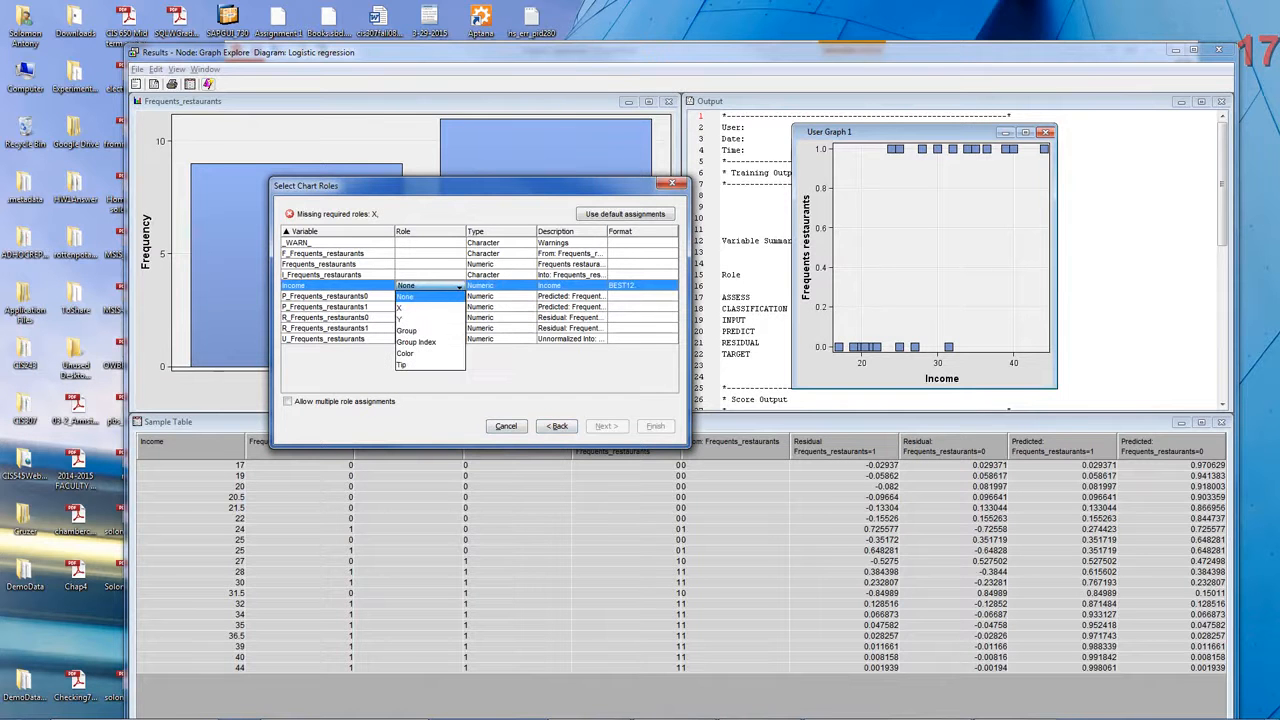
{"action": "left_click", "coordinate": [401, 307]}
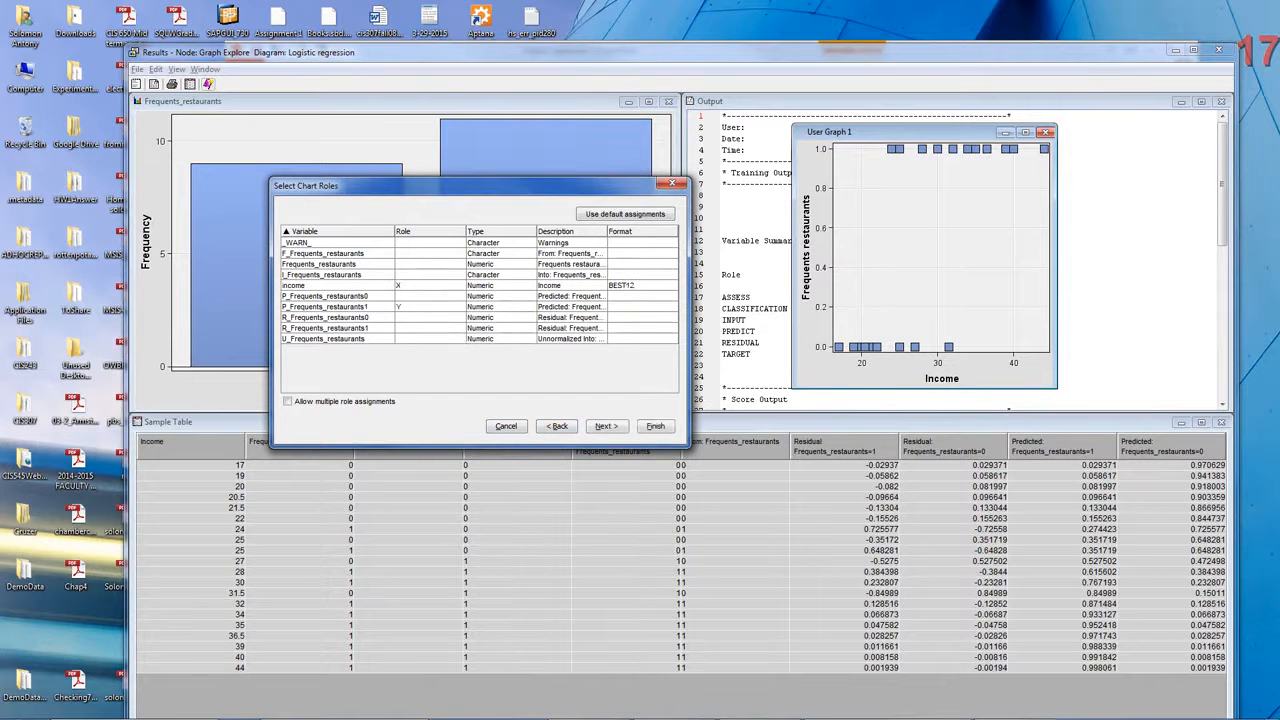
Finish the predicted-value scatter plot without a data filter, titles or axis labels, and move its window beside User Graph 1.
{"action": "left_click", "coordinate": [607, 426]}
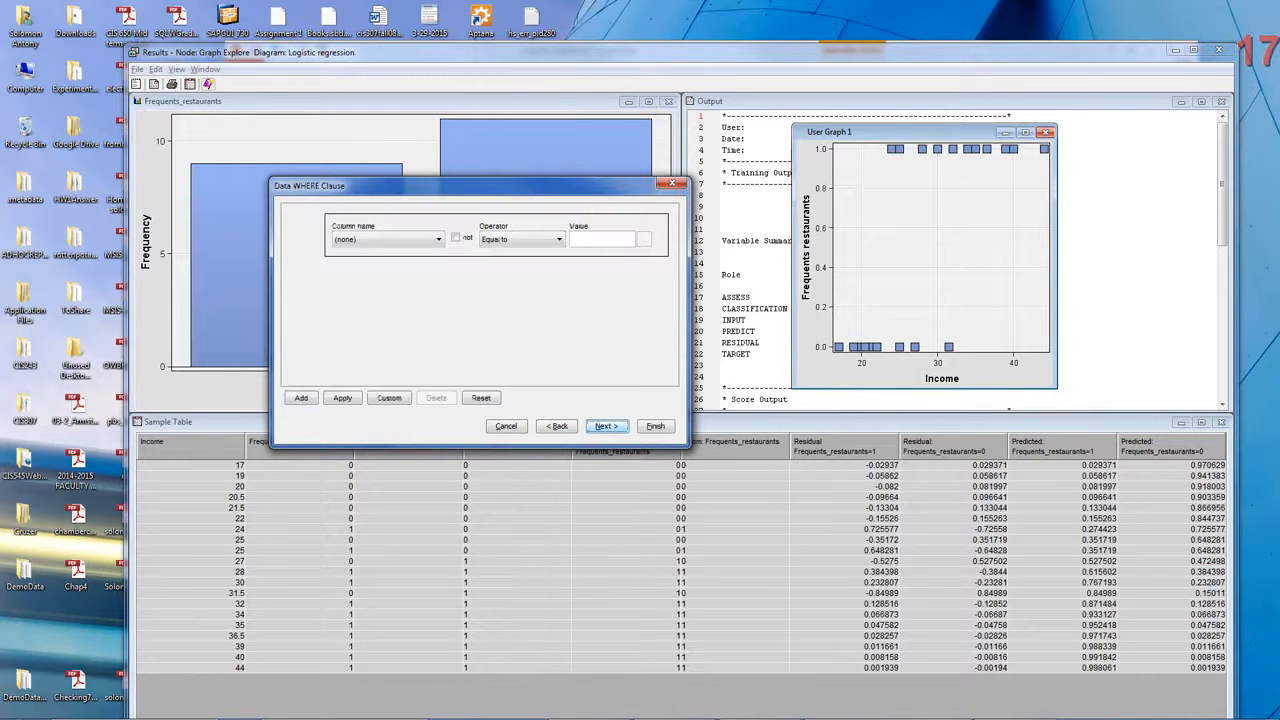
{"action": "left_click", "coordinate": [607, 426]}
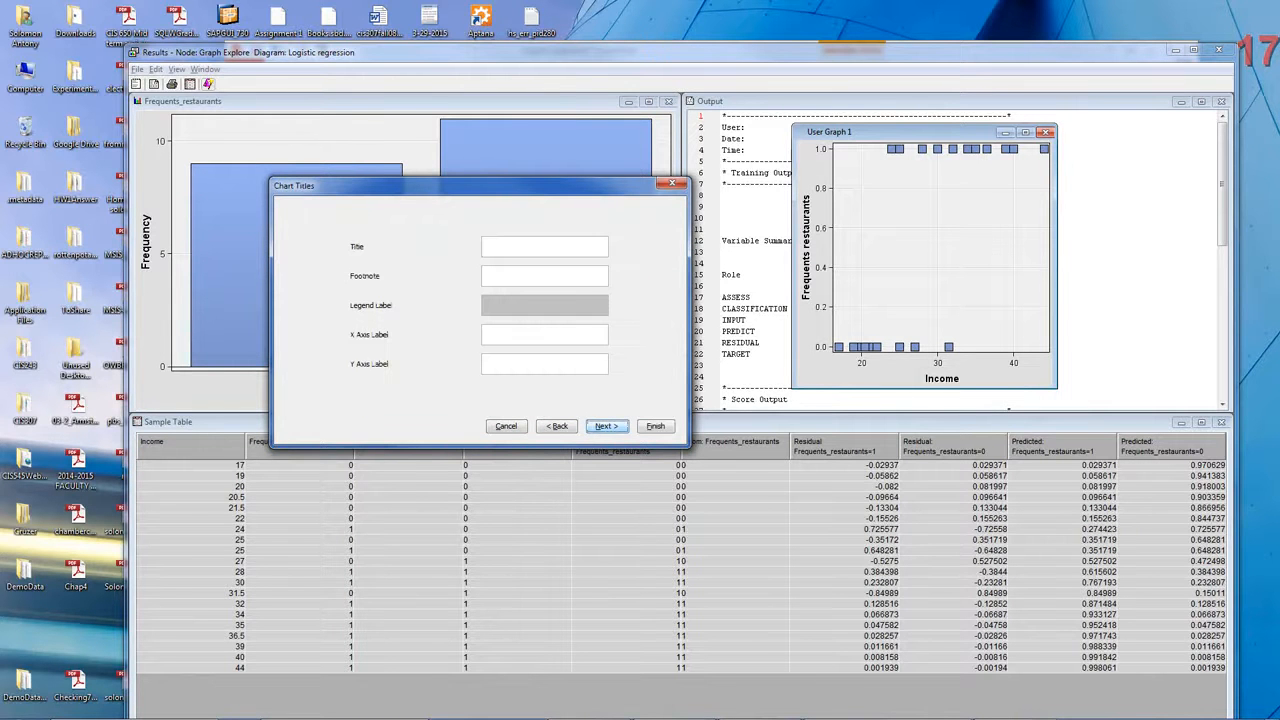
{"action": "left_click", "coordinate": [607, 426]}
{"action": "left_click", "coordinate": [655, 426]}
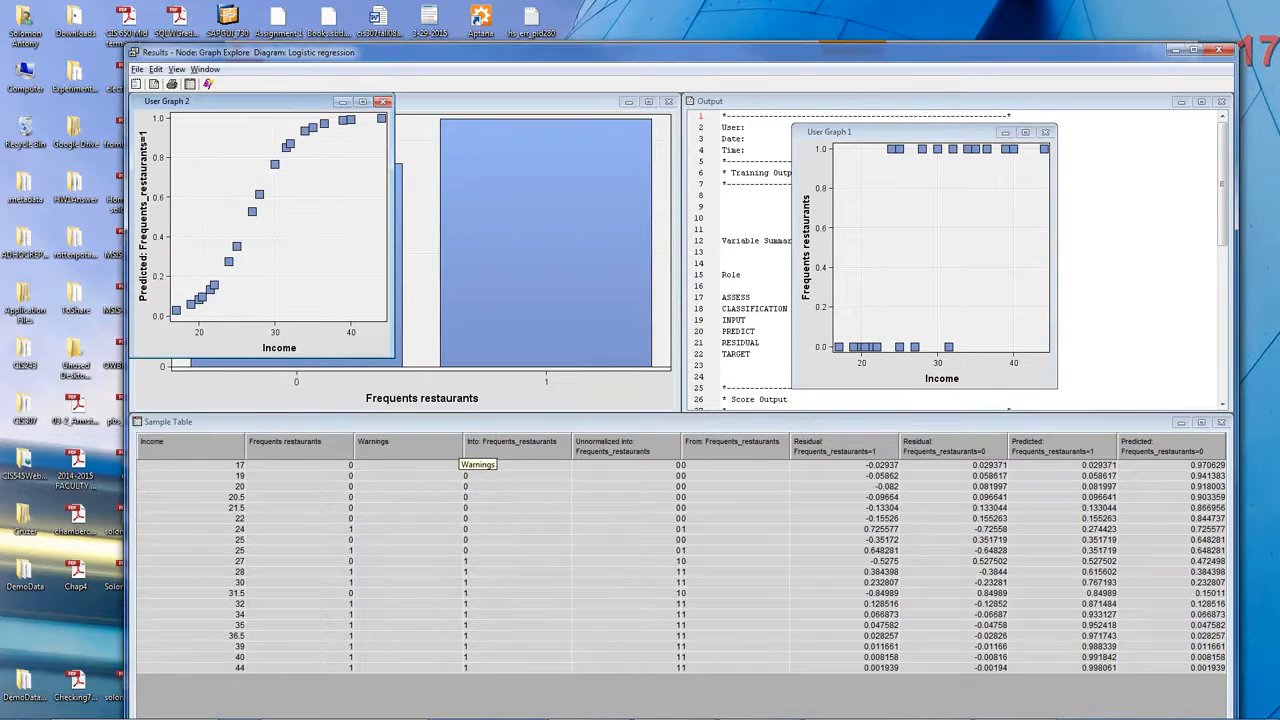
{"action": "left_click_drag", "start_coordinate": [250, 101], "coordinate": [505, 140]}
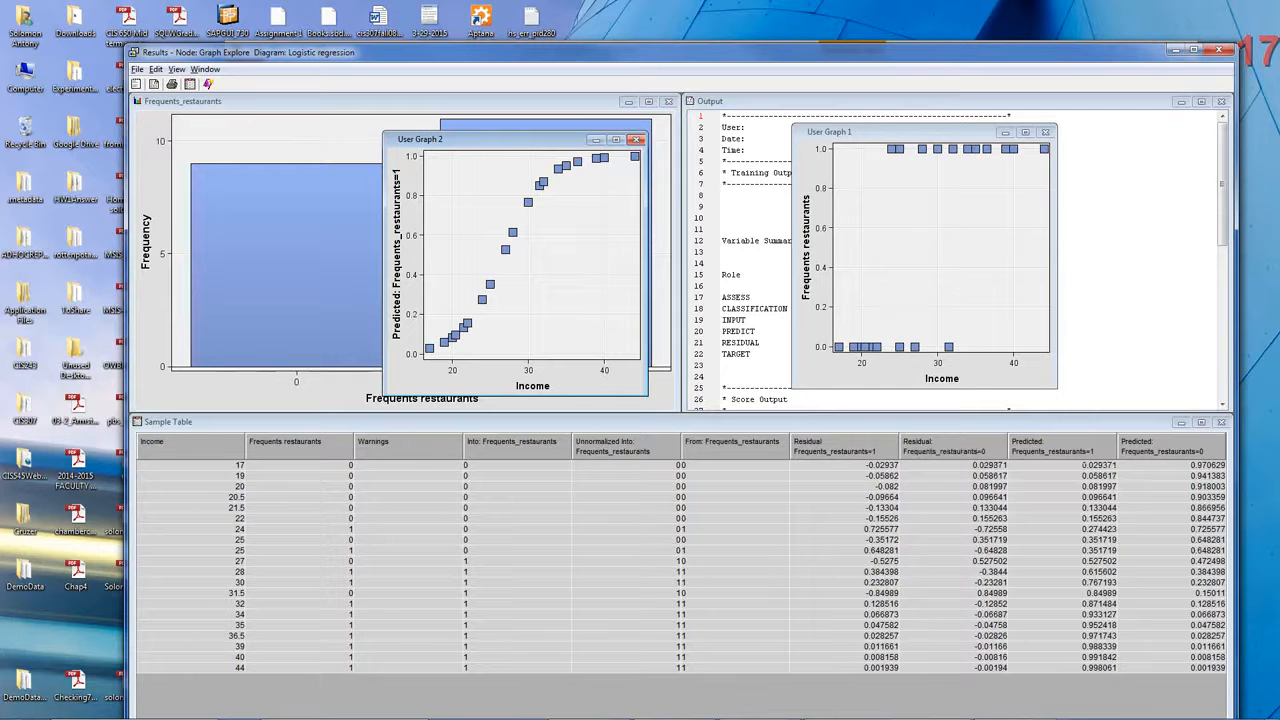
Select individual Sample Table rows across low, middle and high incomes to examine their matching points in both scatter plots.
{"action": "left_click", "coordinate": [190, 497]}
{"action": "left_click", "coordinate": [190, 518]}
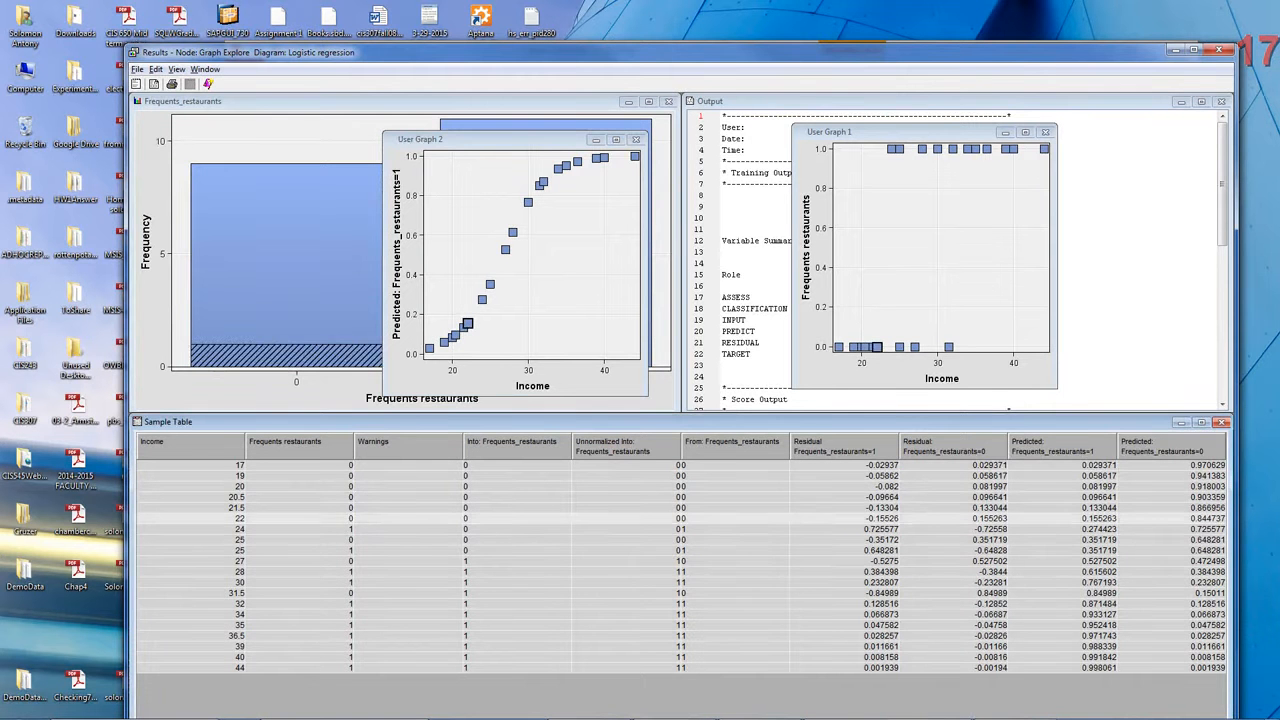
{"action": "left_click", "coordinate": [190, 572]}
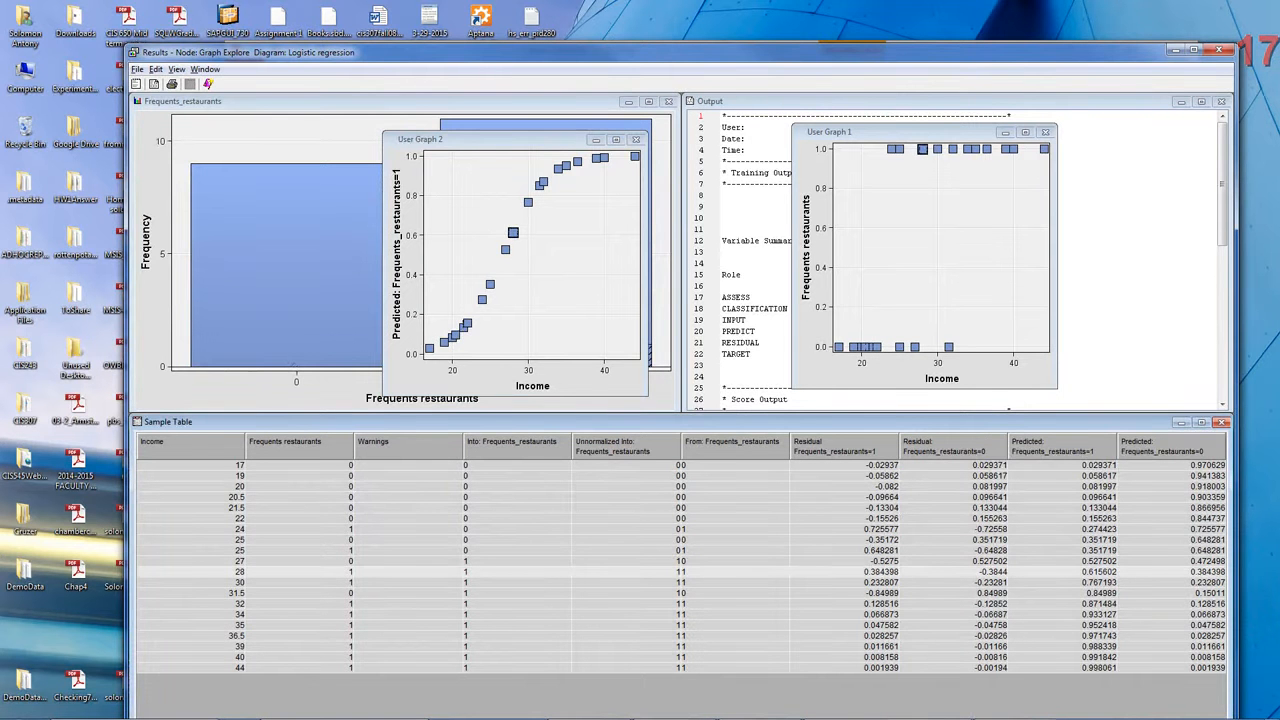
{"action": "left_click", "coordinate": [190, 540]}
{"action": "left_click", "coordinate": [190, 518]}
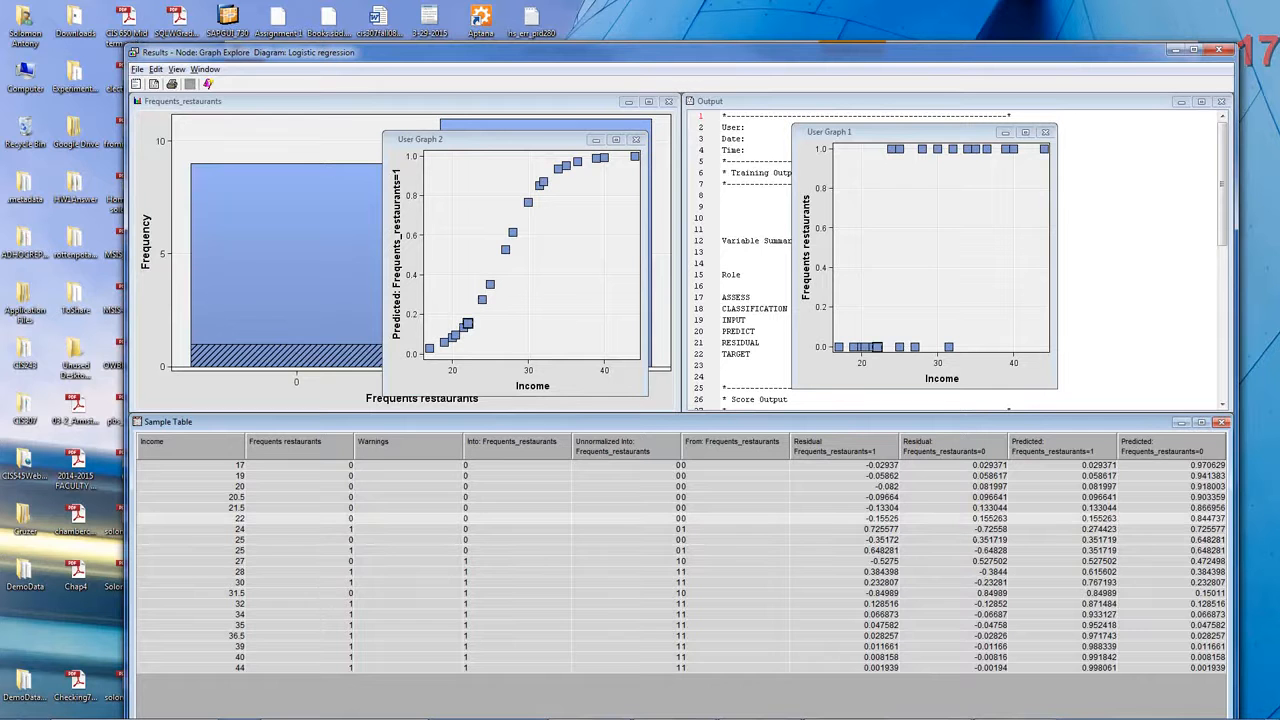
{"action": "left_click", "coordinate": [190, 497]}
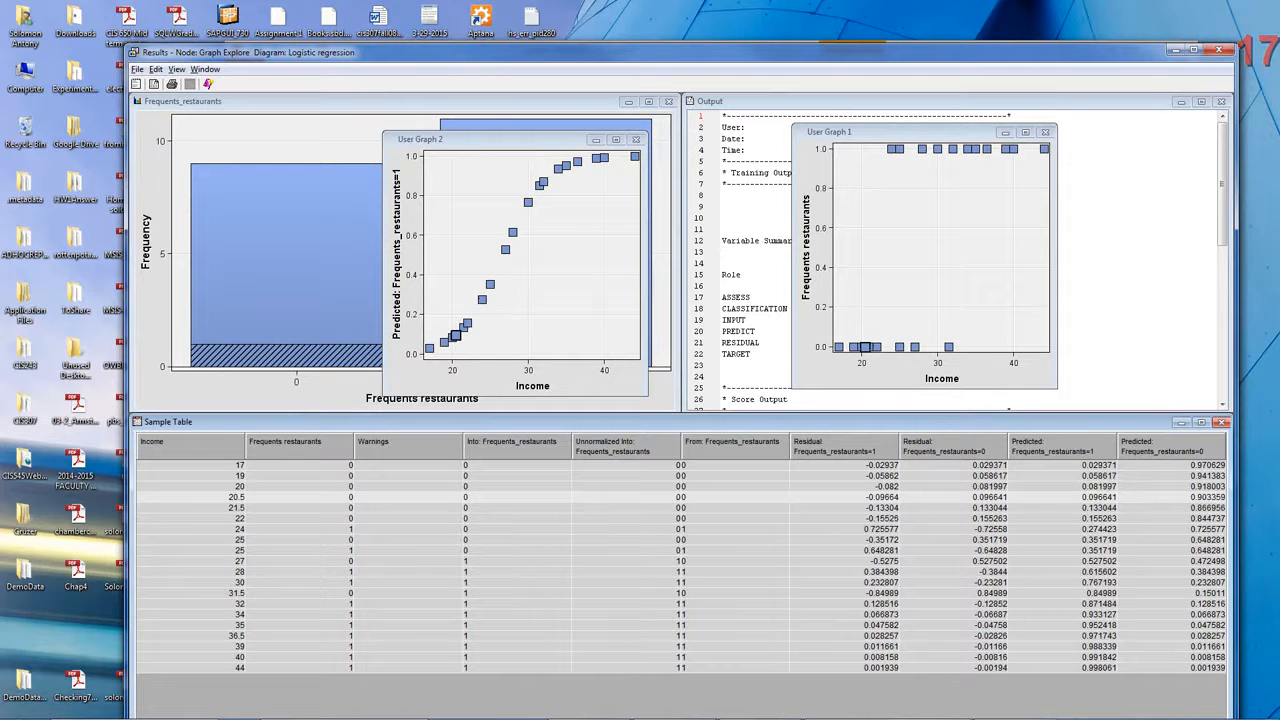
{"action": "left_click", "coordinate": [300, 593]}
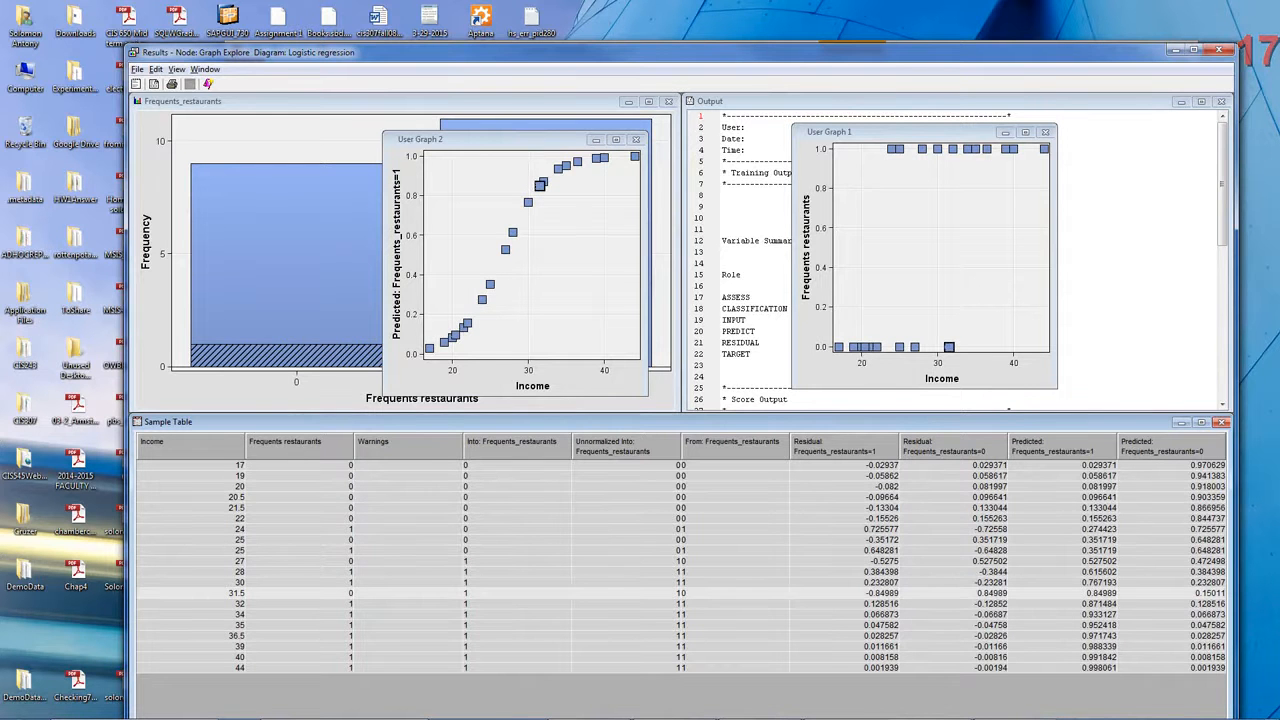
{"action": "left_click", "coordinate": [300, 540]}
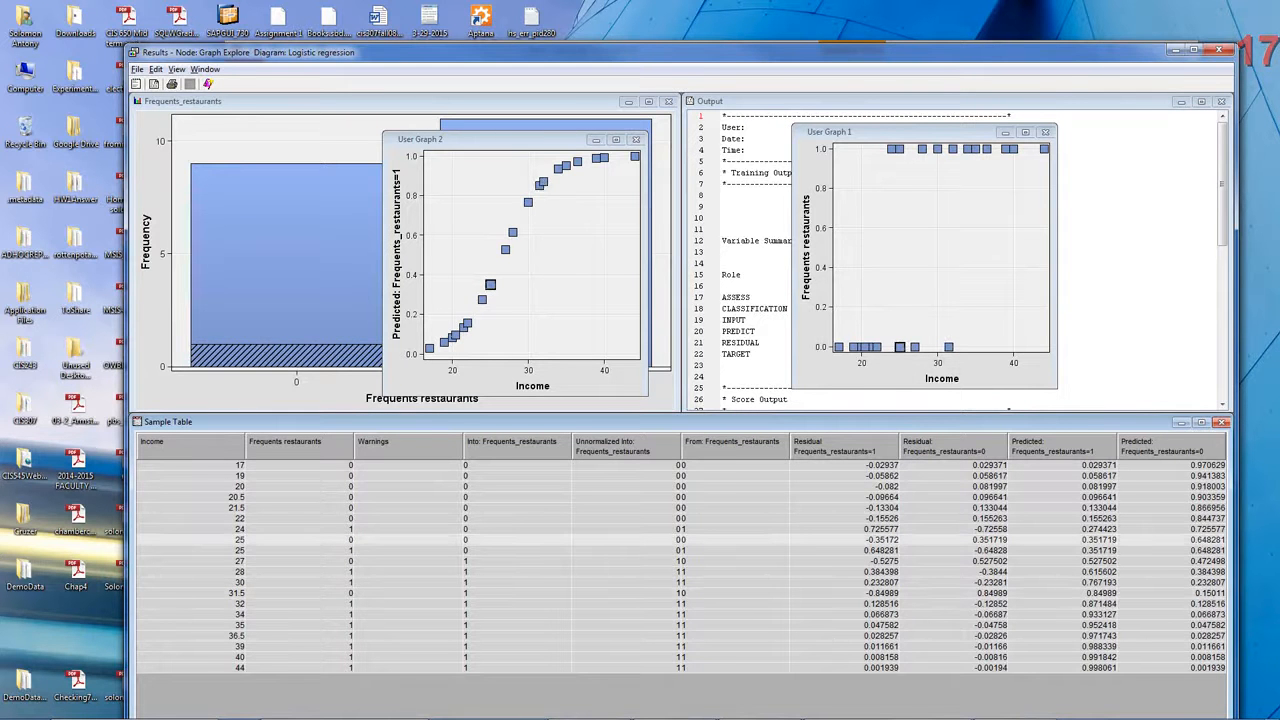
{"action": "left_click", "coordinate": [300, 508]}
{"action": "left_click", "coordinate": [300, 497]}
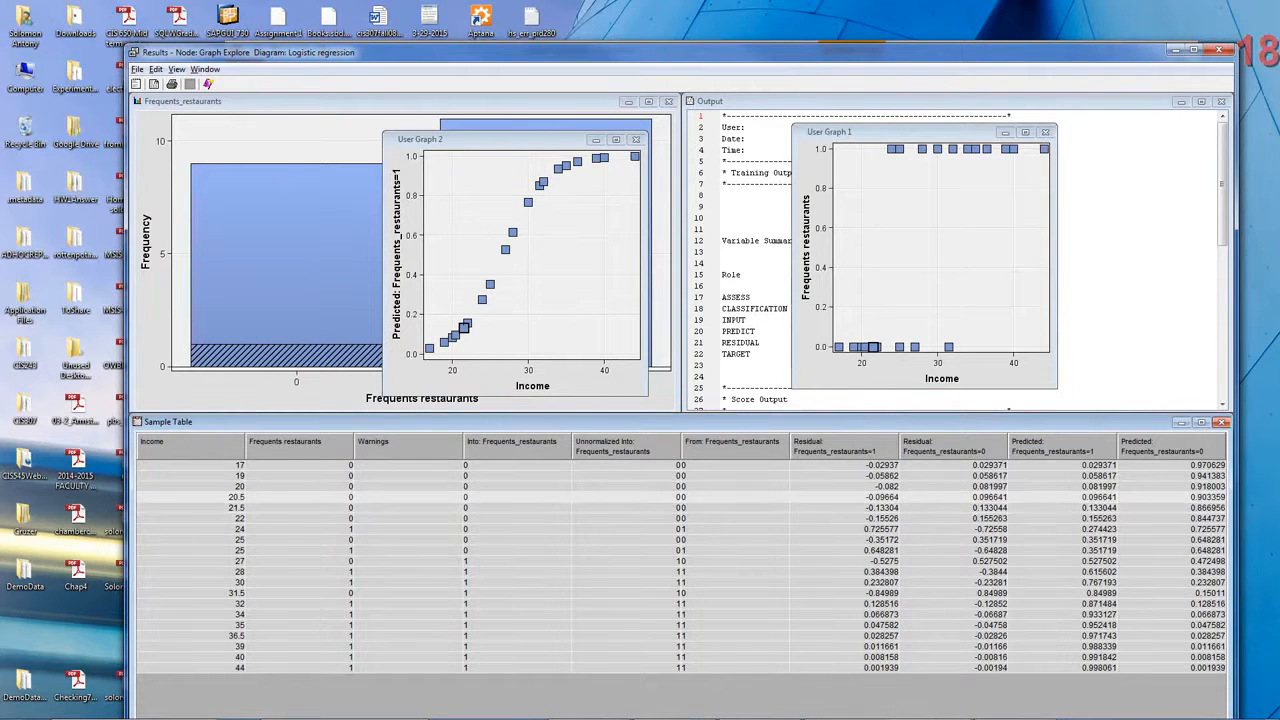
{"action": "left_click", "coordinate": [300, 636]}
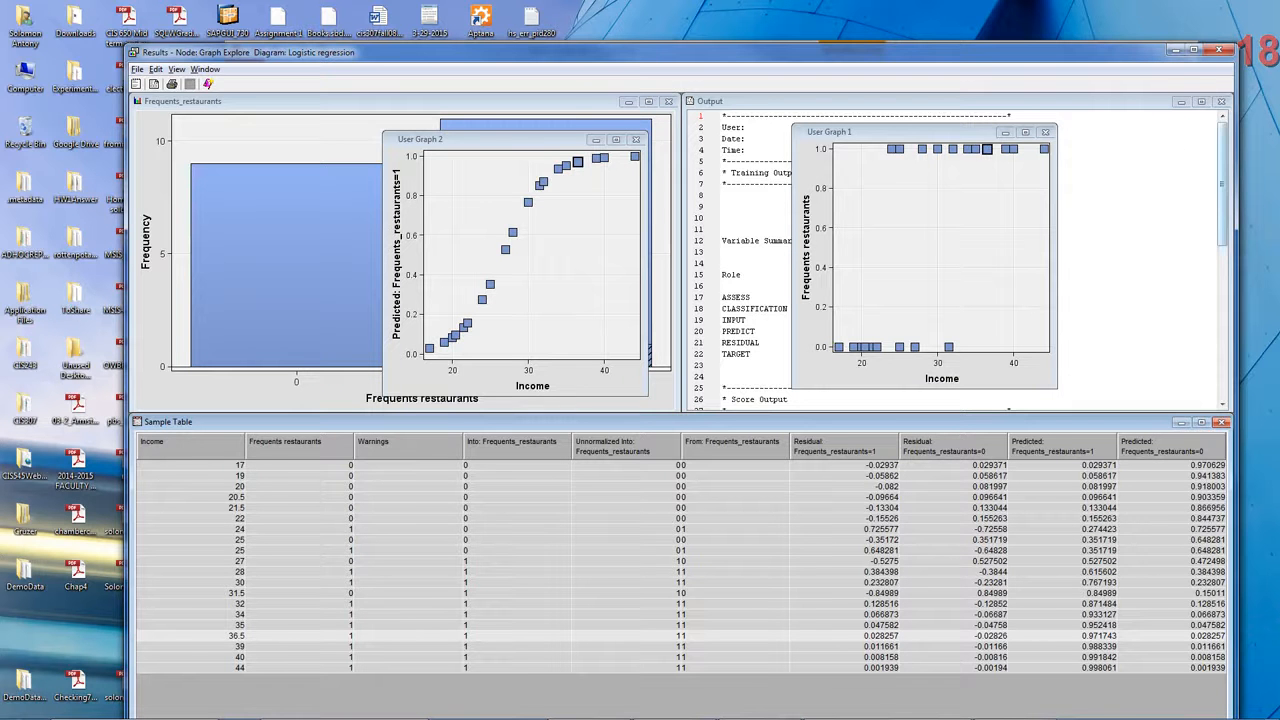
Bring the Frequents_restaurants bar chart to the front and print it to CutePDF Writer.
{"action": "left_click_drag", "start_coordinate": [340, 101], "coordinate": [339, 112]}
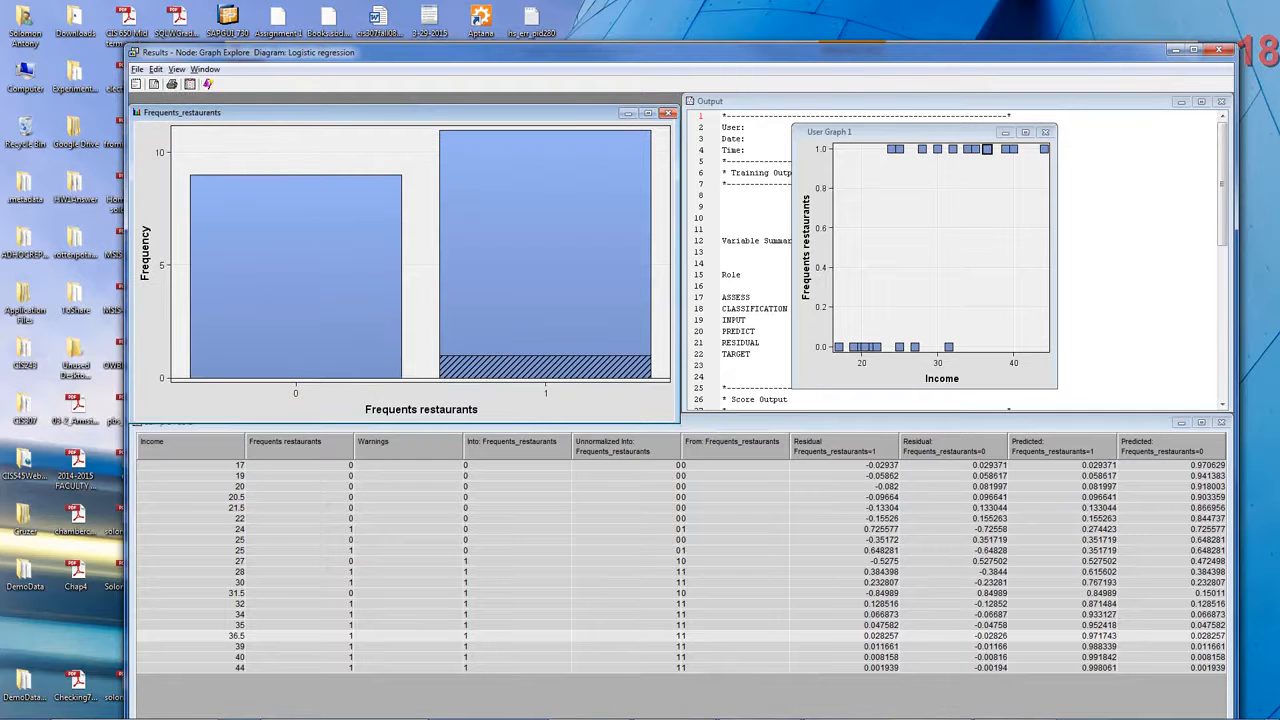
{"action": "left_click", "coordinate": [171, 84]}
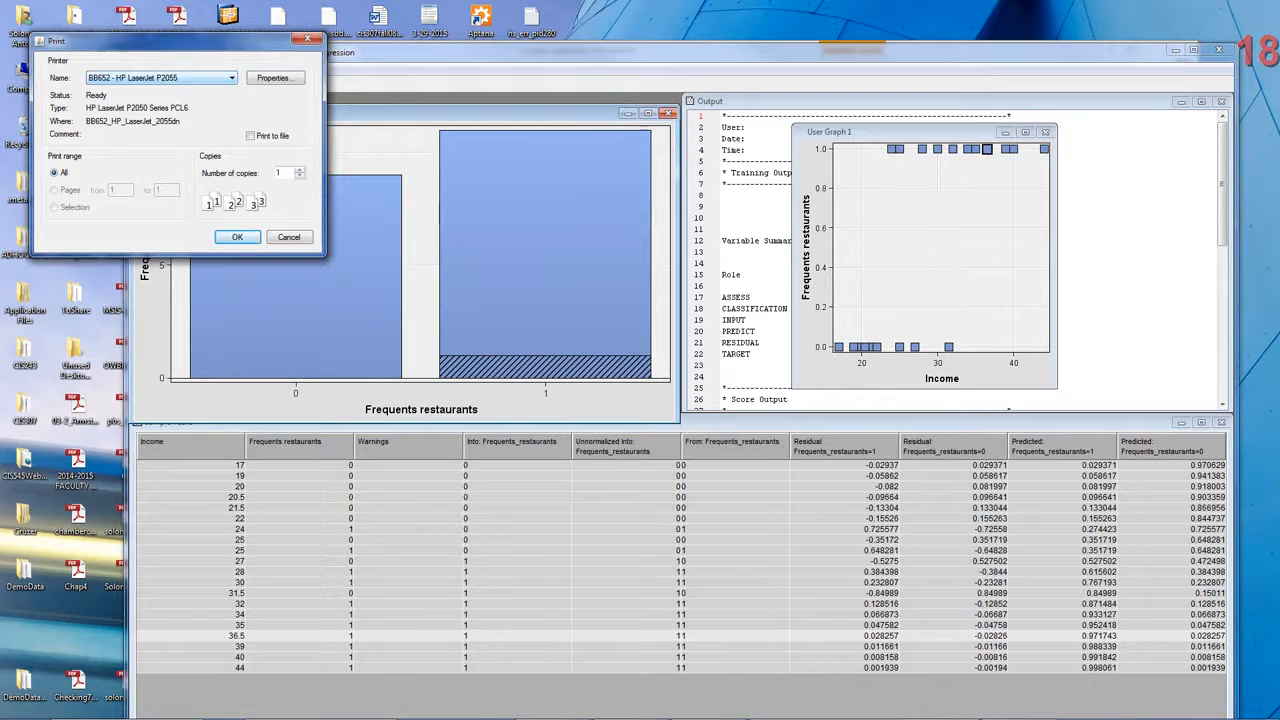
{"action": "left_click", "coordinate": [231, 78]}
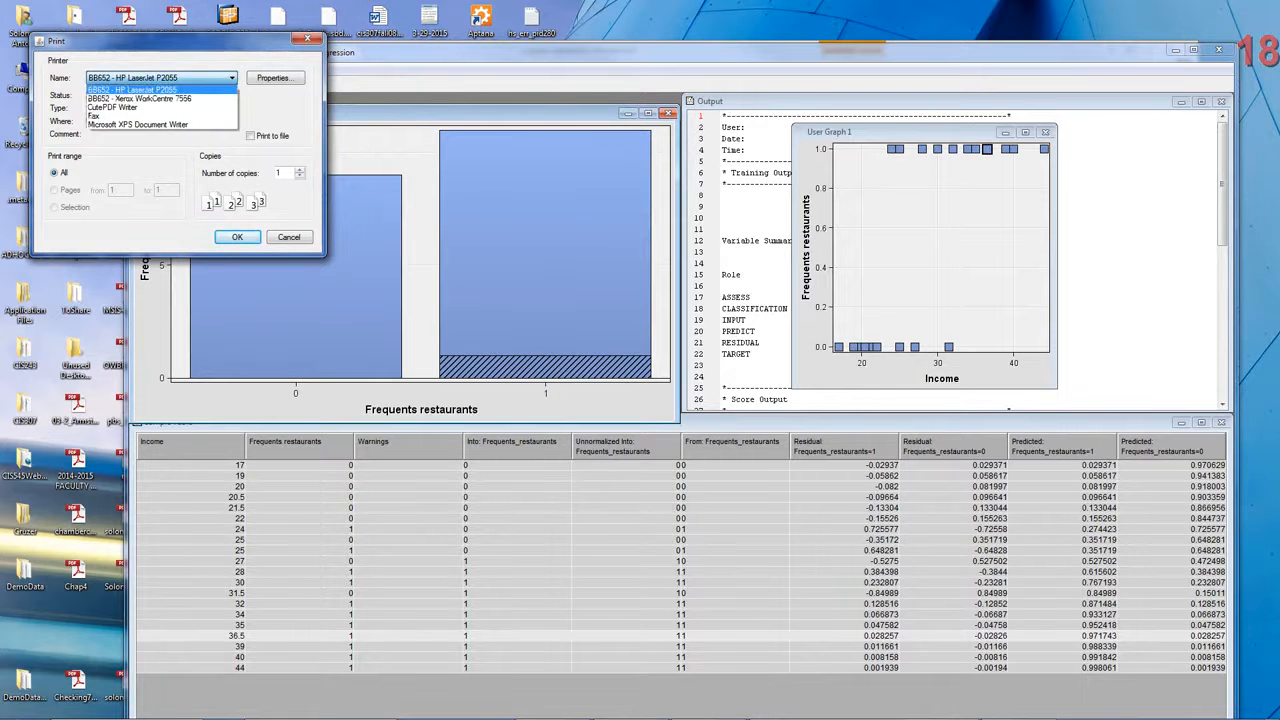
{"action": "left_click", "coordinate": [127, 107]}
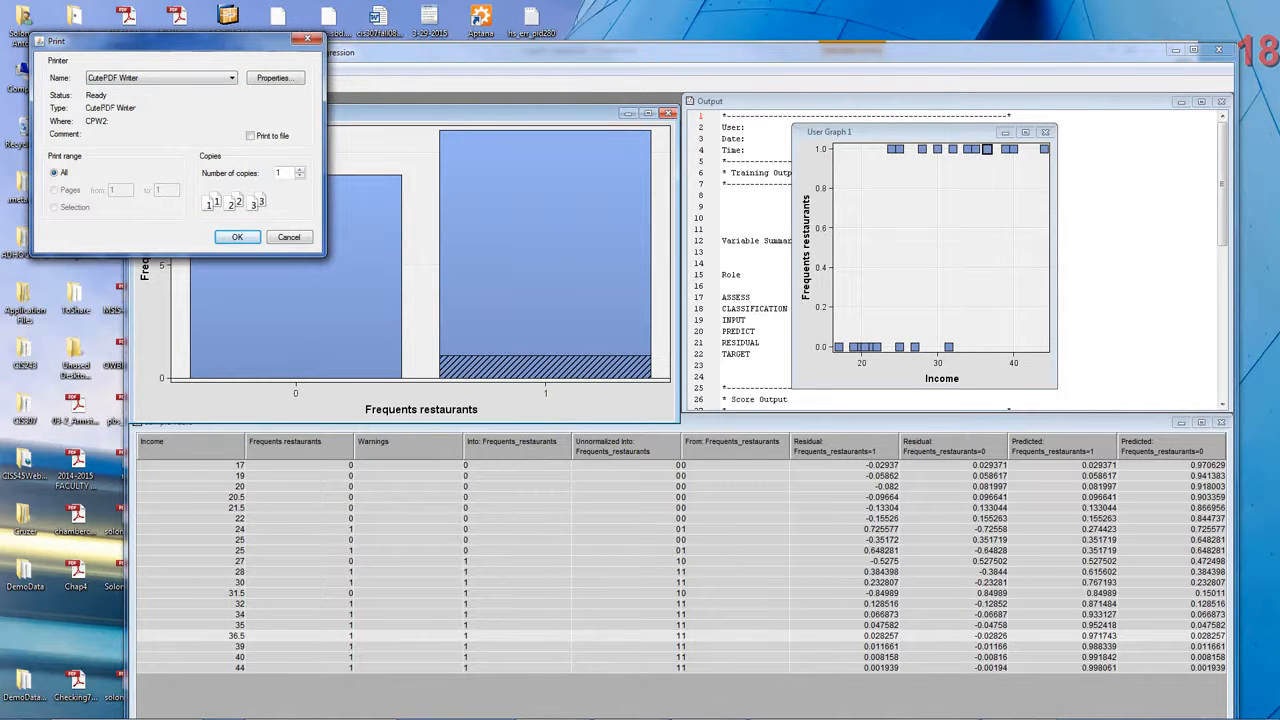
{"action": "key", "text": "Return"}
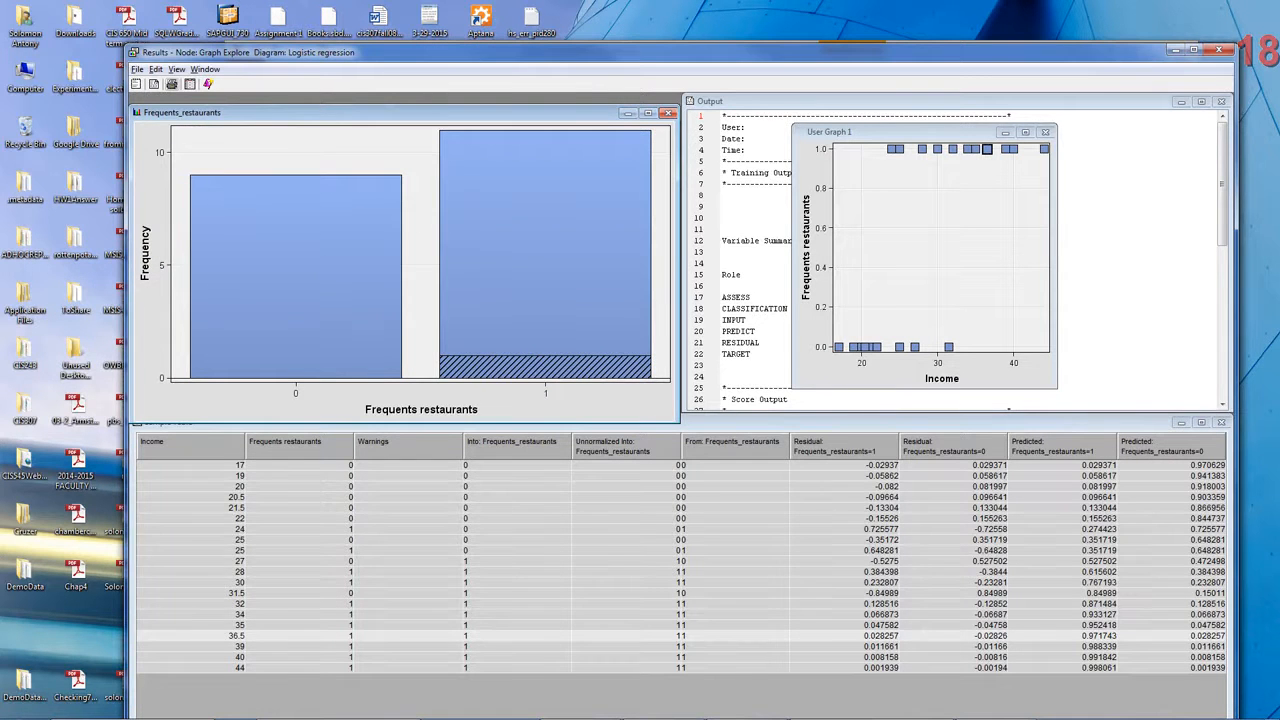
{"action": "mouse_move", "coordinate": [278, 294]}
{"action": "left_click", "coordinate": [205, 69]}
{"action": "left_click", "coordinate": [214, 84]}
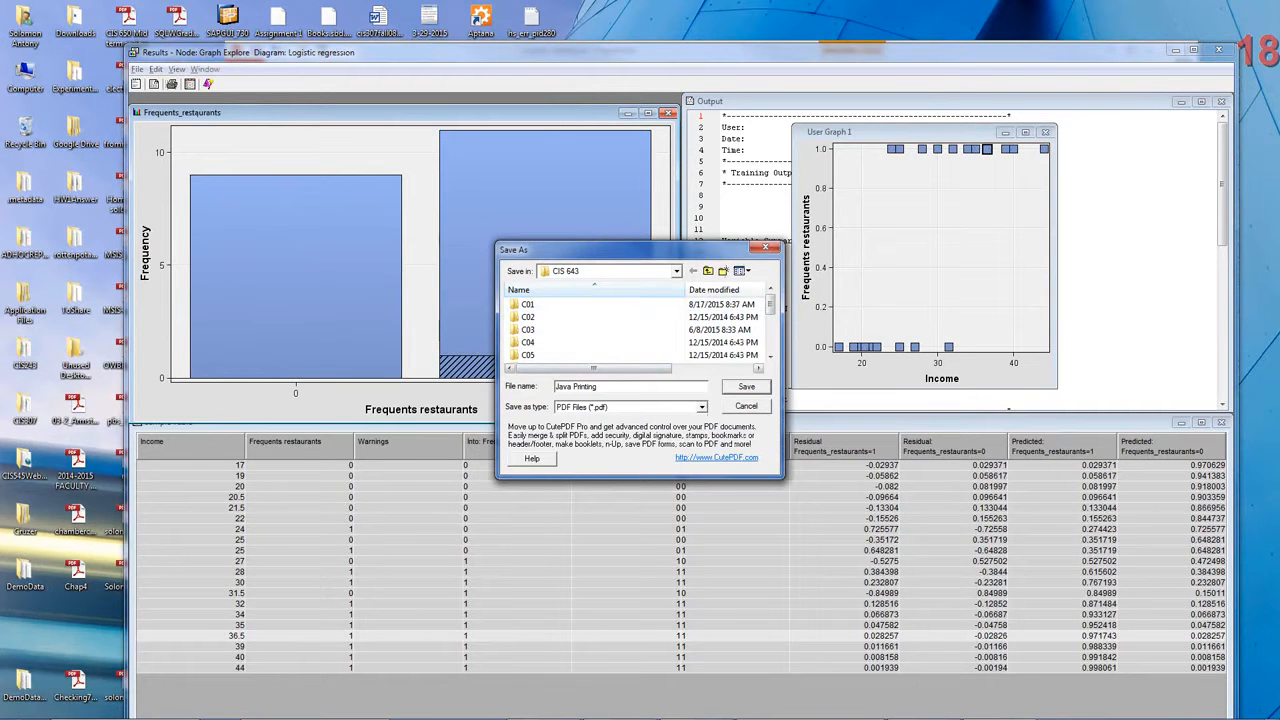
Save the bar chart printout as the PDF "Logistic regression results1" in the CIS 643 folder.
{"action": "left_click", "coordinate": [656, 388]}
{"action": "left_click_drag", "start_coordinate": [656, 388], "coordinate": [507, 387]}
{"action": "type", "text": "Lo"}
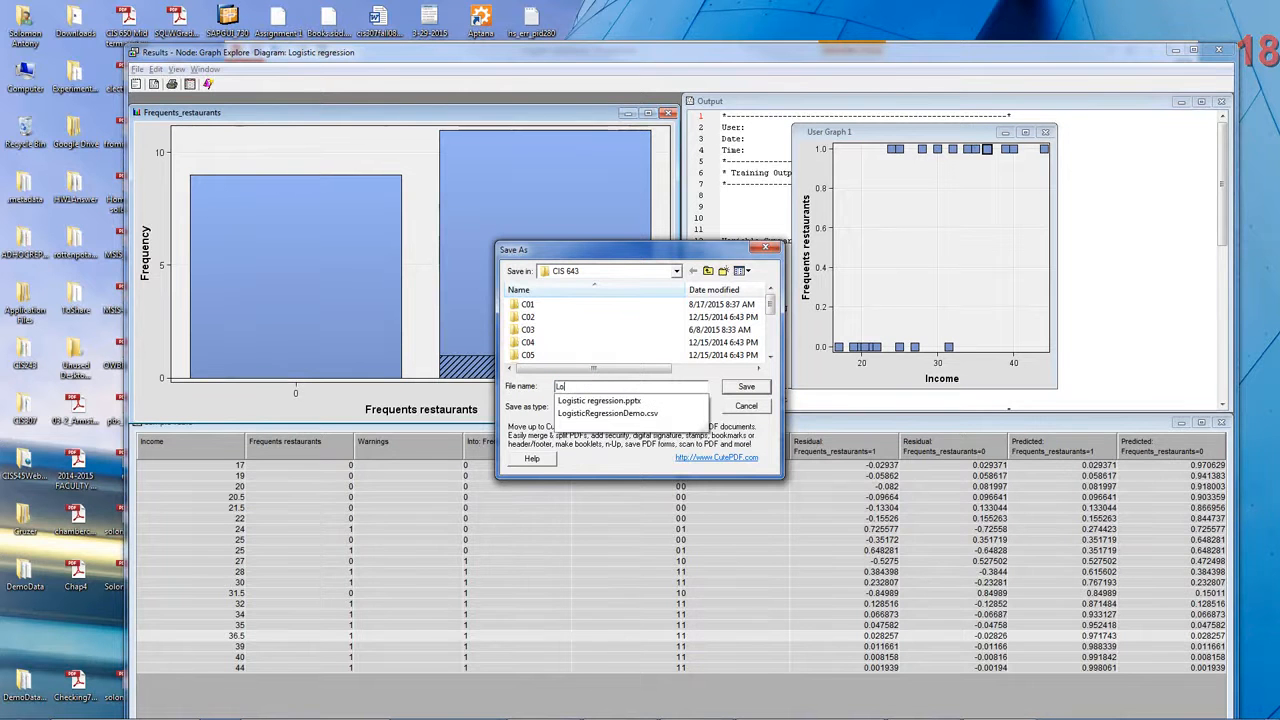
{"action": "type", "text": "gistic regre"}
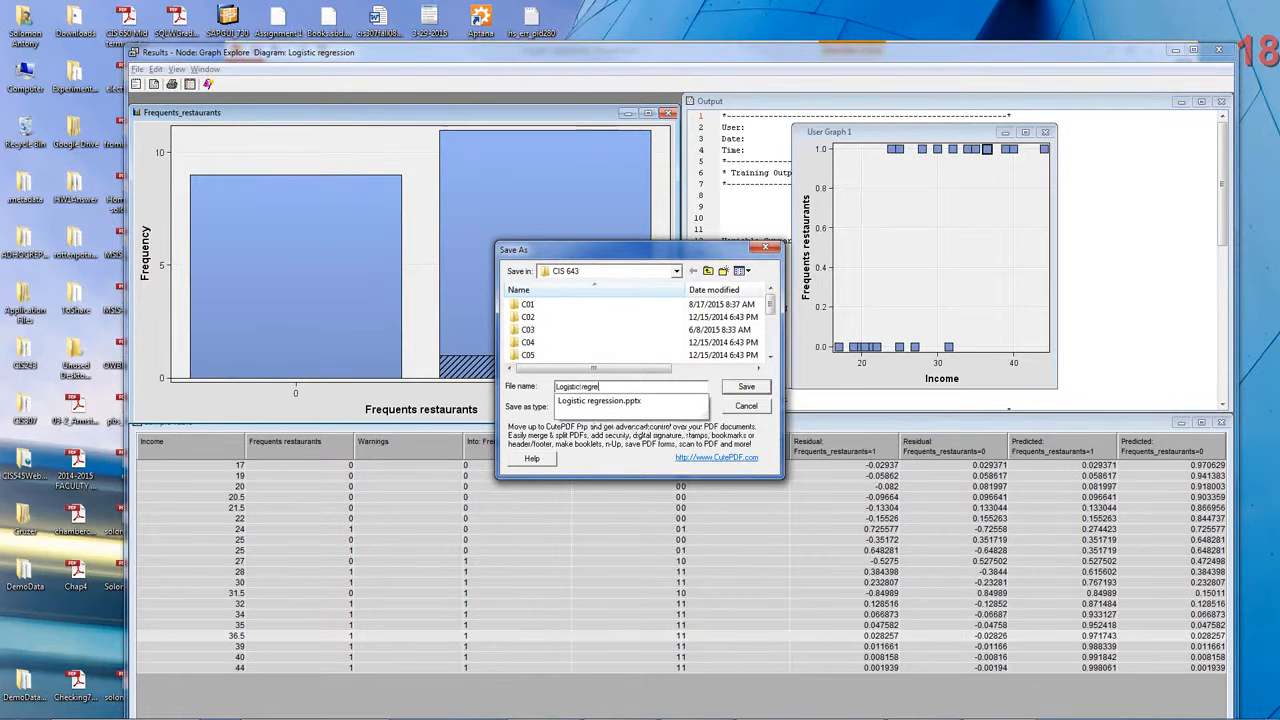
{"action": "type", "text": "ssion result"}
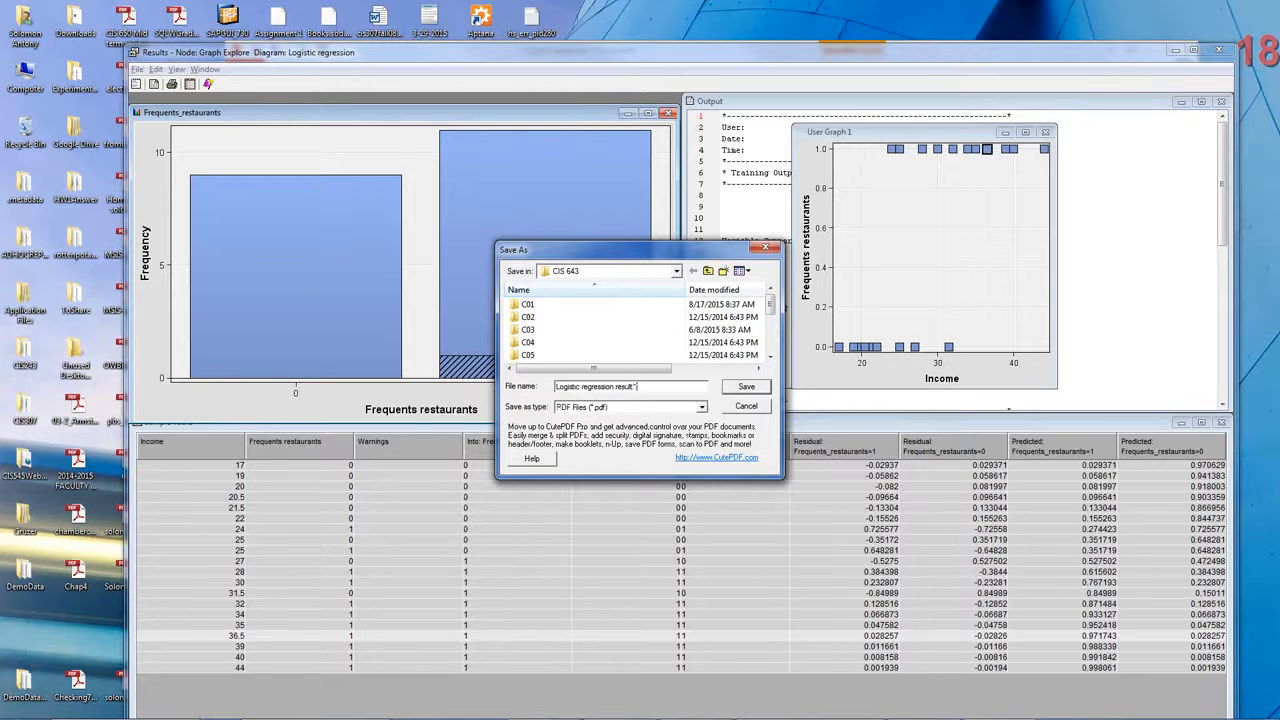
{"action": "type", "text": "s"}
{"action": "left_click", "coordinate": [742, 386]}
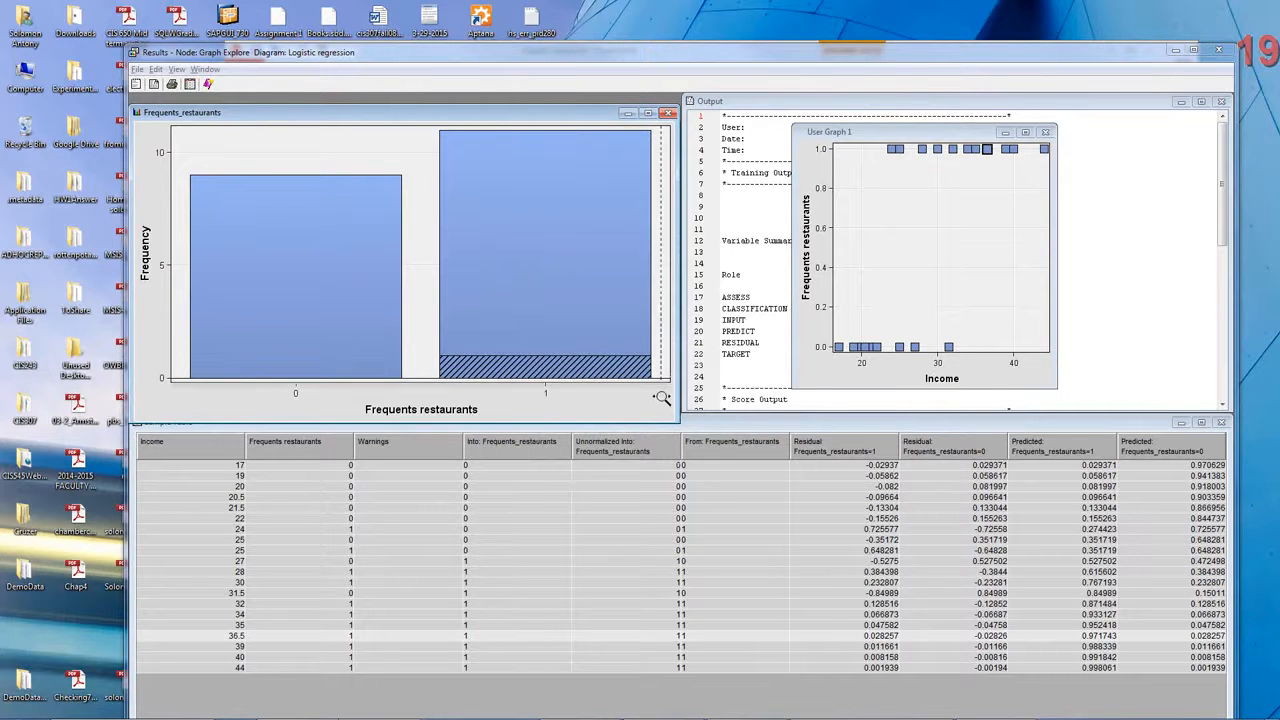
Print the User Graph 1 scatter plot of actual restaurant visits to CutePDF Writer.
{"action": "left_click", "coordinate": [995, 377]}
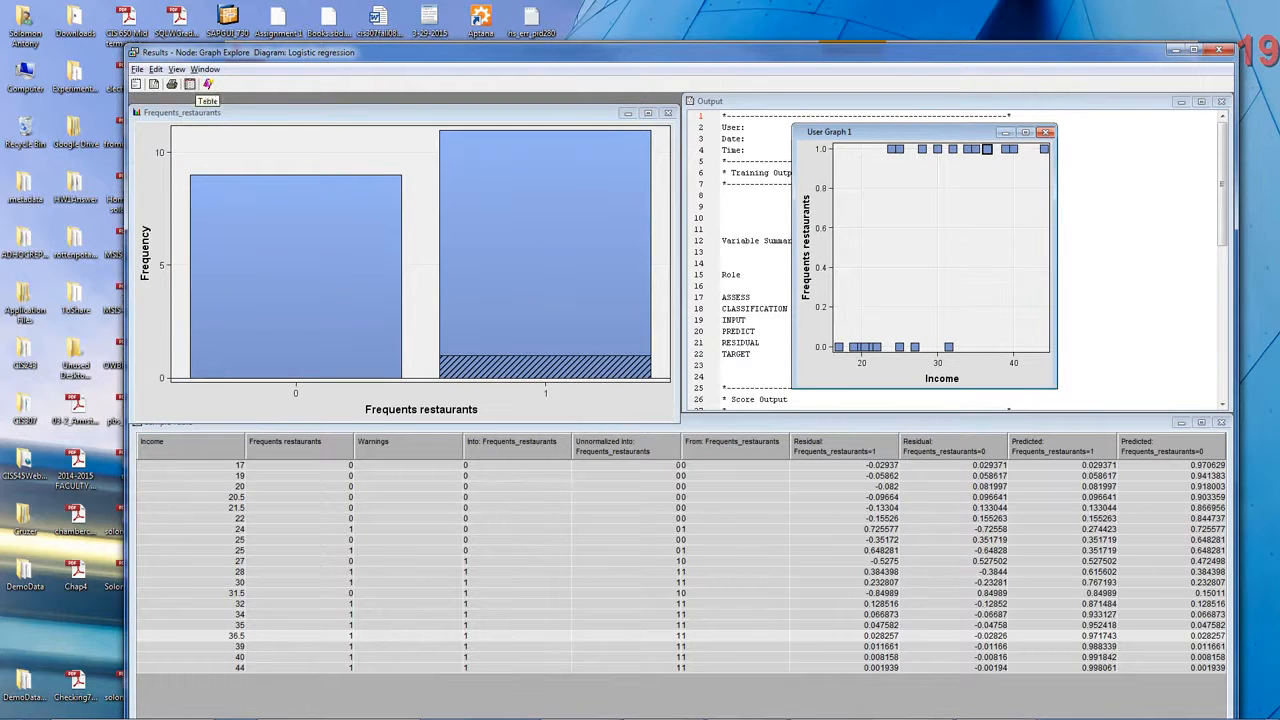
{"action": "left_click", "coordinate": [171, 84]}
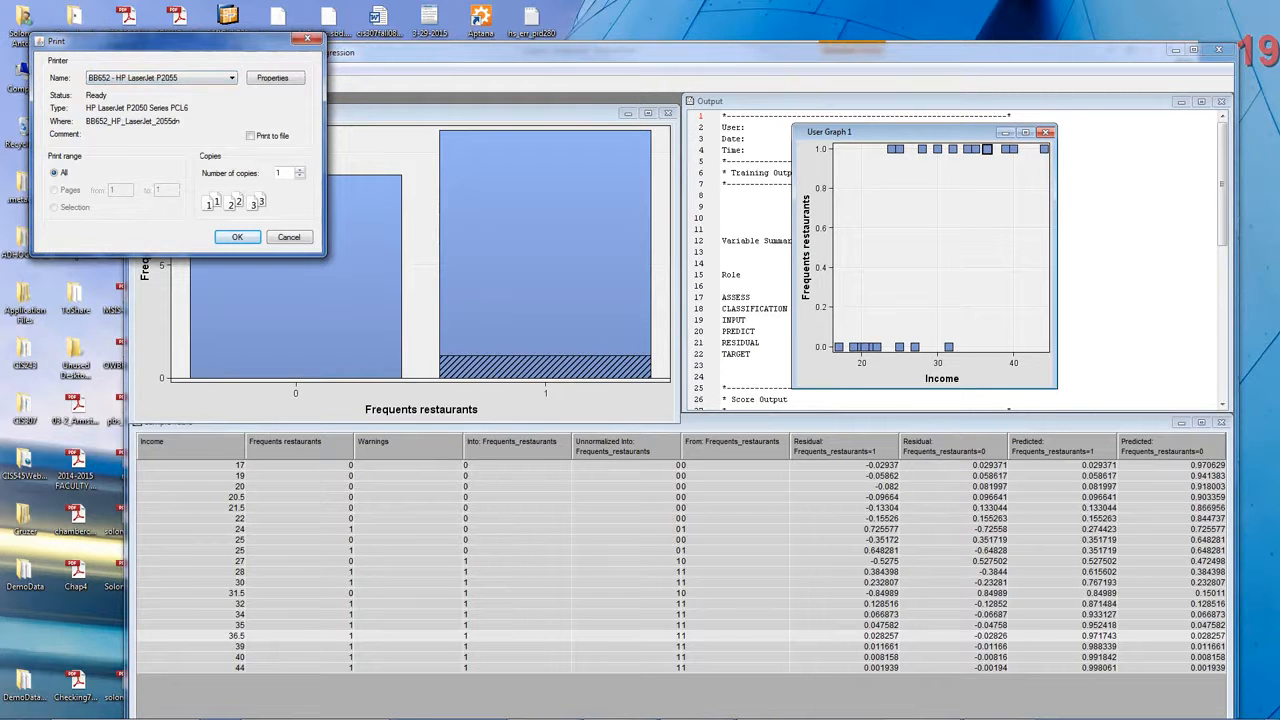
{"action": "left_click", "coordinate": [160, 77]}
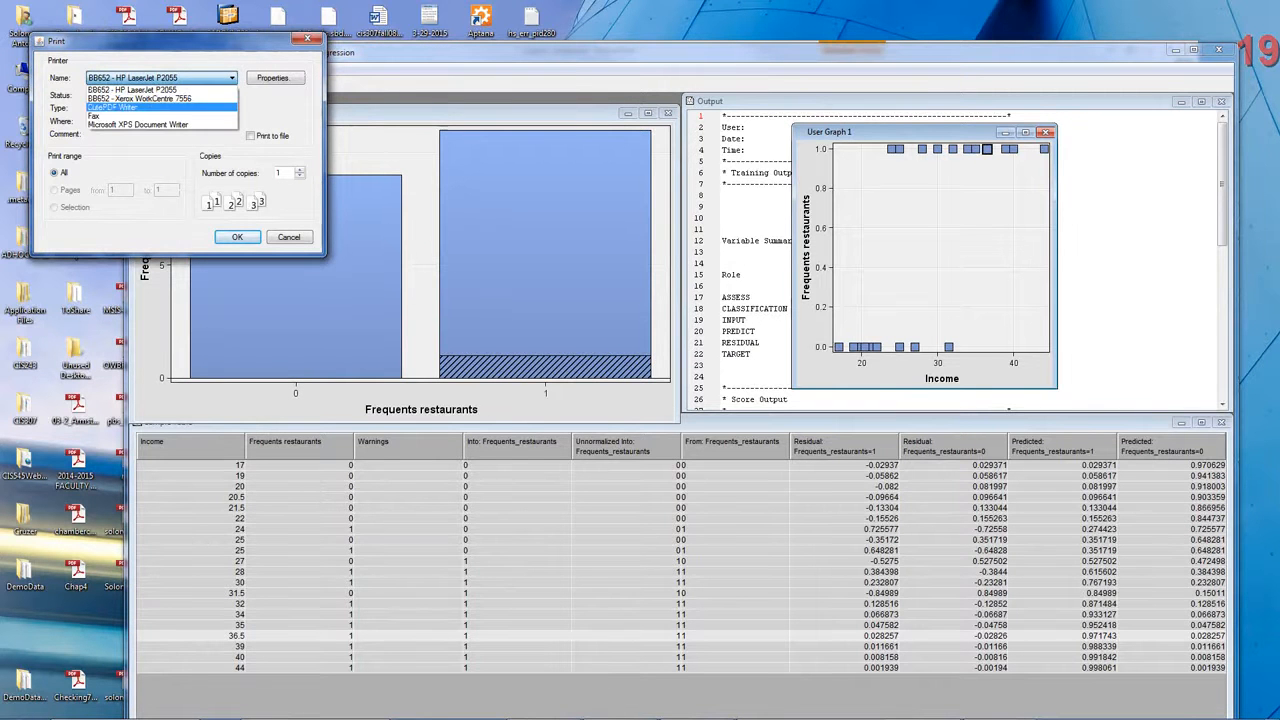
{"action": "left_click", "coordinate": [112, 107]}
{"action": "left_click", "coordinate": [237, 237]}
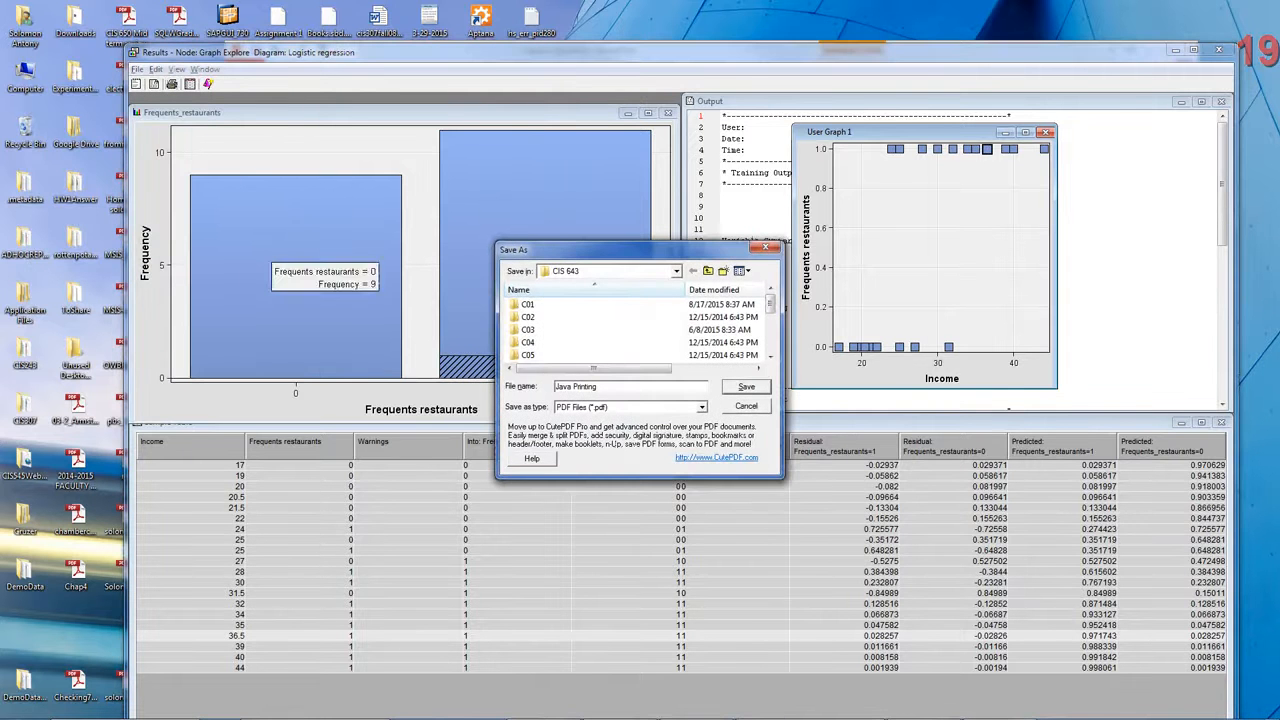
Save the User Graph 1 printout as the PDF "Logistic regression results2", basing the name on the existing results file.
{"action": "mouse_move", "coordinate": [593, 368]}
{"action": "left_mouse_down"}
{"action": "mouse_move", "coordinate": [674, 368]}
{"action": "mouse_move", "coordinate": [593, 368]}
{"action": "left_mouse_up"}
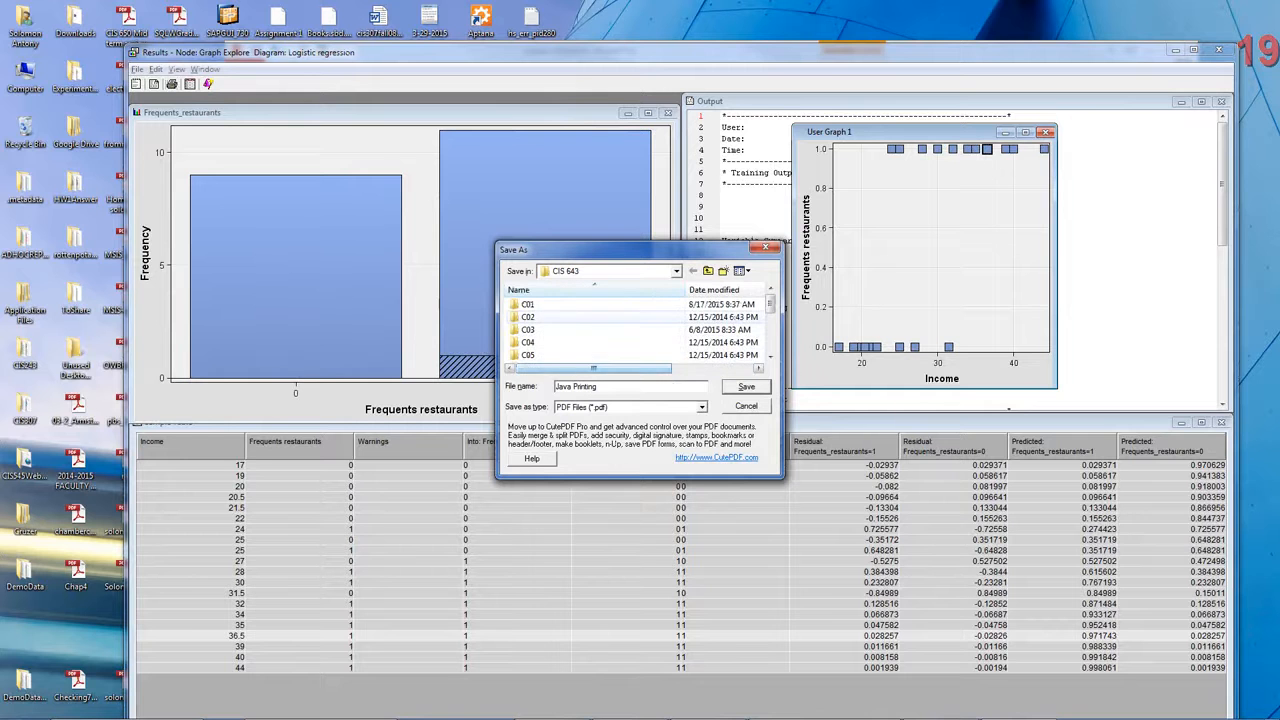
{"action": "scroll", "coordinate": [640, 330], "scroll_direction": "down", "scroll_amount": 10}
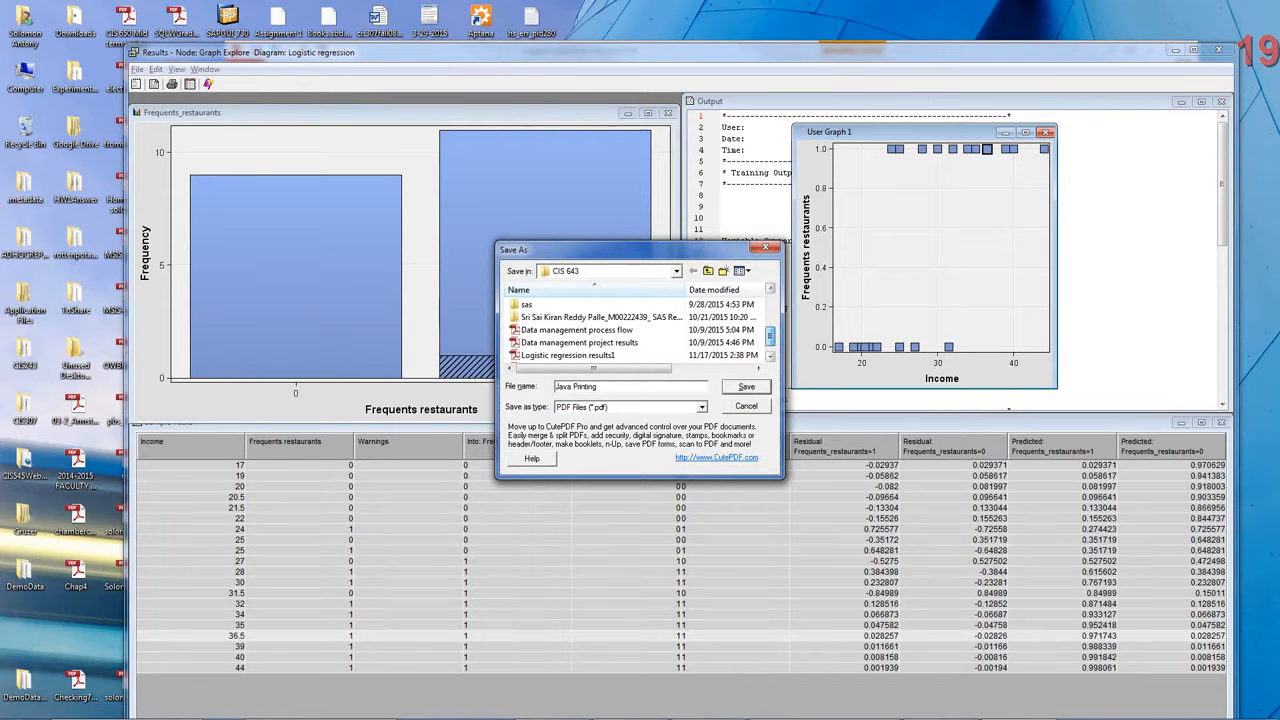
{"action": "scroll", "coordinate": [640, 330], "scroll_direction": "down", "scroll_amount": 1}
{"action": "left_click", "coordinate": [622, 343]}
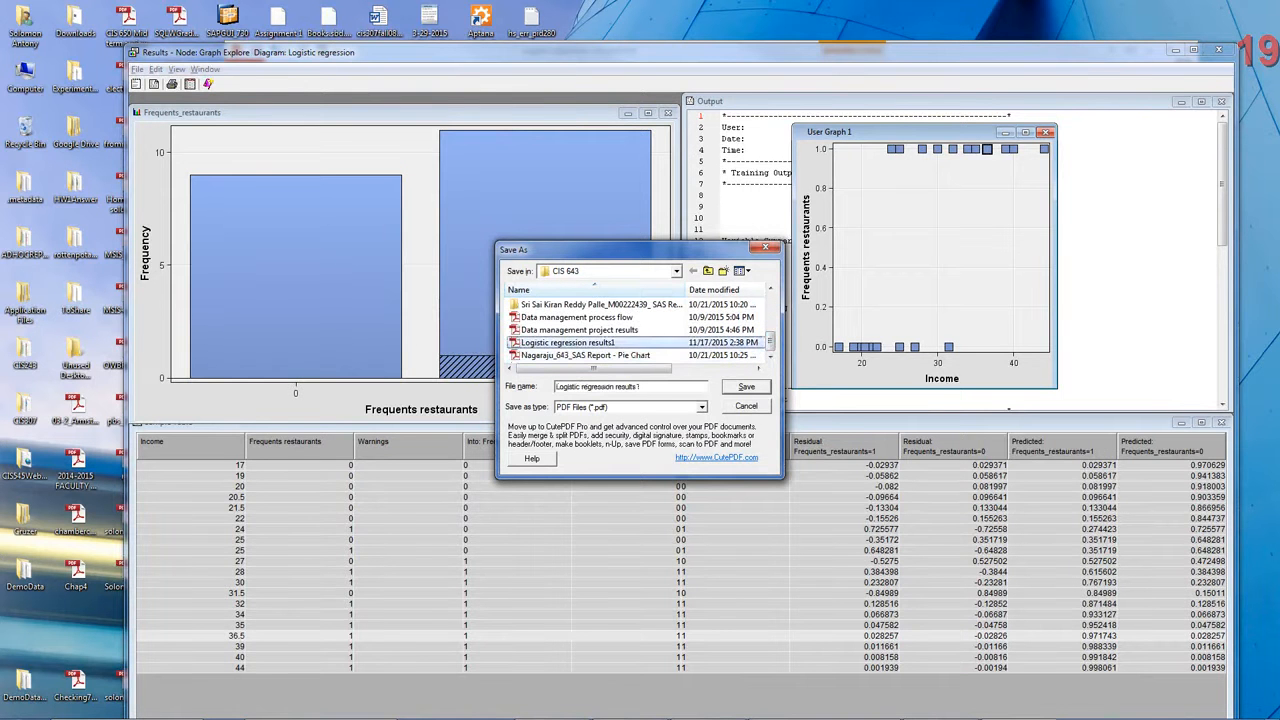
{"action": "key", "text": "BackSpace"}
{"action": "type", "text": "2"}
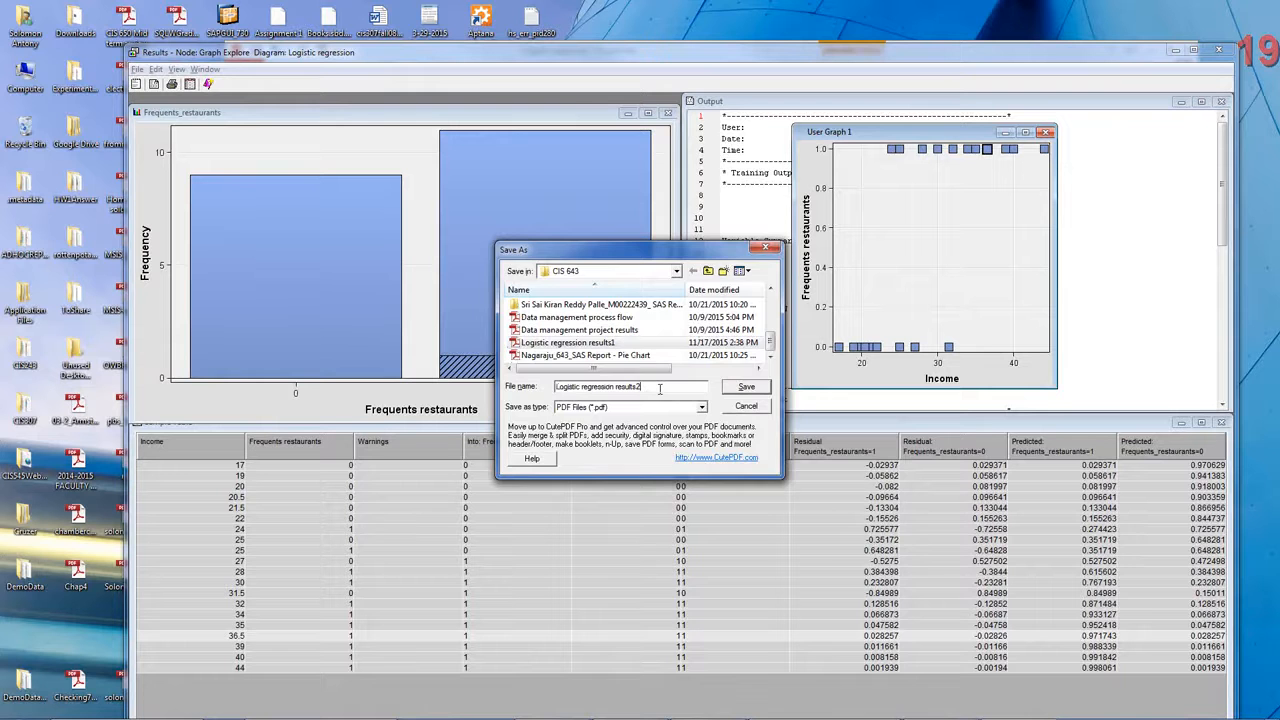
{"action": "key", "text": "Return"}
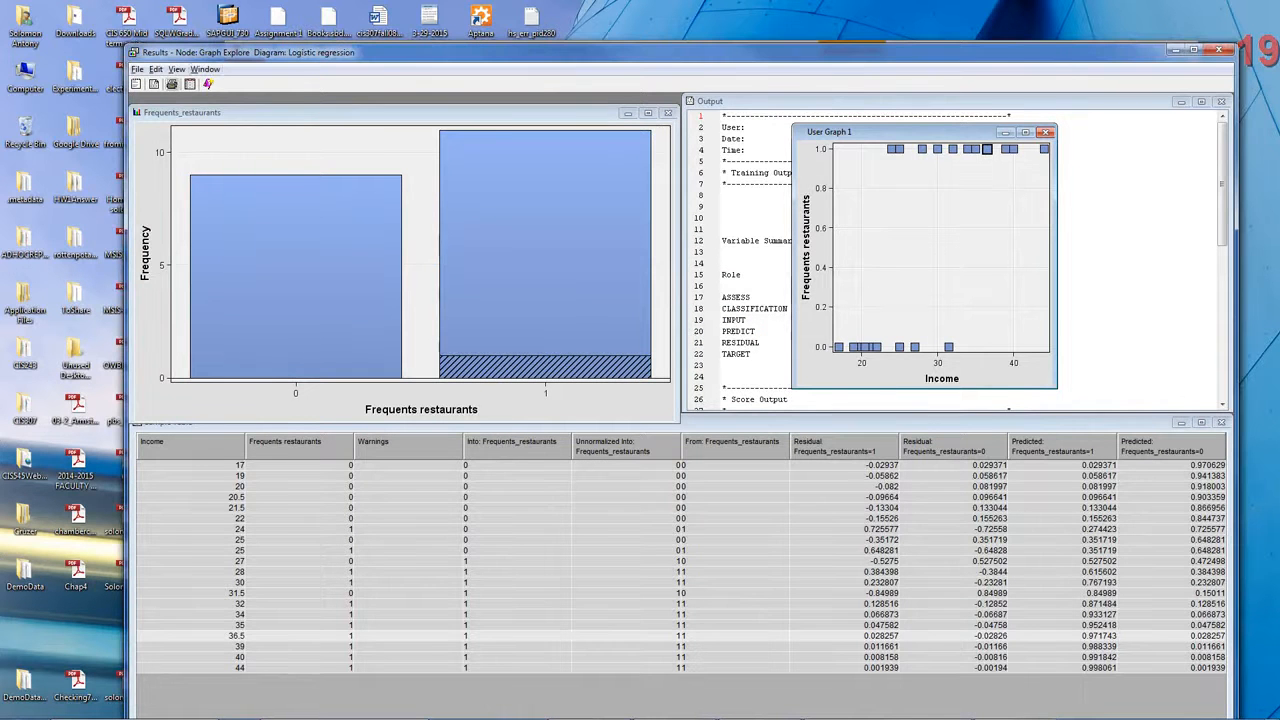
Bring the User Graph 2 scatter plot of predicted values to the front and print it to CutePDF Writer.
{"action": "left_click", "coordinate": [205, 69]}
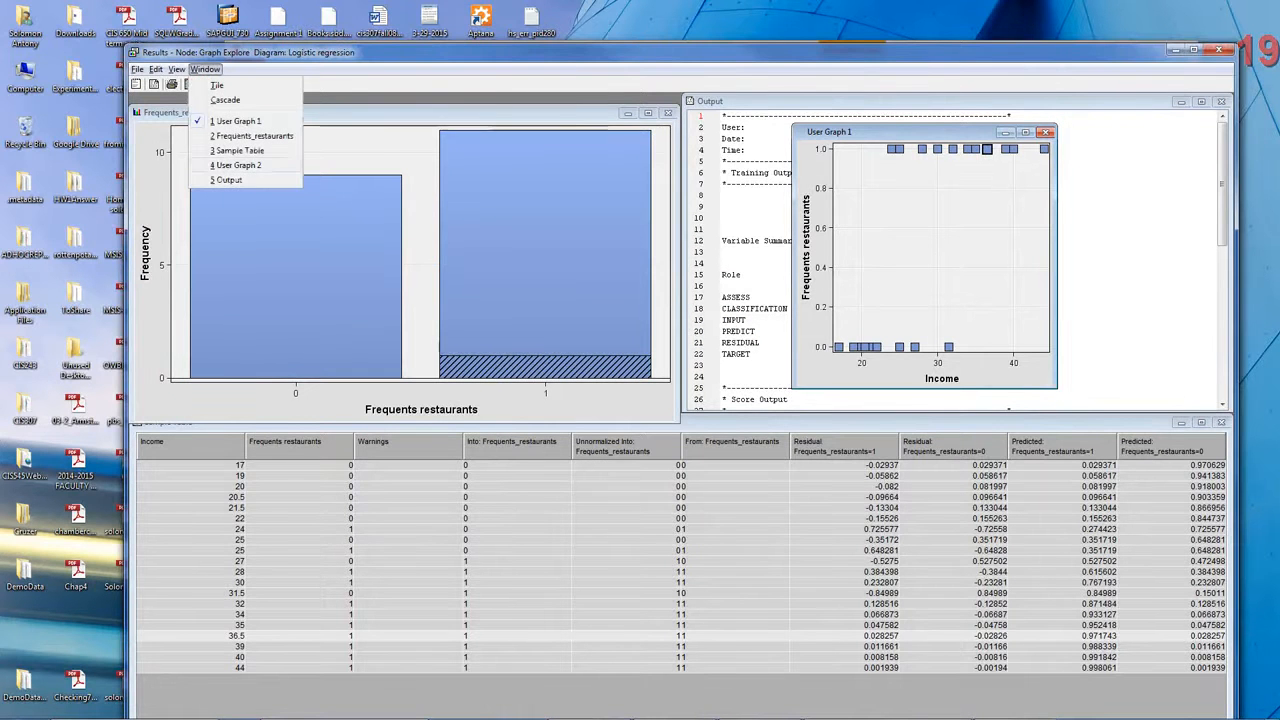
{"action": "left_click", "coordinate": [237, 165]}
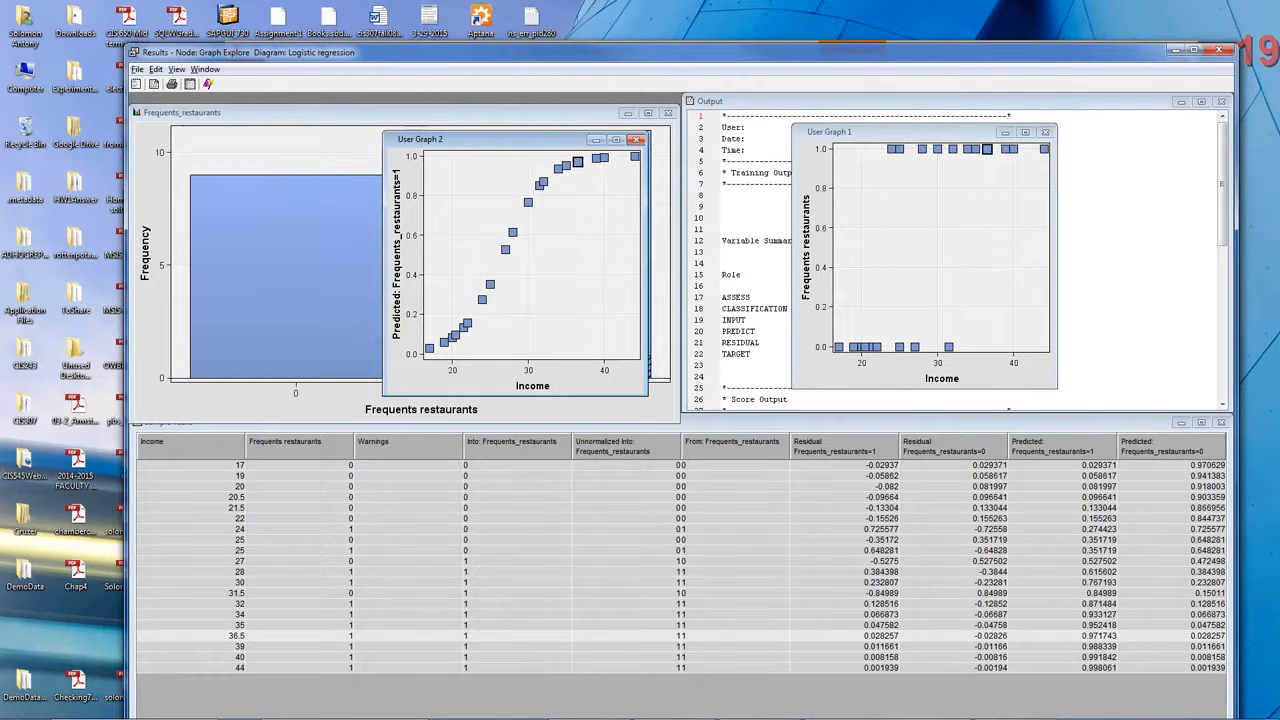
{"action": "left_click", "coordinate": [171, 84]}
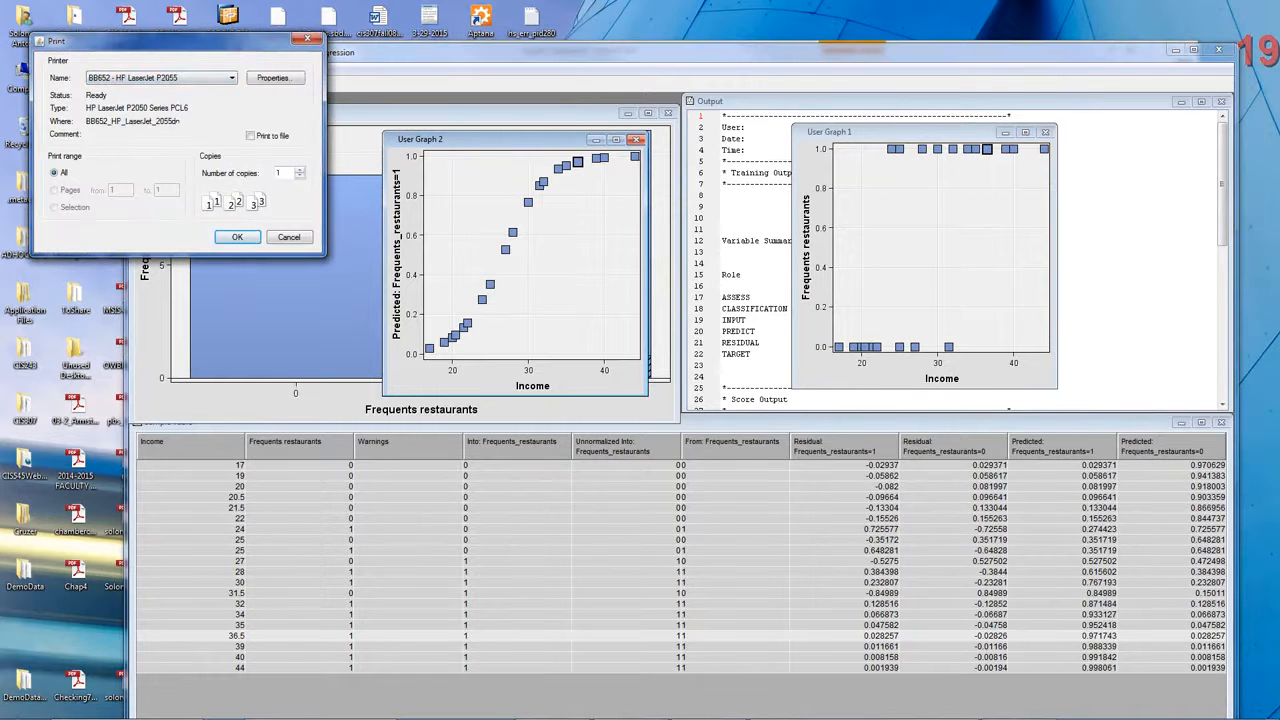
{"action": "left_click", "coordinate": [171, 78]}
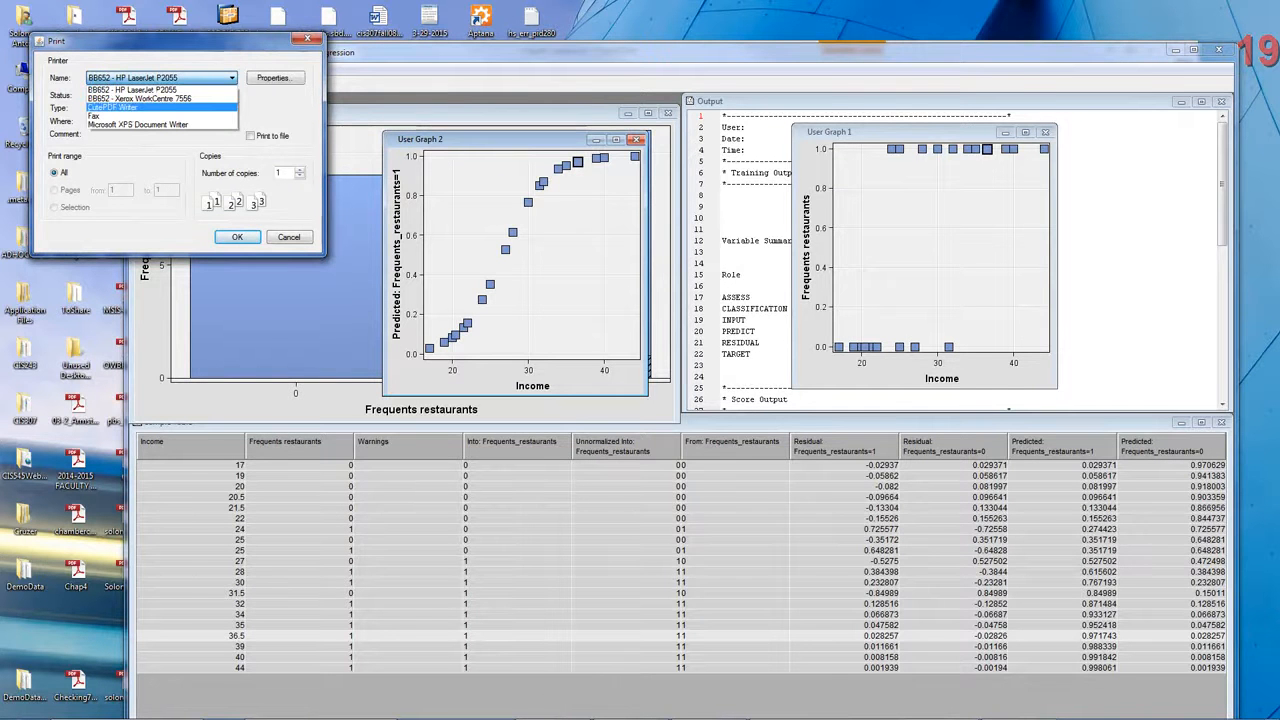
{"action": "left_click", "coordinate": [120, 107]}
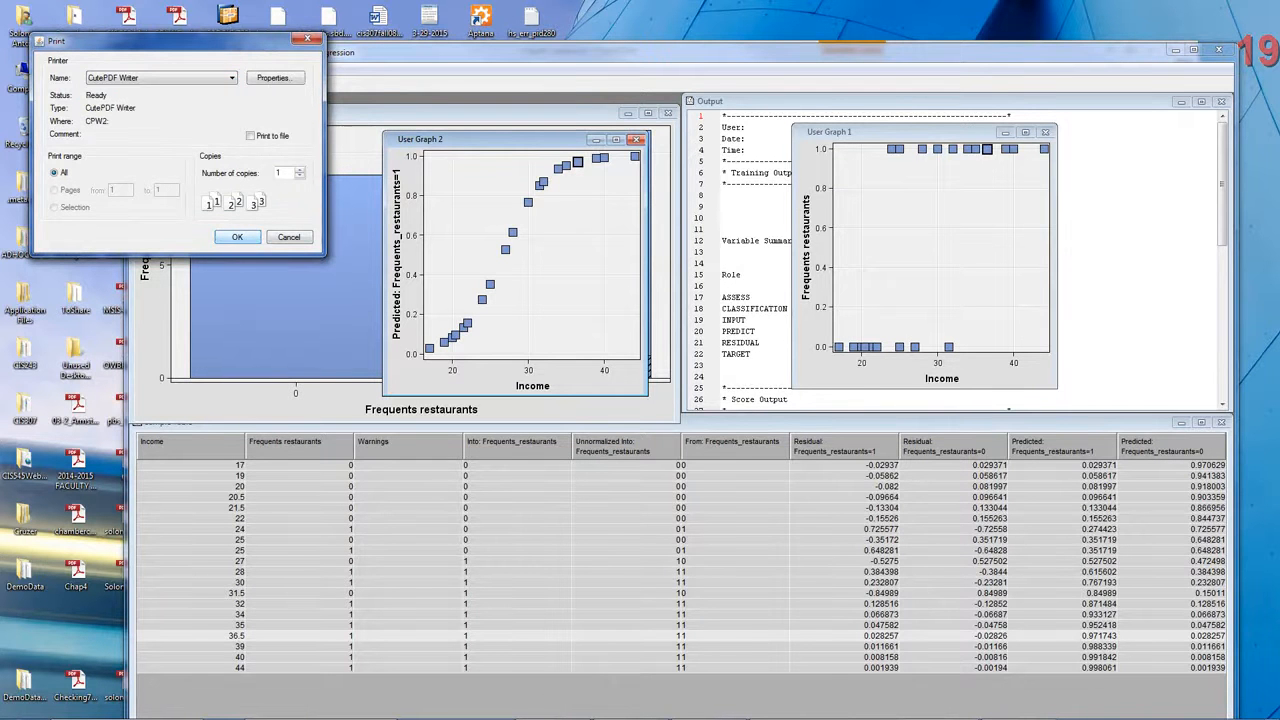
{"action": "left_click", "coordinate": [237, 237]}
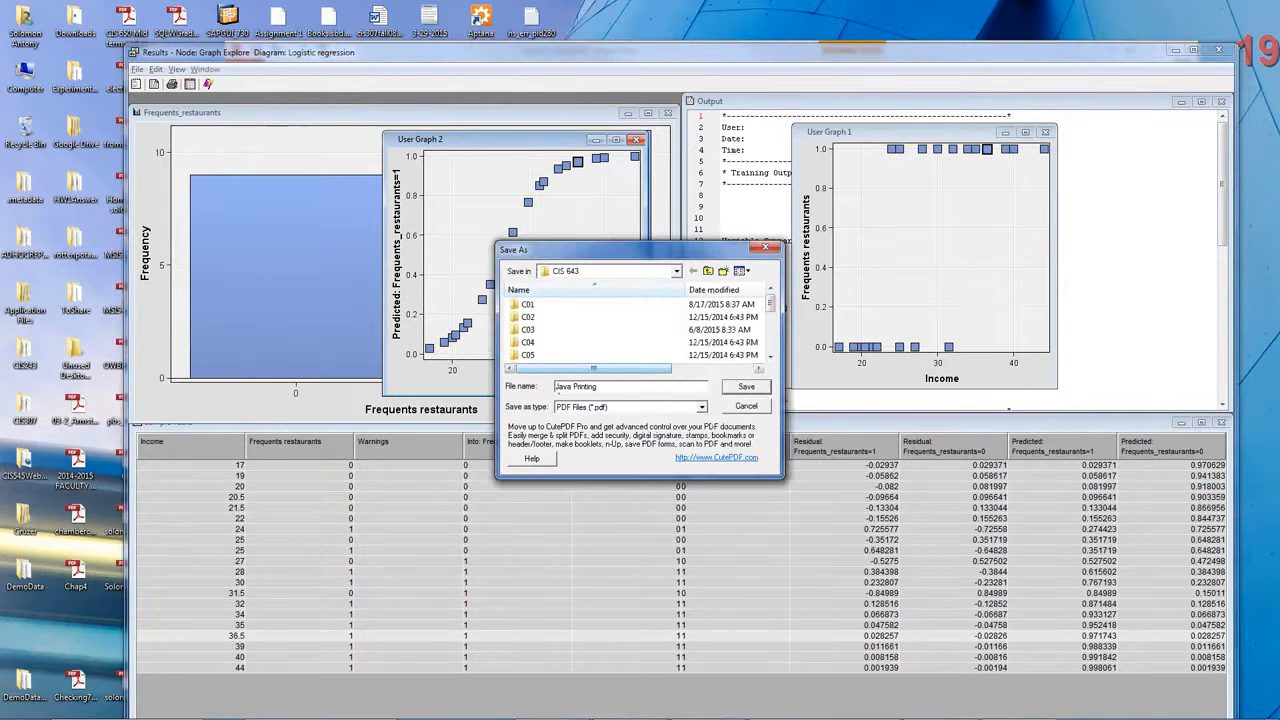
Save the User Graph 2 printout in the CIS 643 folder as "Logistic regression results3", basing the name on the existing results2 file.
{"action": "left_click", "coordinate": [770, 327]}
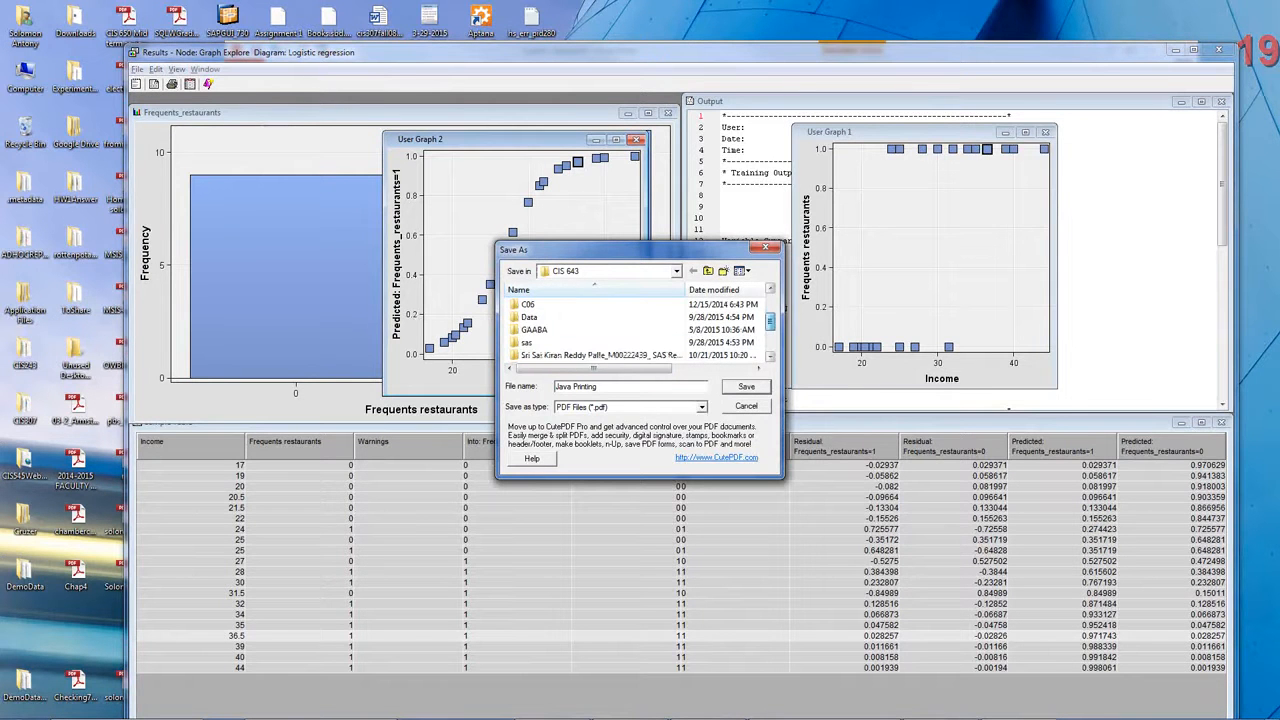
{"action": "left_click_drag", "start_coordinate": [770, 324], "coordinate": [770, 340]}
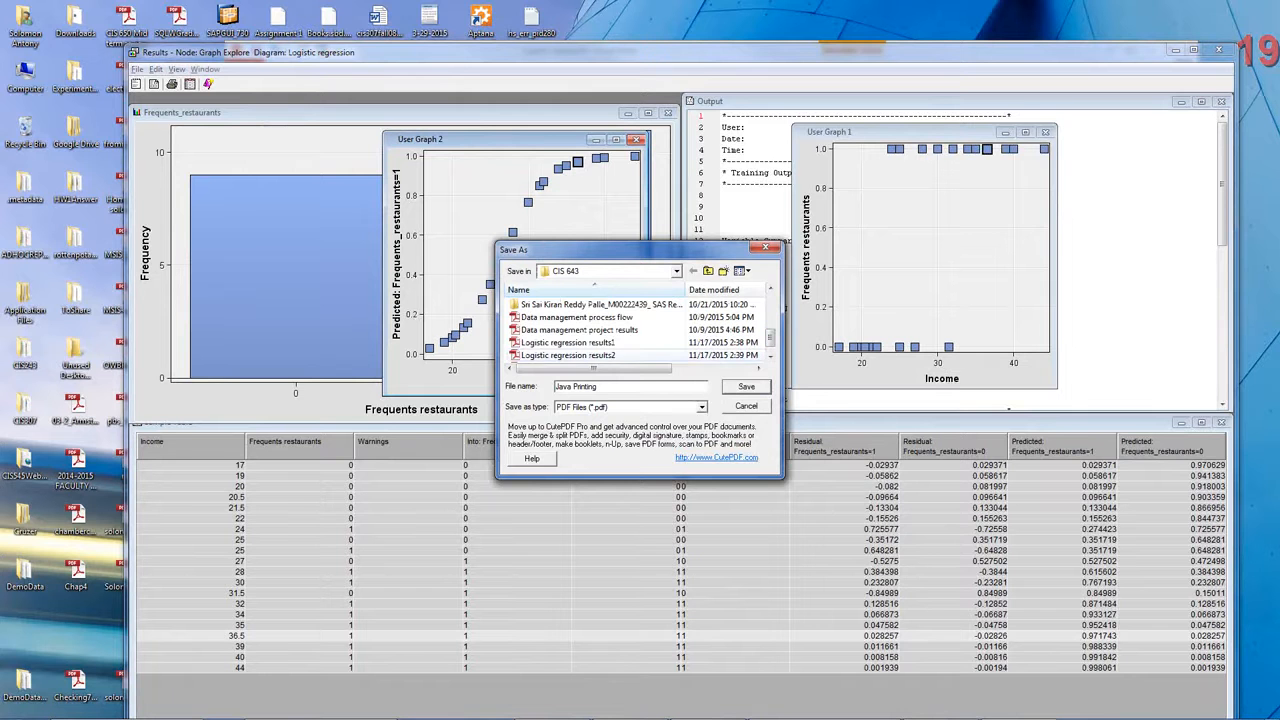
{"action": "left_click", "coordinate": [580, 355]}
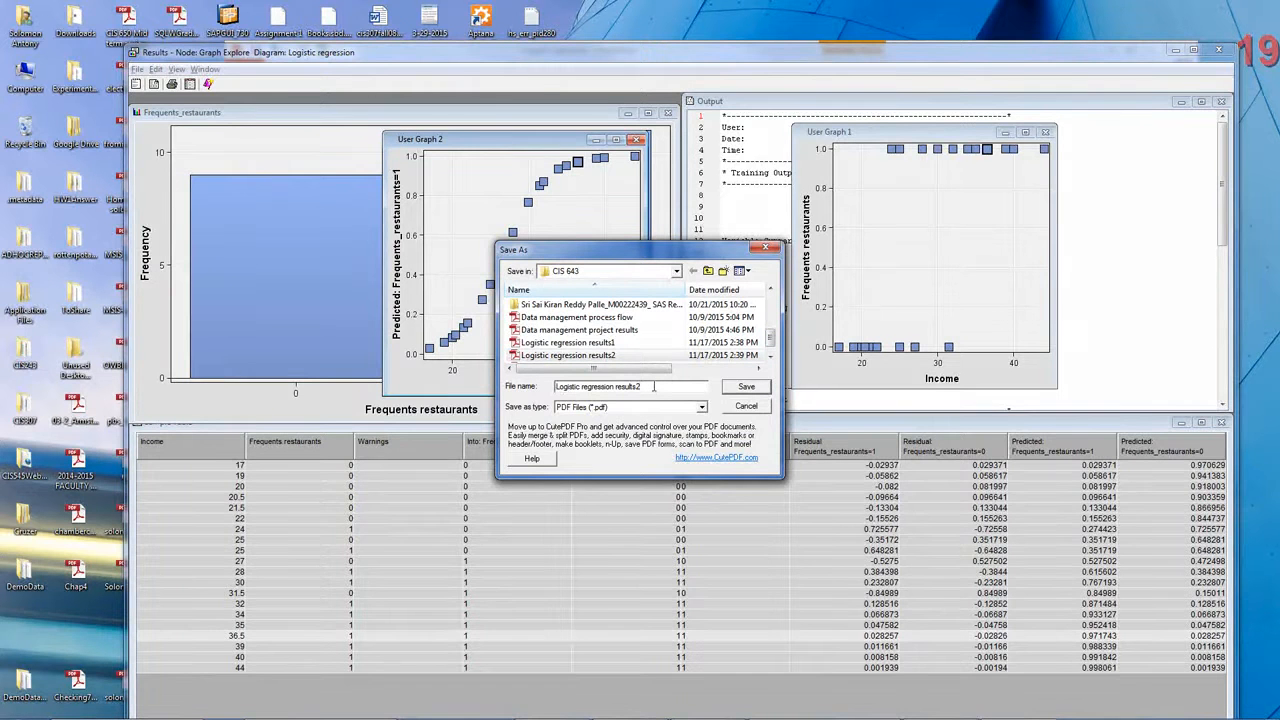
{"action": "left_click", "coordinate": [756, 389]}
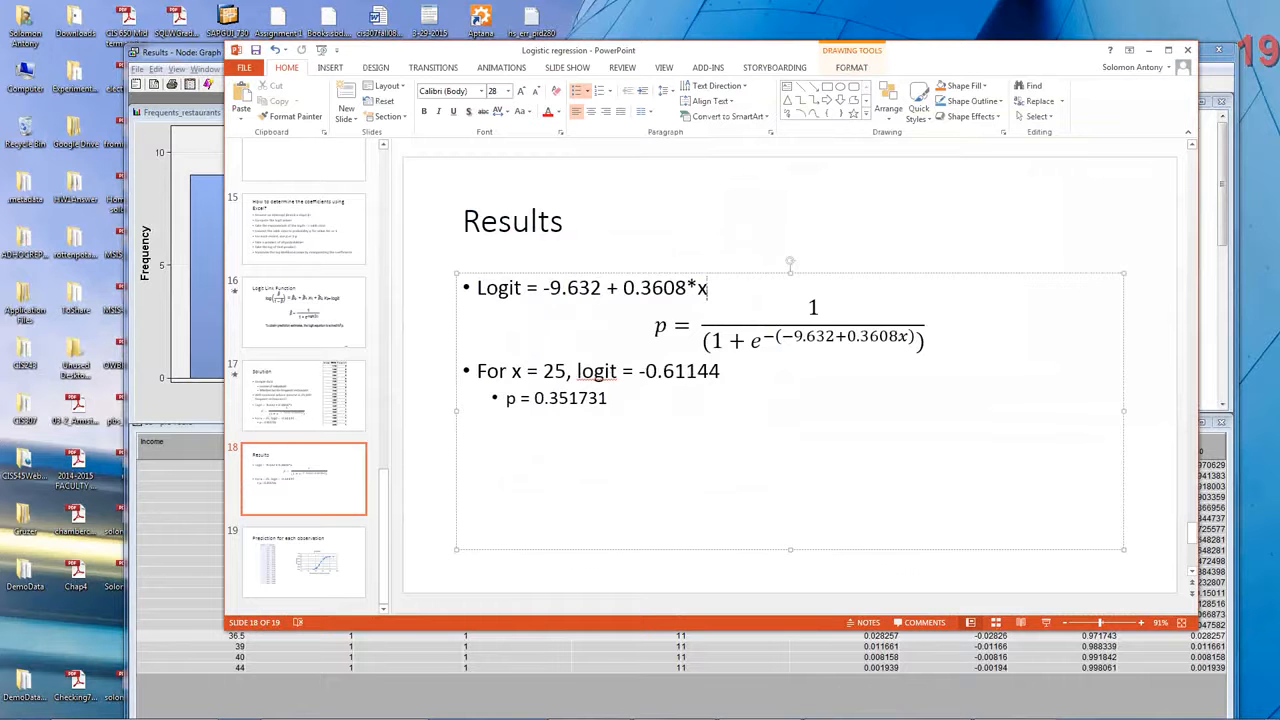
Switch to the CIS 643 folder in Windows Explorer, review the "Logistic regression results3" PDF in Adobe Reader and close it.
{"action": "left_click", "coordinate": [151, 166]}
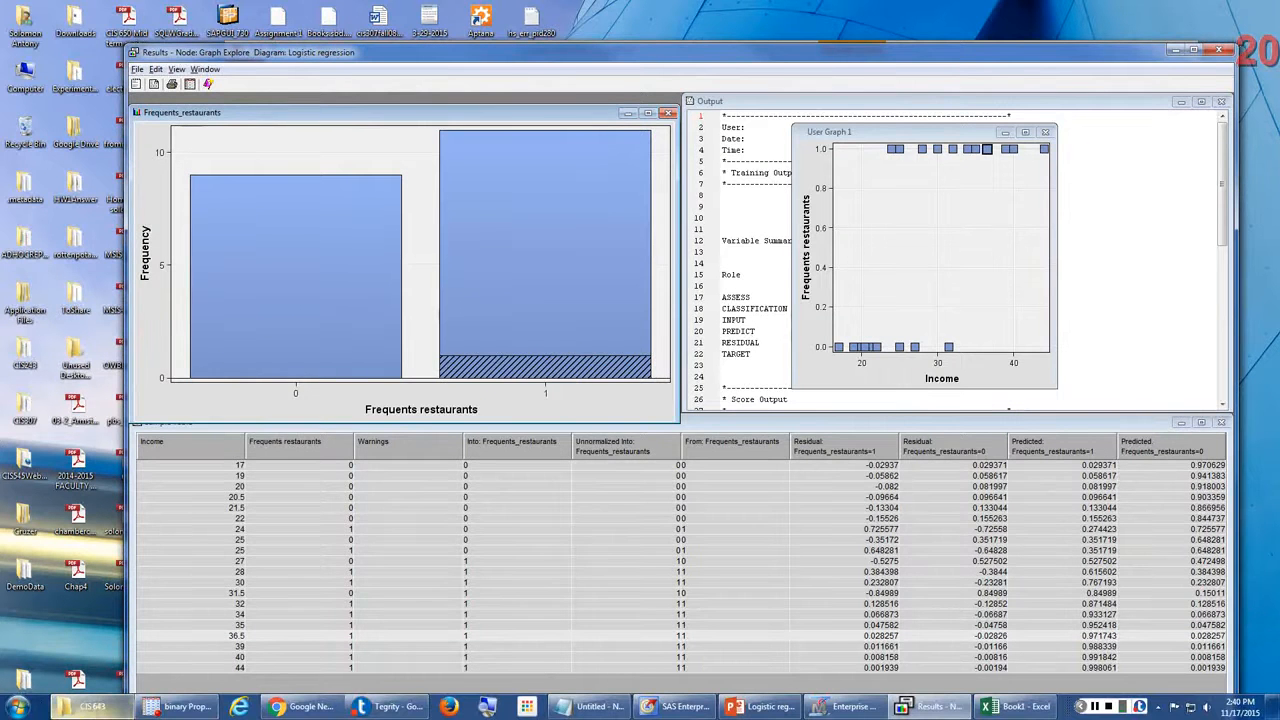
{"action": "left_click", "coordinate": [88, 706]}
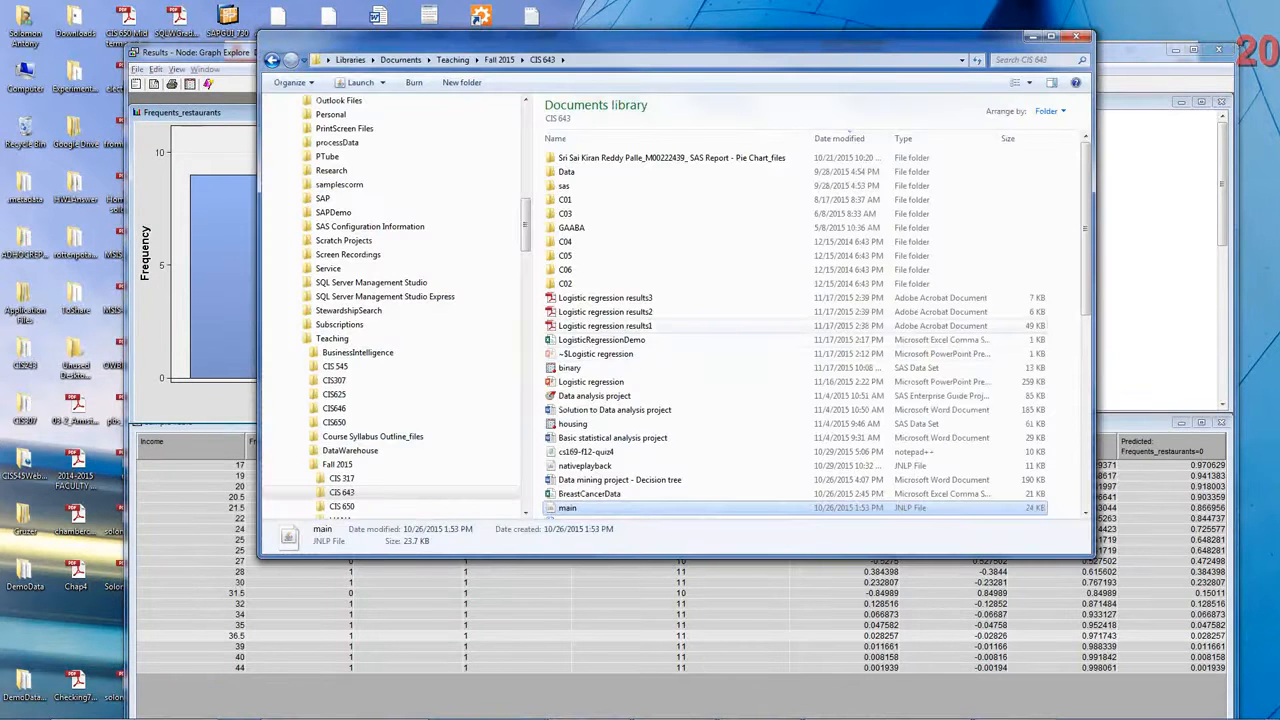
{"action": "left_click", "coordinate": [605, 298]}
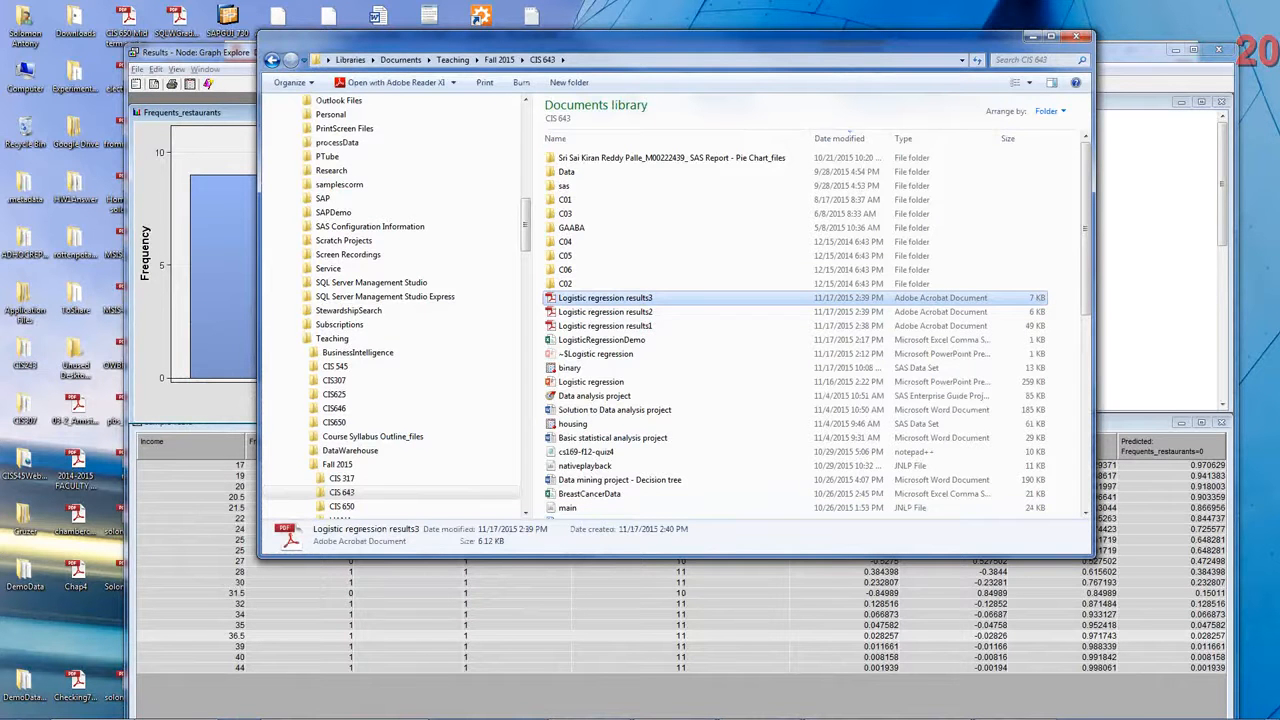
{"action": "double_click", "coordinate": [605, 298]}
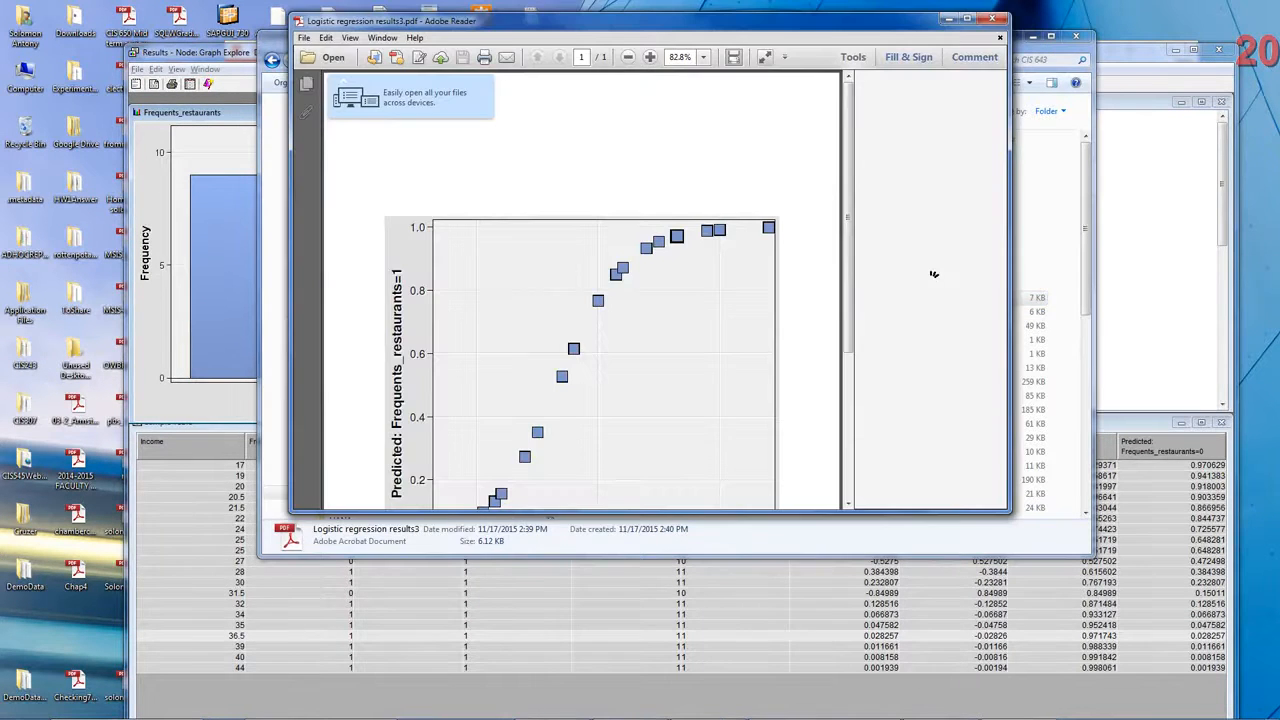
{"action": "scroll", "coordinate": [934, 274], "scroll_direction": "down", "scroll_amount": 3}
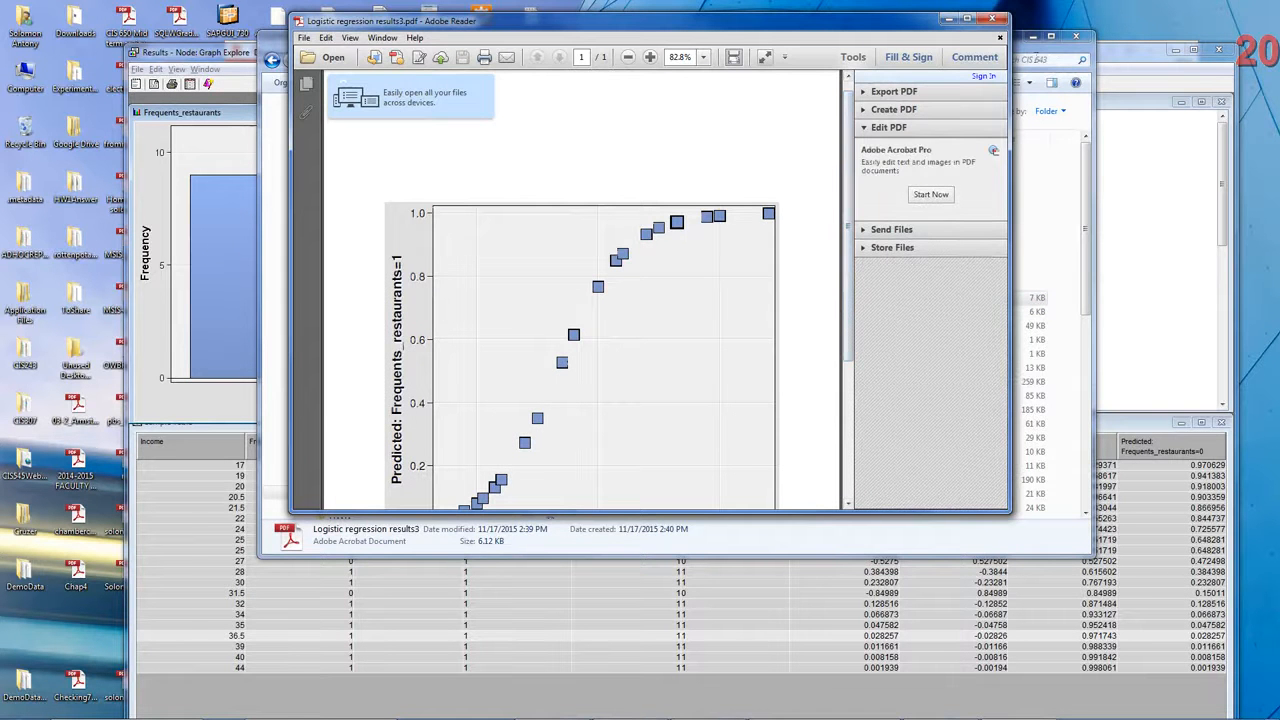
{"action": "key", "text": "alt+F4"}
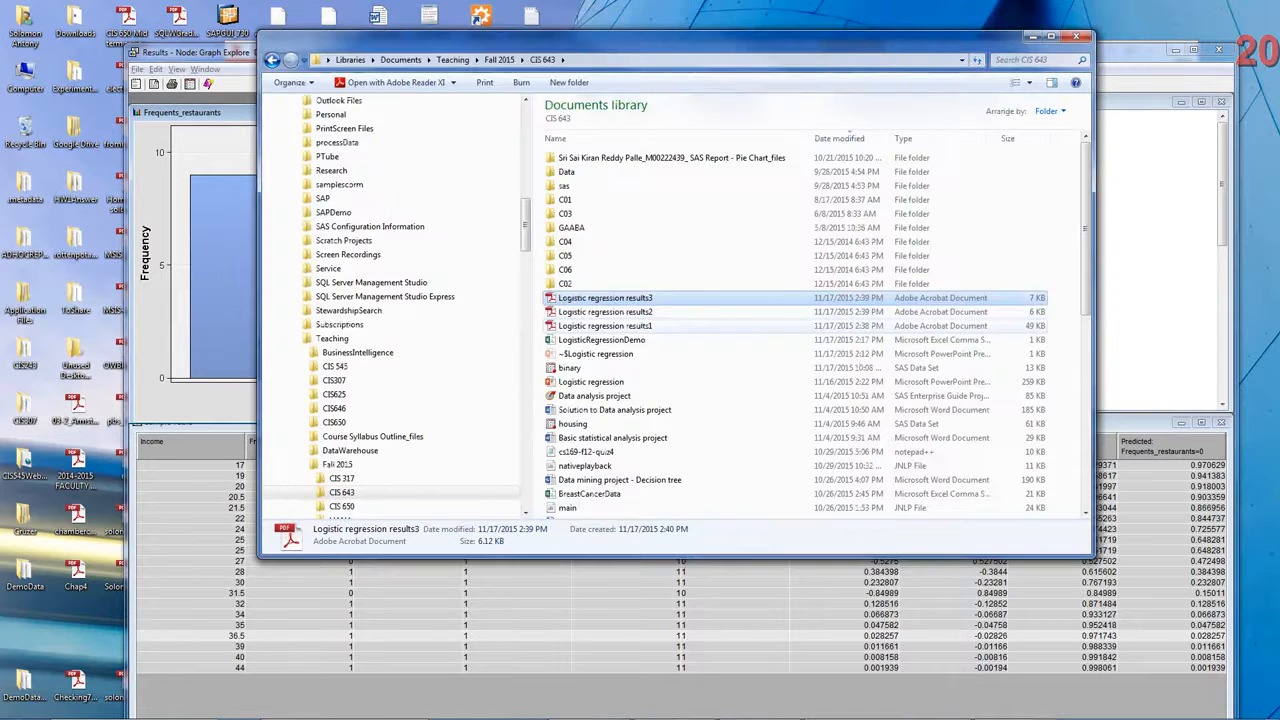
Review the "Logistic regression results2" and "Logistic regression results1" PDFs one after the other, closing each one.
{"action": "left_click", "coordinate": [605, 312]}
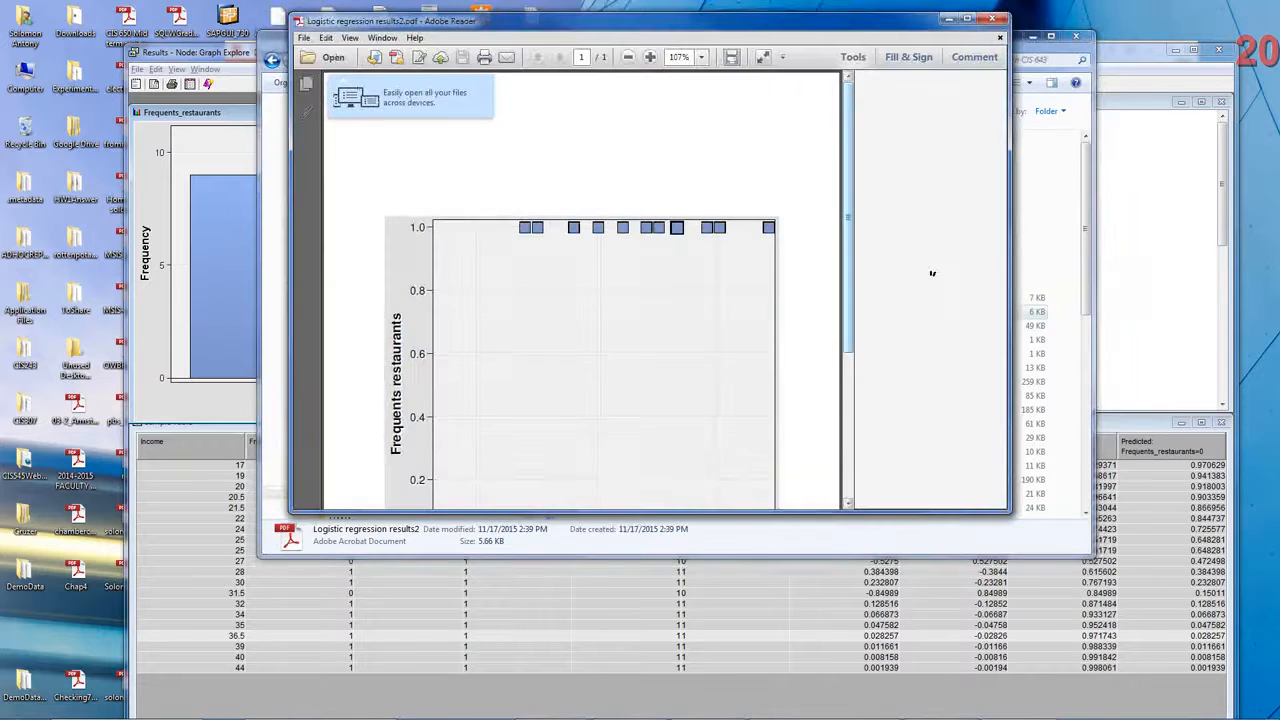
{"action": "scroll", "coordinate": [932, 274], "scroll_direction": "down", "scroll_amount": 4}
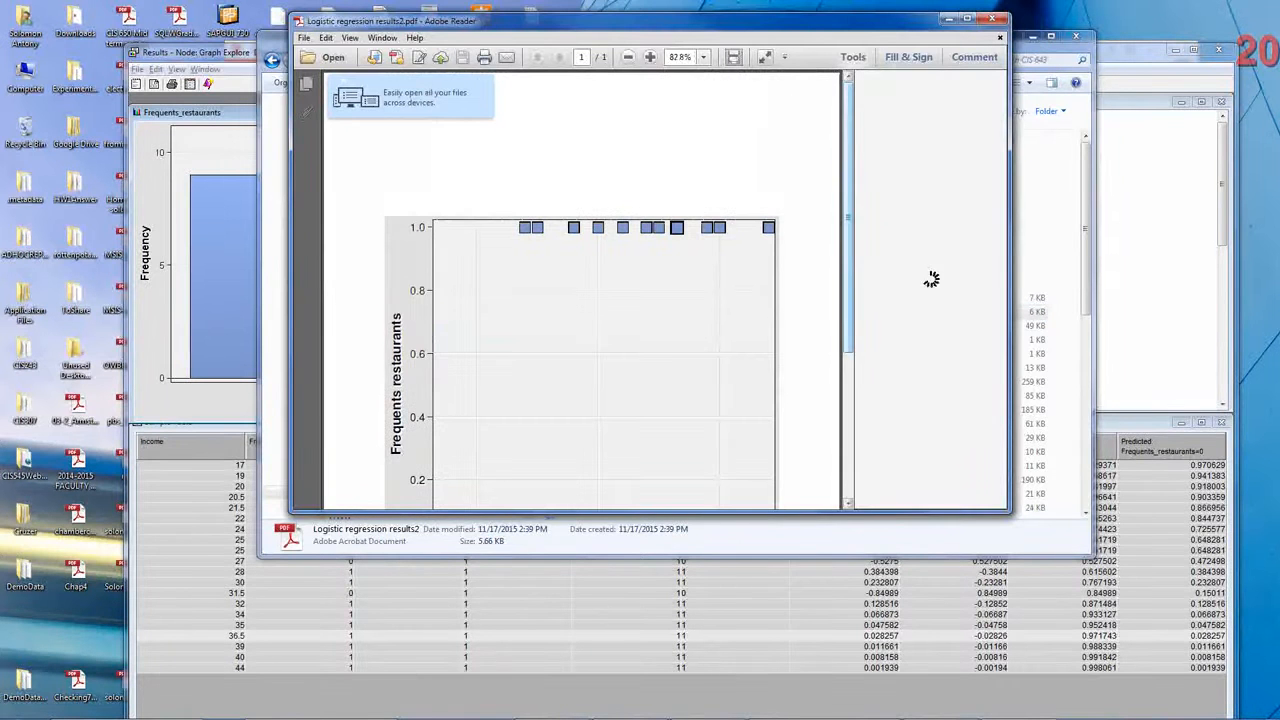
{"action": "key", "text": "alt+F4"}
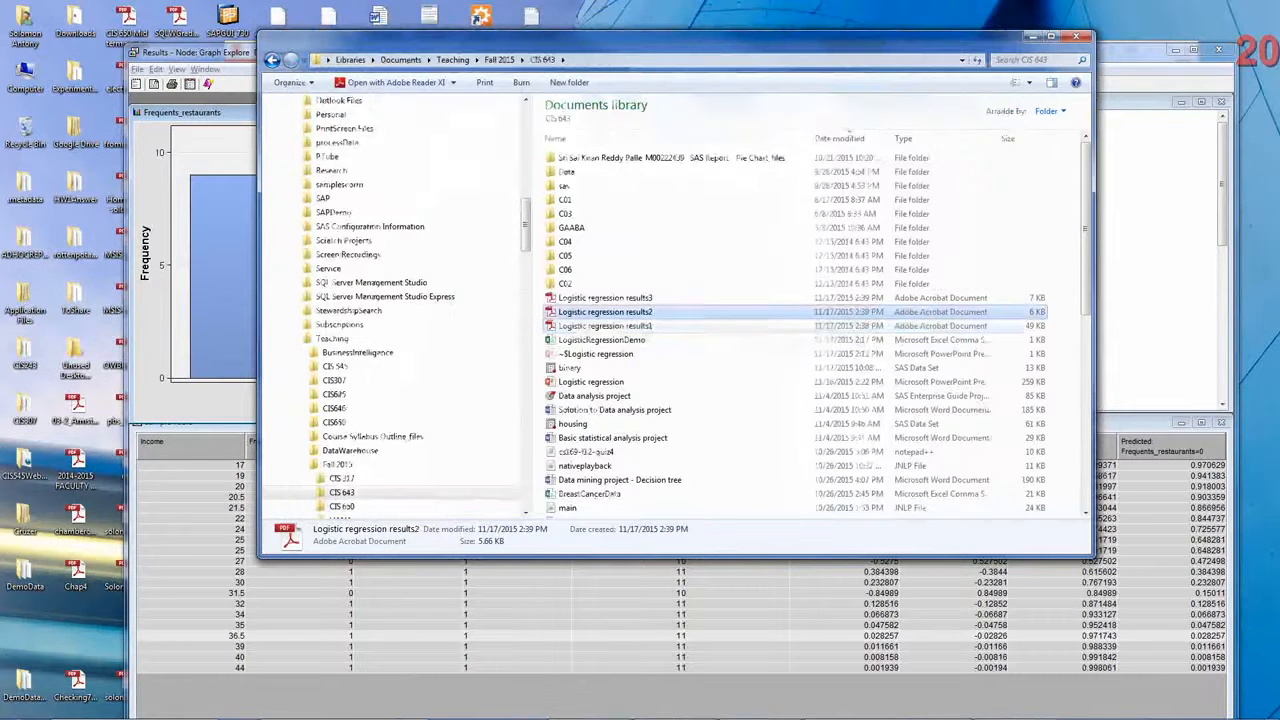
{"action": "key", "text": "Down"}
{"action": "key", "text": "Return"}
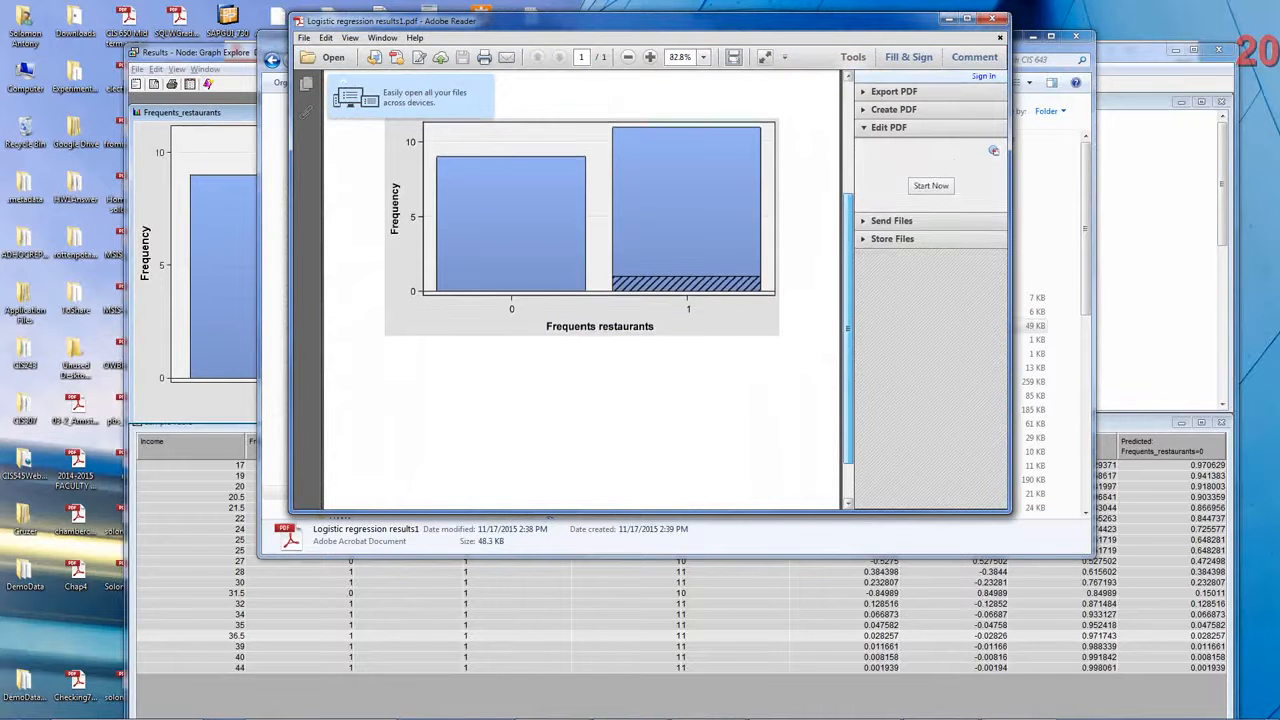
{"action": "key", "text": "alt+F4"}
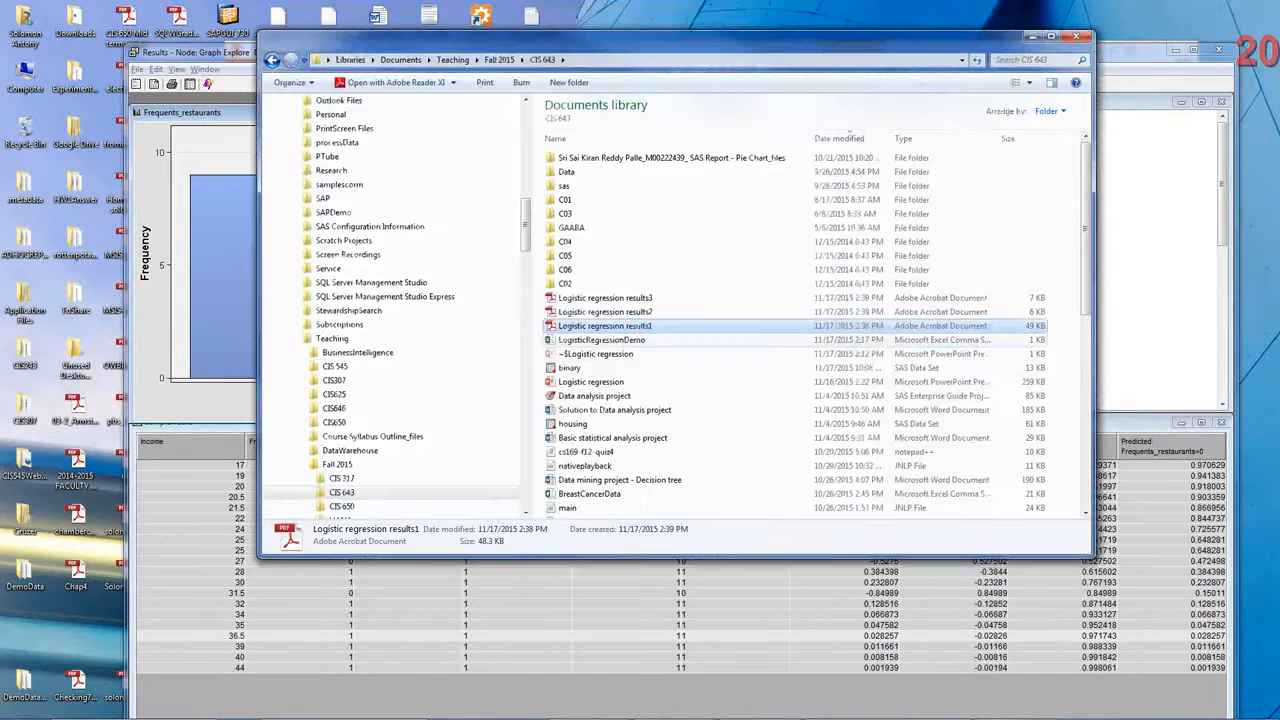
Close the Graph Explore results window and switch to the Enterprise Miner window with the Logistic regression diagram.
{"action": "left_click", "coordinate": [1165, 314]}
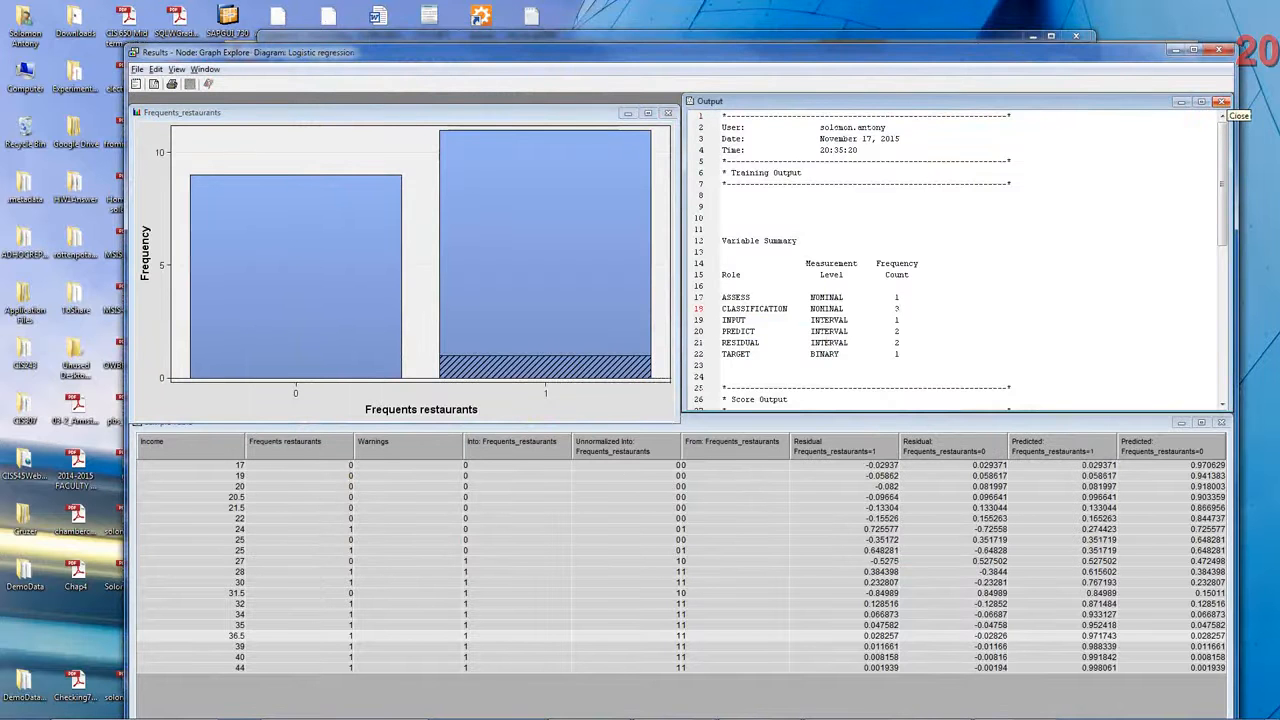
{"action": "left_click", "coordinate": [1222, 102]}
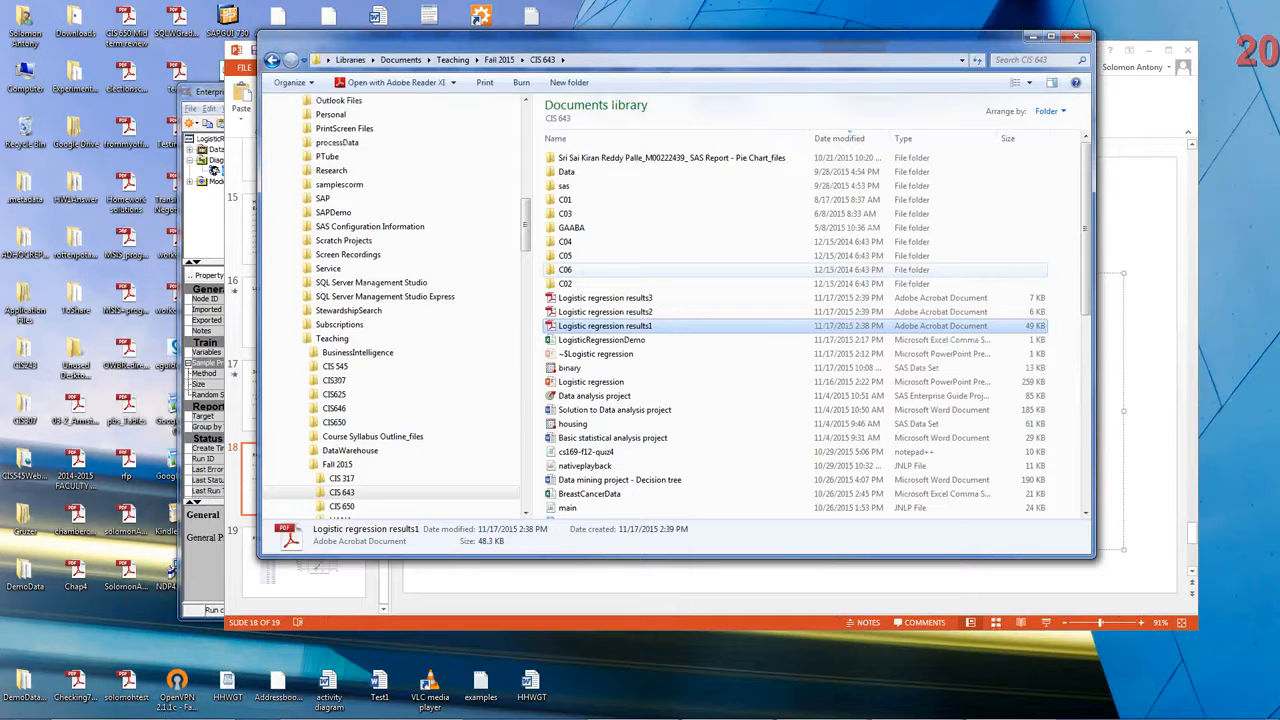
{"action": "mouse_move", "coordinate": [1010, 708]}
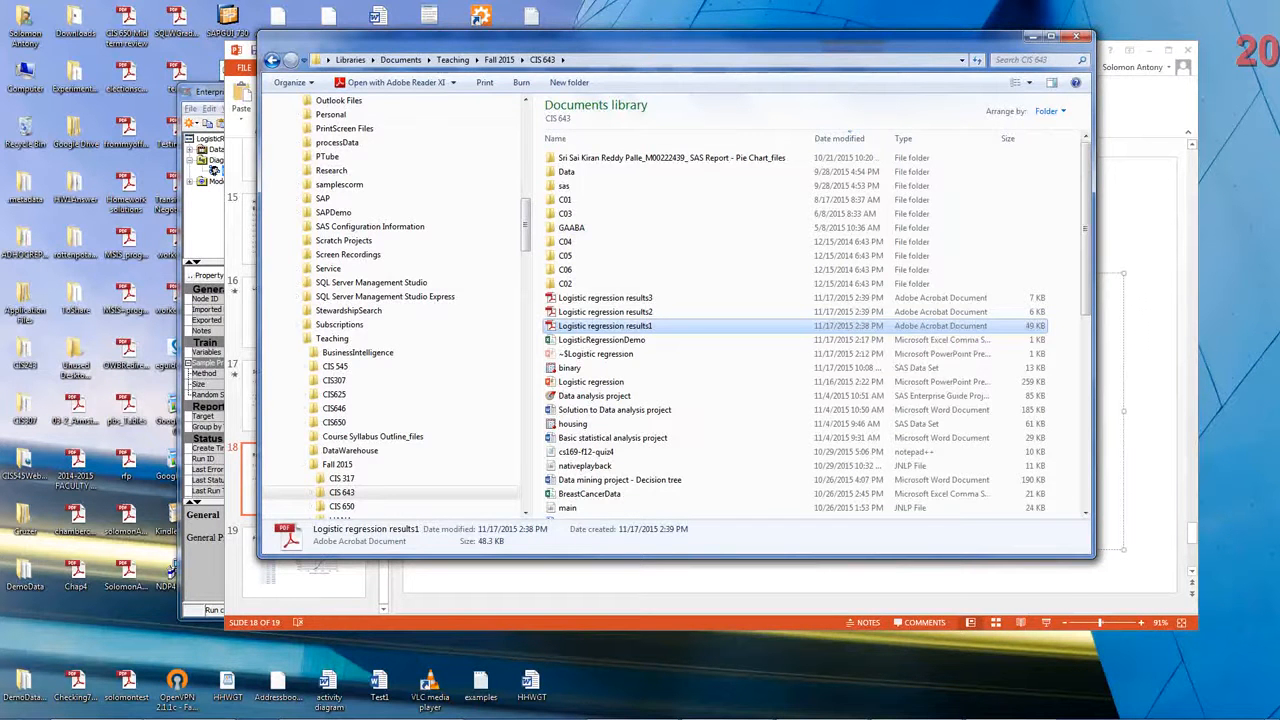
{"action": "left_click", "coordinate": [204, 92]}
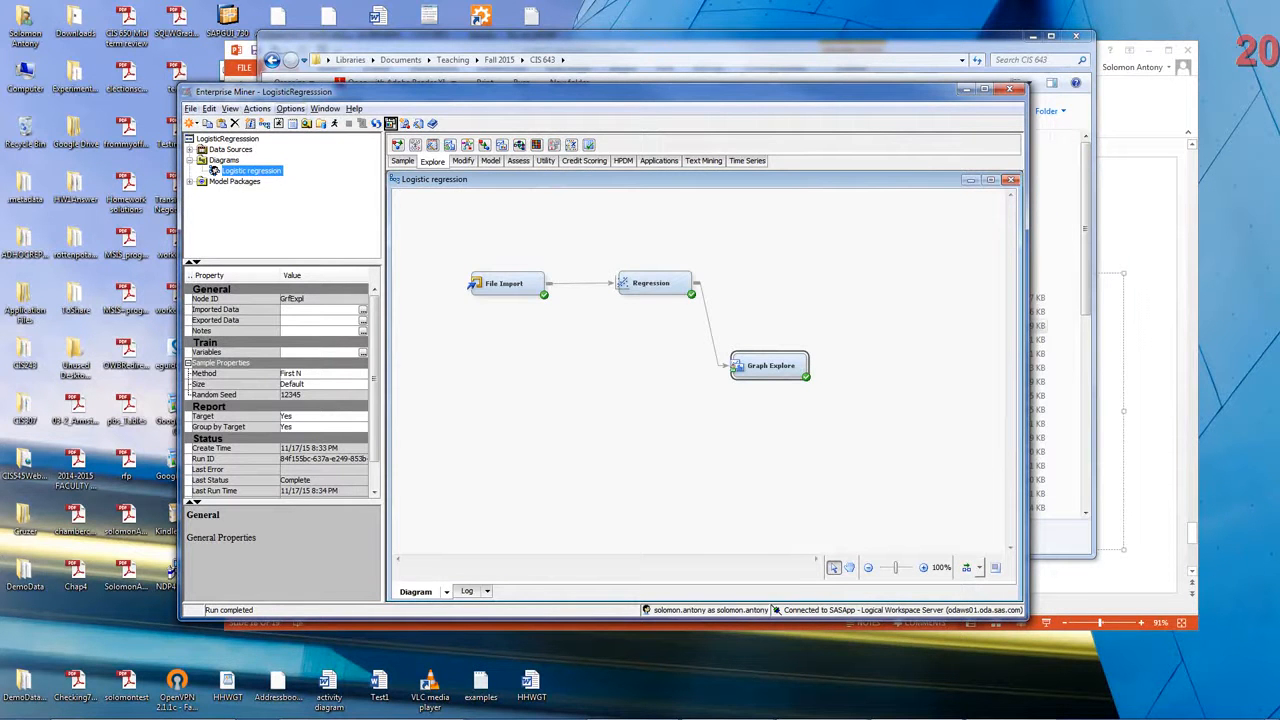
{"action": "left_click", "coordinate": [290, 108]}
{"action": "key", "text": "Left"}
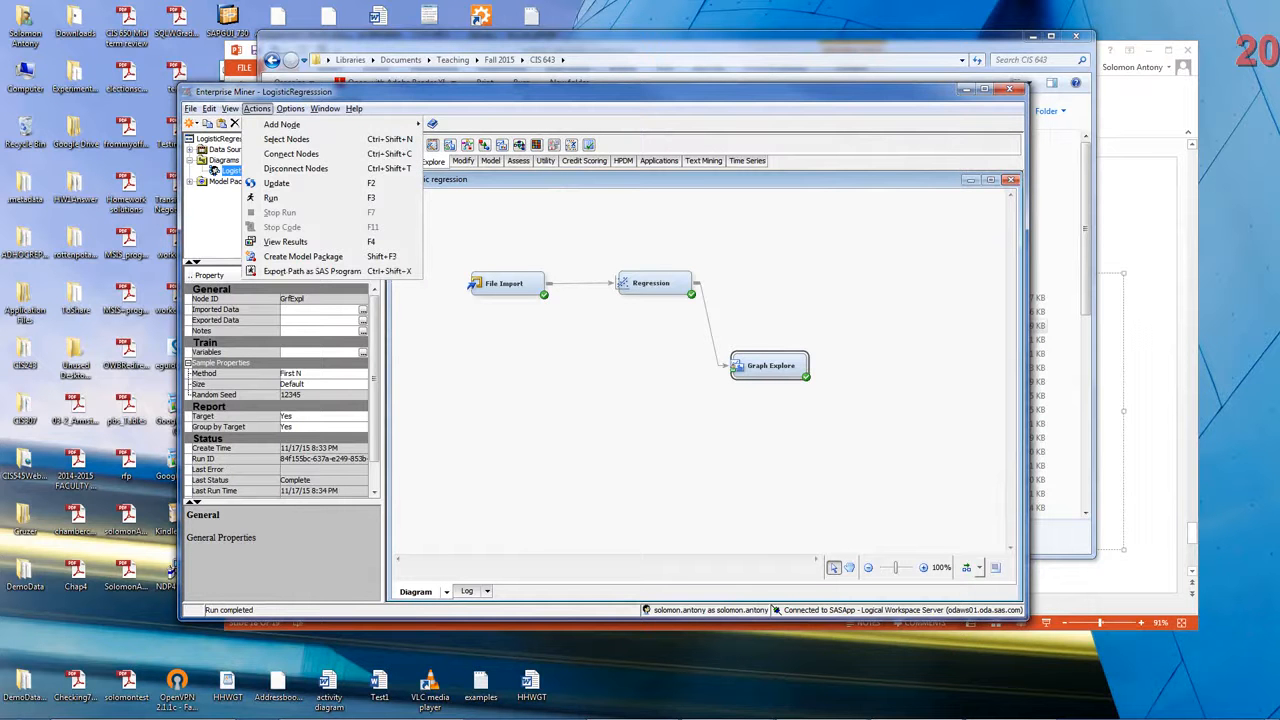
{"action": "key", "text": "Escape"}
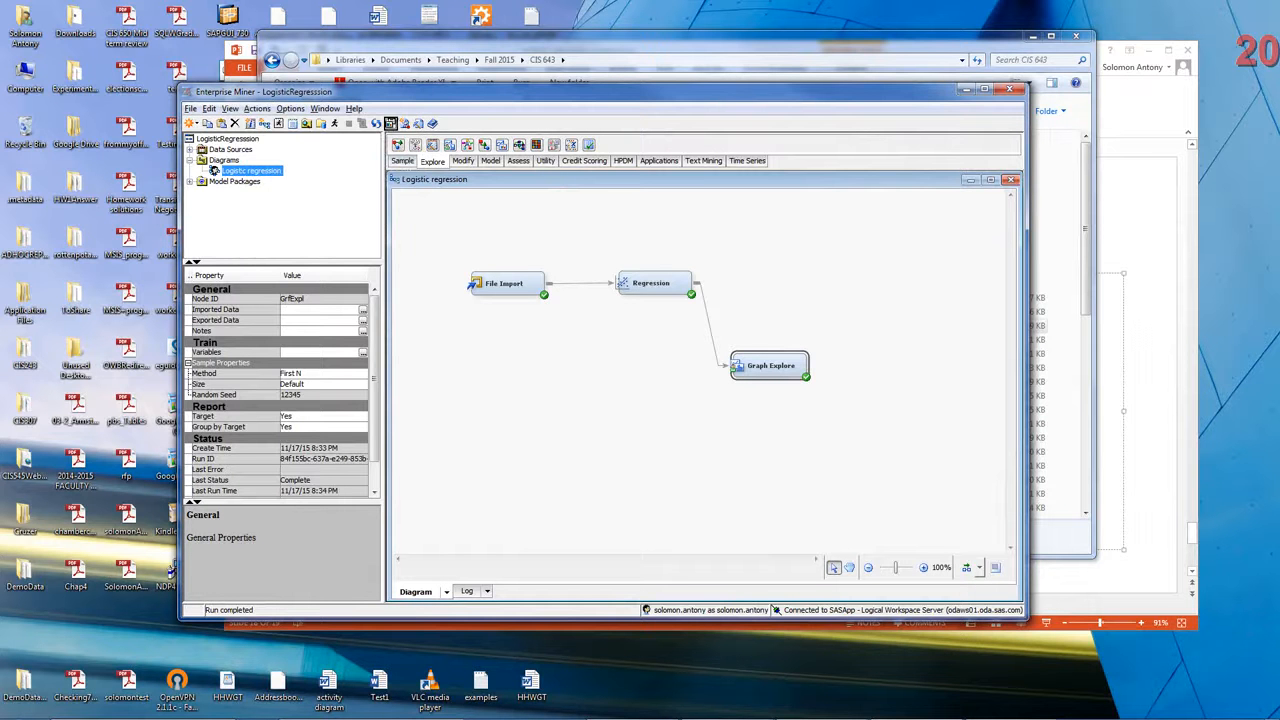
{"action": "key", "text": "alt+w"}
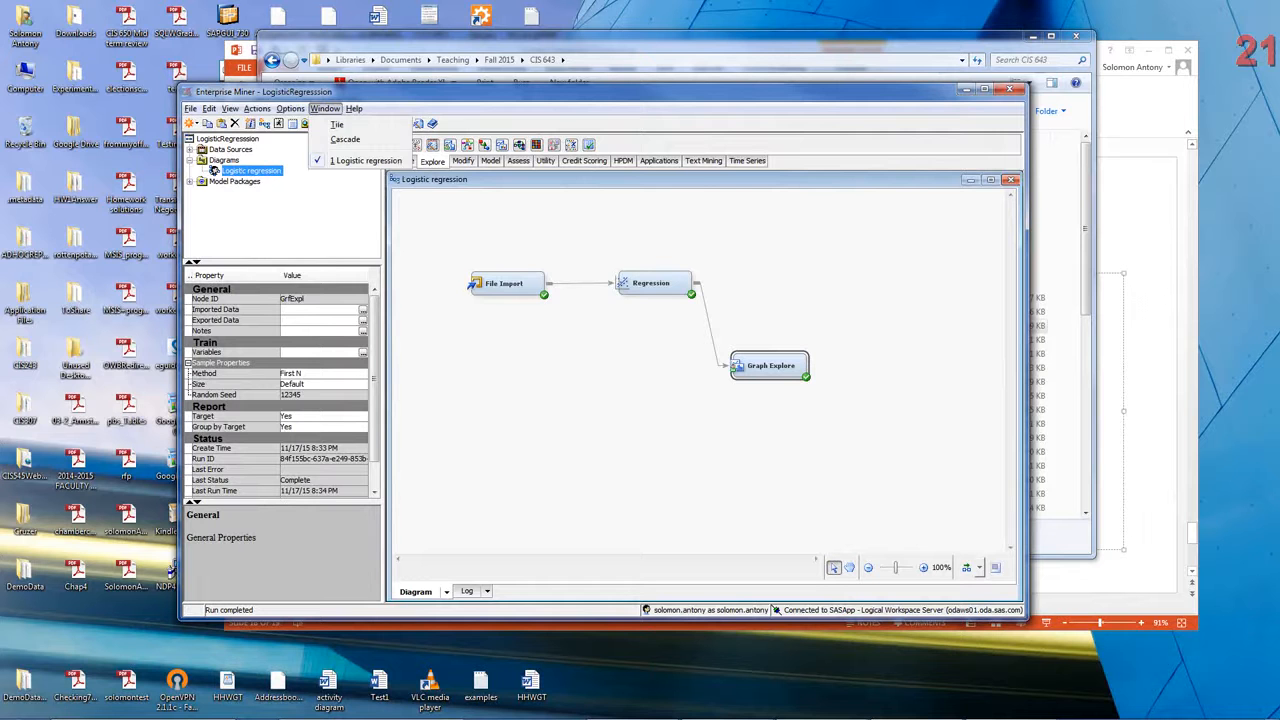
{"action": "key", "text": "Left"}
{"action": "key", "text": "Left"}
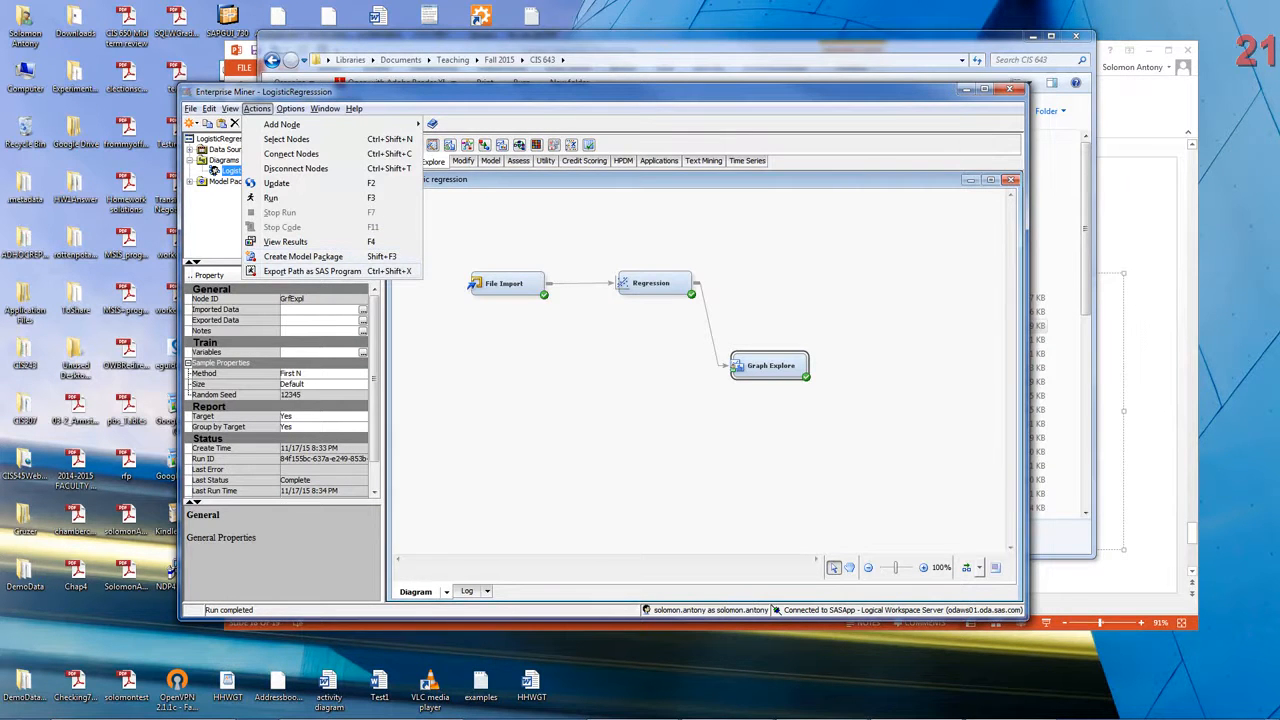
{"action": "key", "text": "Escape"}
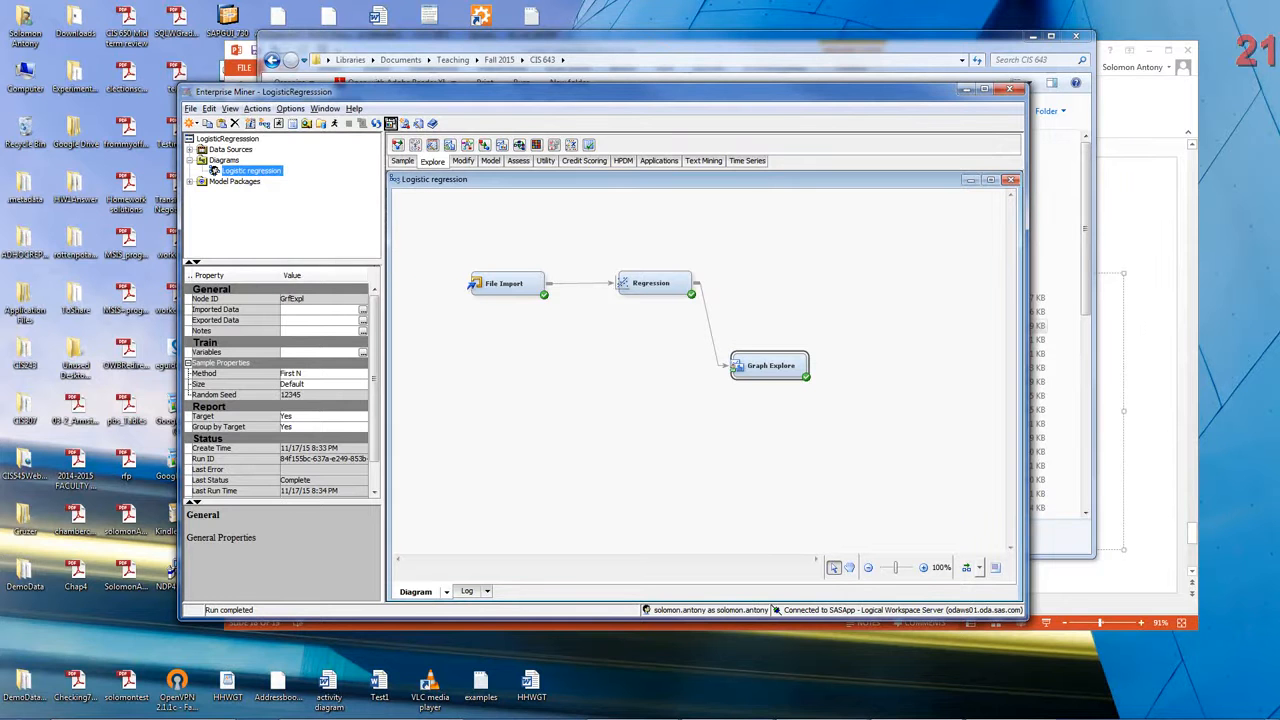
Open the Project Log and look through its SAS initialization notes, procedure statistics and library assignments.
{"action": "left_click", "coordinate": [230, 108]}
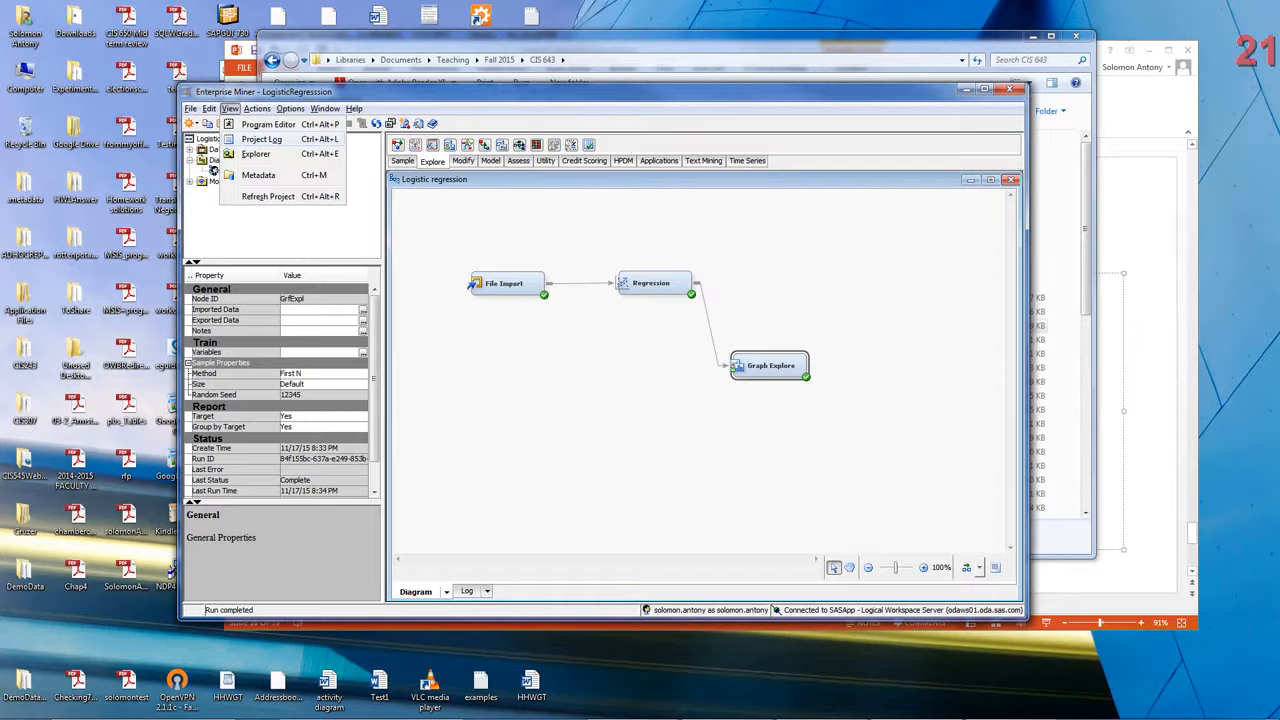
{"action": "left_click", "coordinate": [262, 139]}
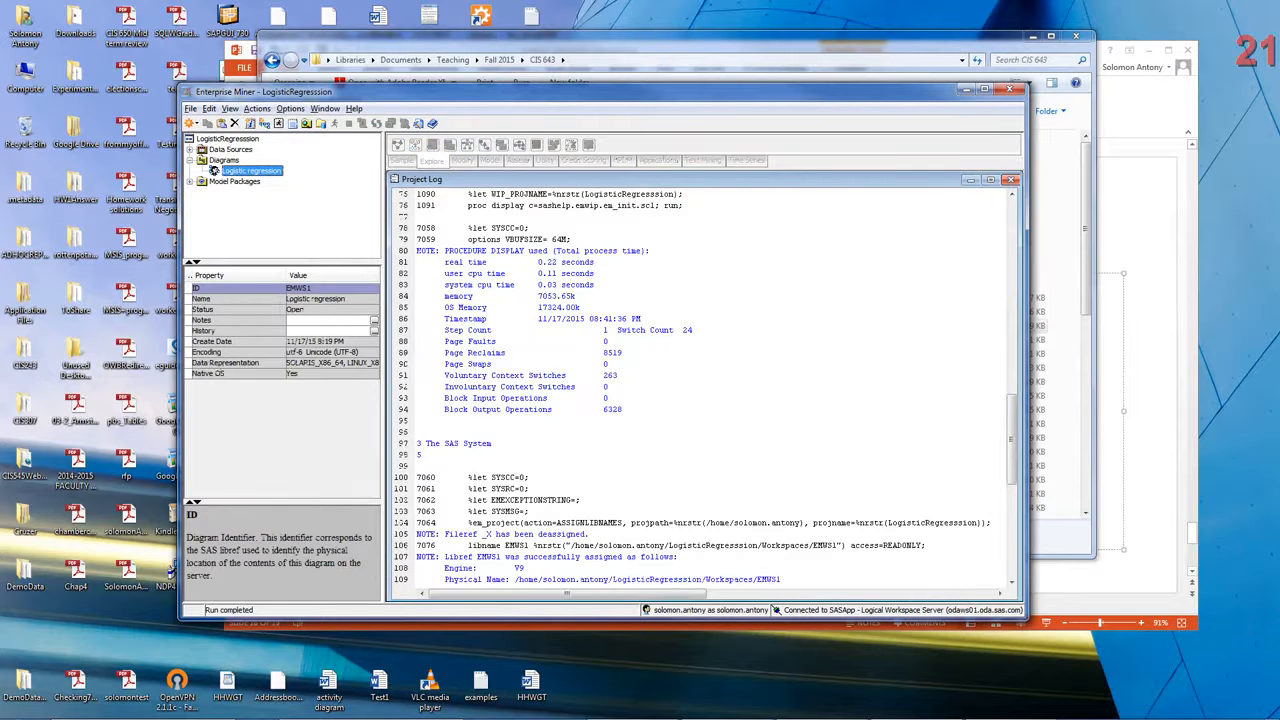
{"action": "scroll", "coordinate": [820, 383], "scroll_direction": "down", "scroll_amount": 4}
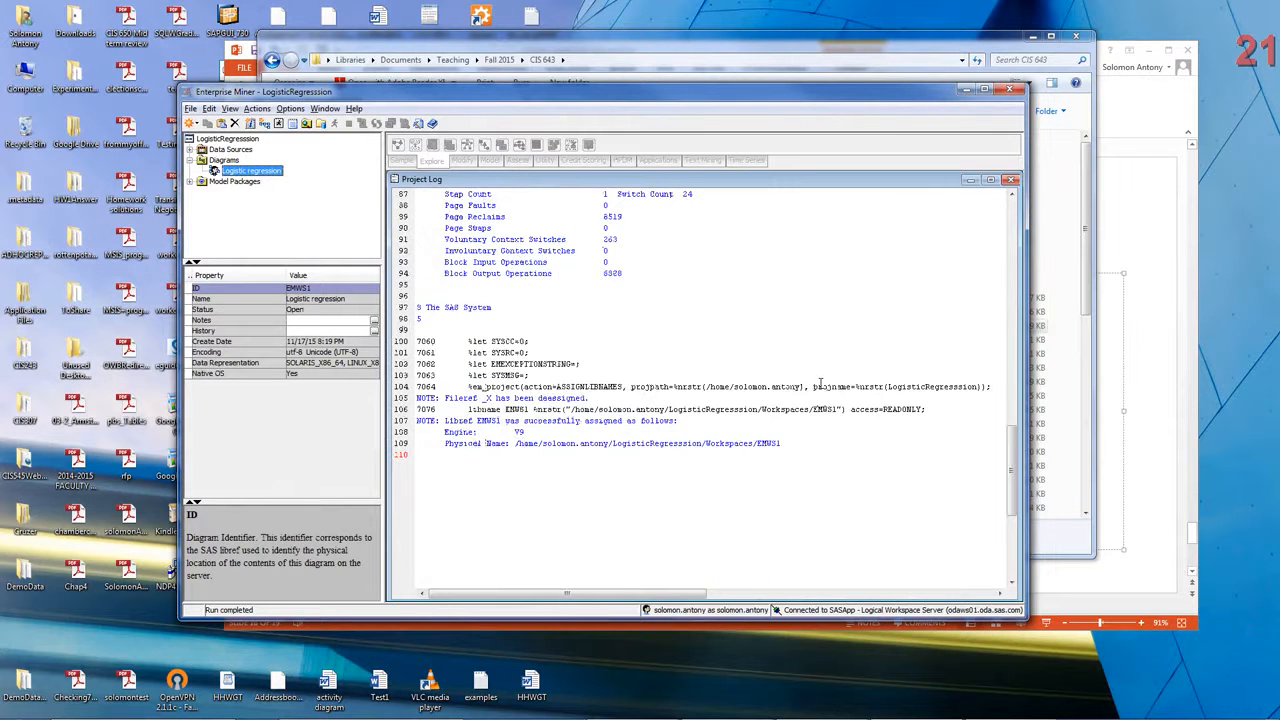
{"action": "scroll", "coordinate": [820, 383], "scroll_direction": "up", "scroll_amount": 14}
{"action": "scroll", "coordinate": [820, 383], "scroll_direction": "up", "scroll_amount": 15}
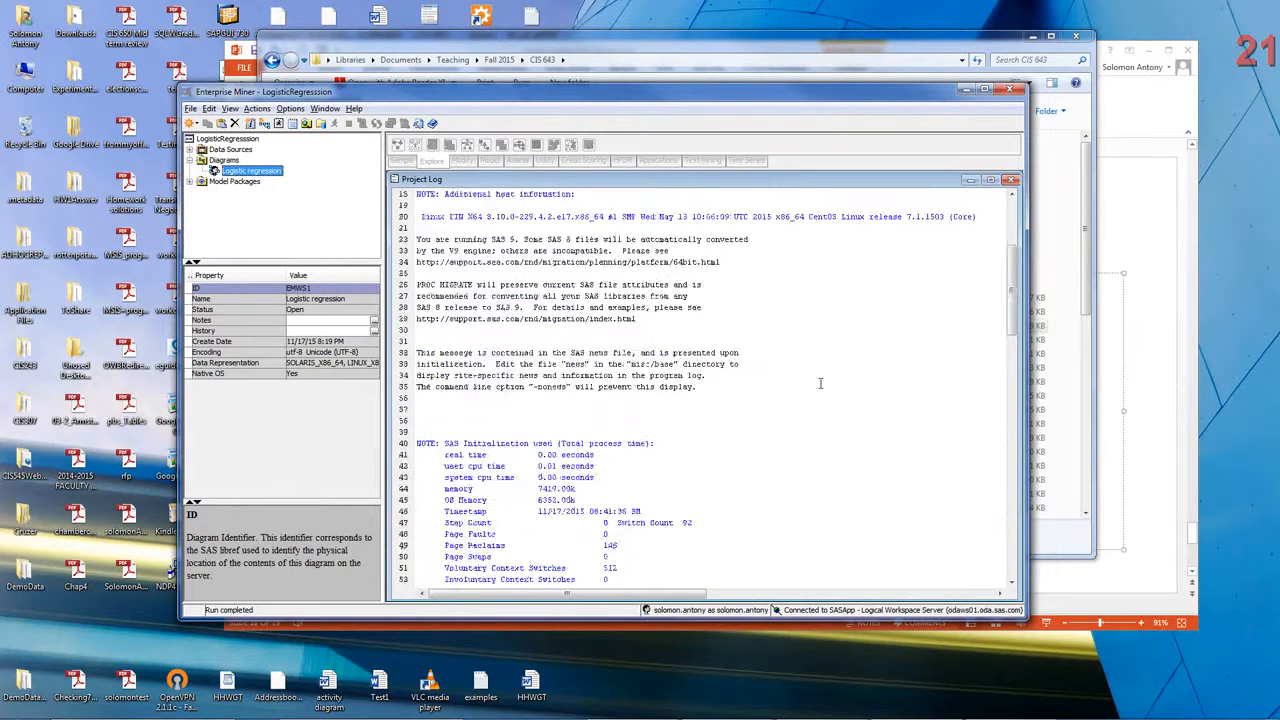
{"action": "scroll", "coordinate": [820, 383], "scroll_direction": "down", "scroll_amount": 8}
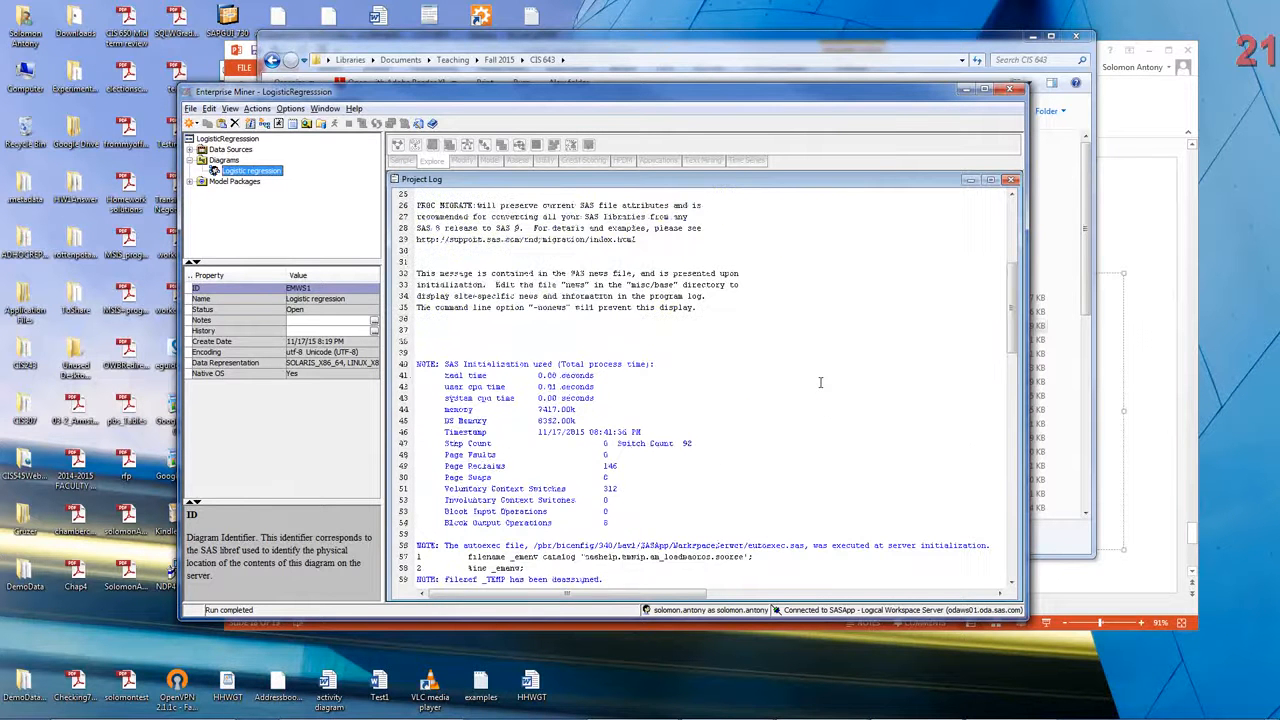
Read through the rest of the Project Log, reopen the Logistic regression diagram and select the Regression node.
{"action": "scroll", "coordinate": [820, 383], "scroll_direction": "down", "scroll_amount": 15}
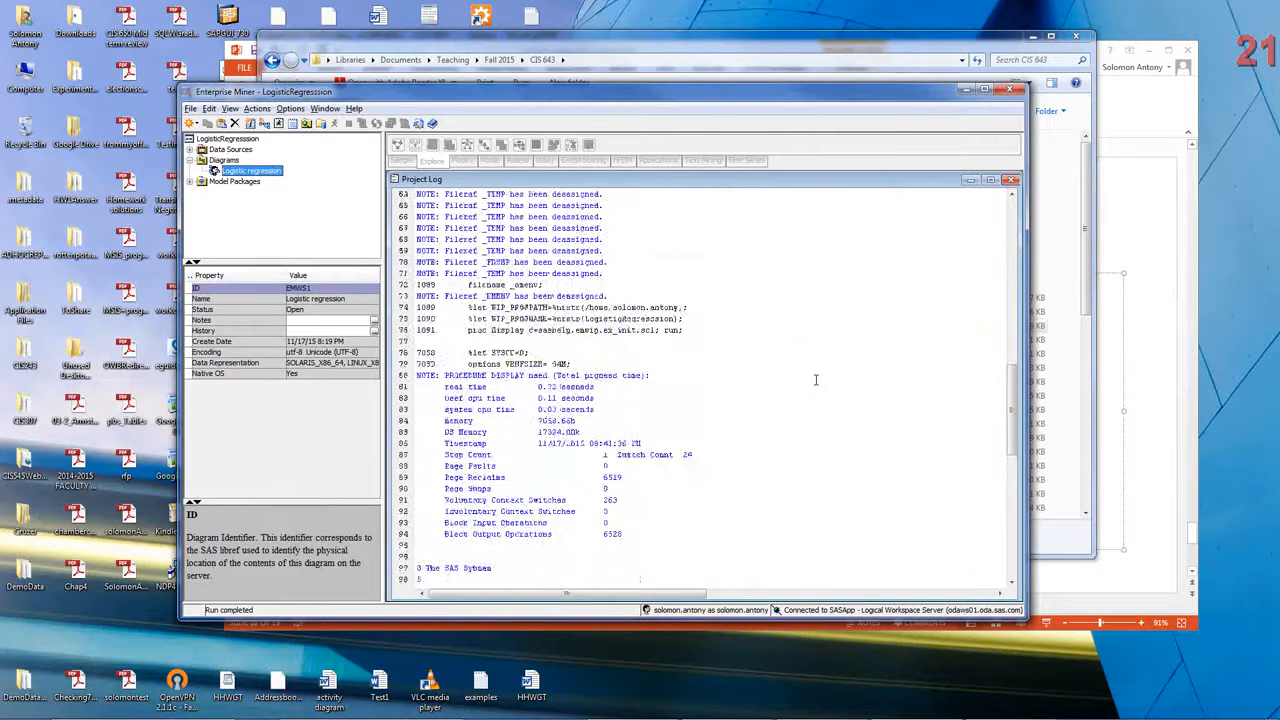
{"action": "scroll", "coordinate": [816, 380], "scroll_direction": "down", "scroll_amount": 1}
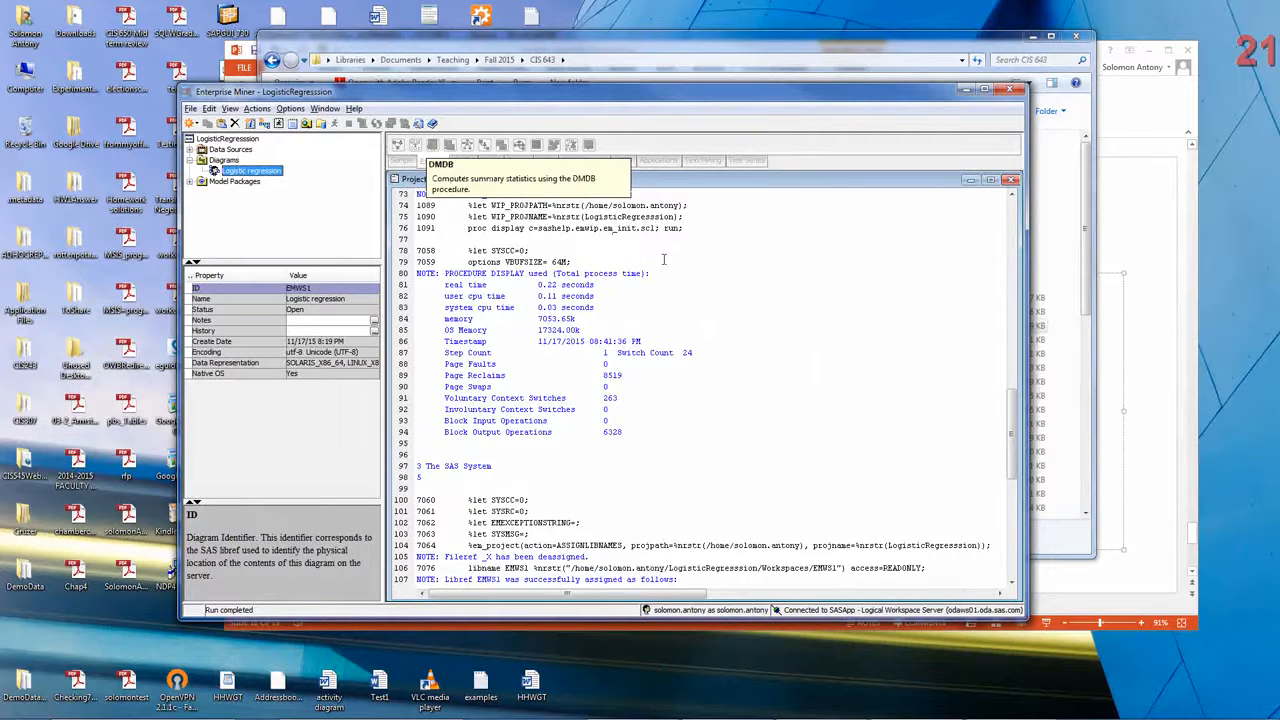
{"action": "double_click", "coordinate": [213, 171]}
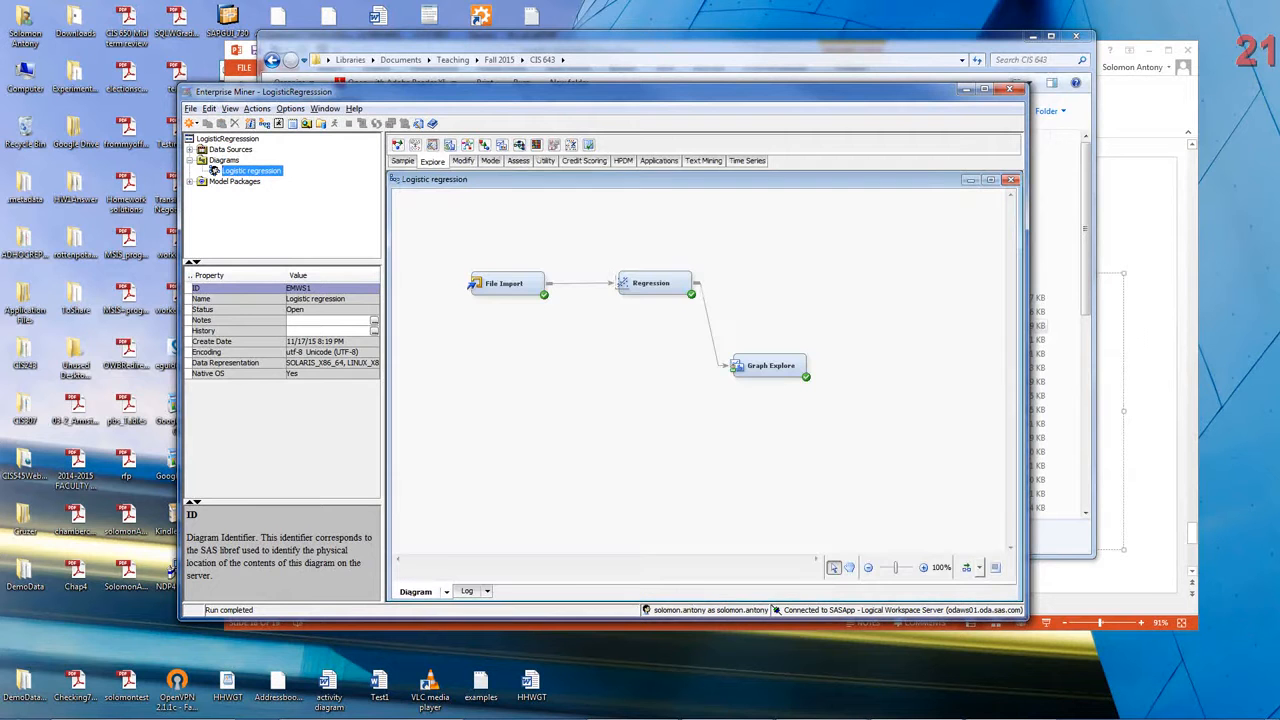
{"action": "left_click", "coordinate": [656, 284]}
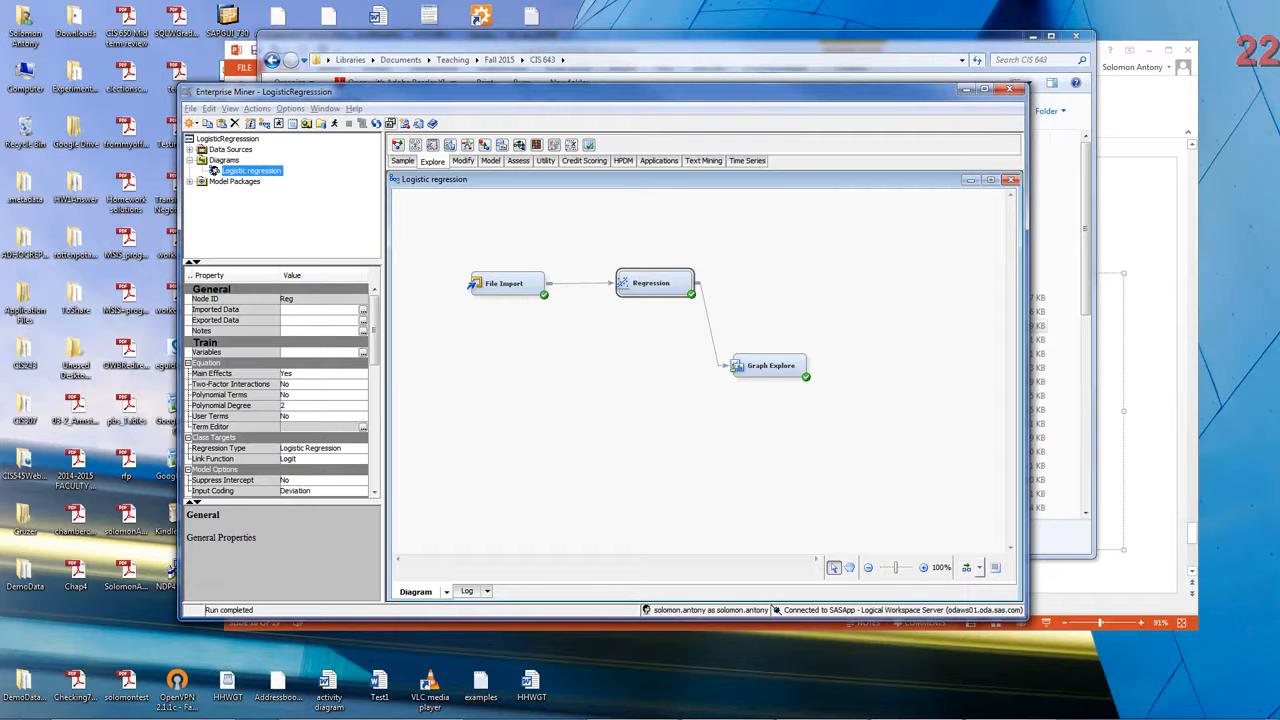
Switch to the Regression node's Results window, look at the start of its Output listing and maximize the window.
{"action": "left_click_drag", "start_coordinate": [640, 91], "coordinate": [699, 50]}
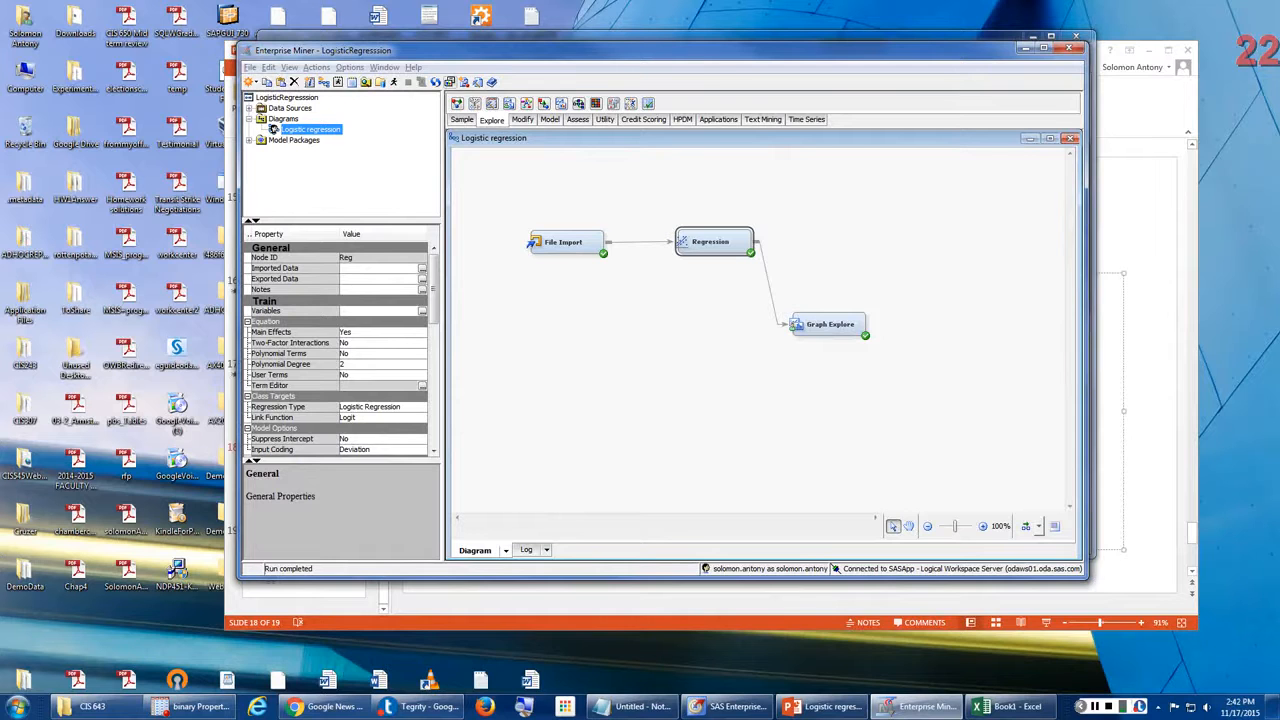
{"action": "key", "text": "alt+Tab"}
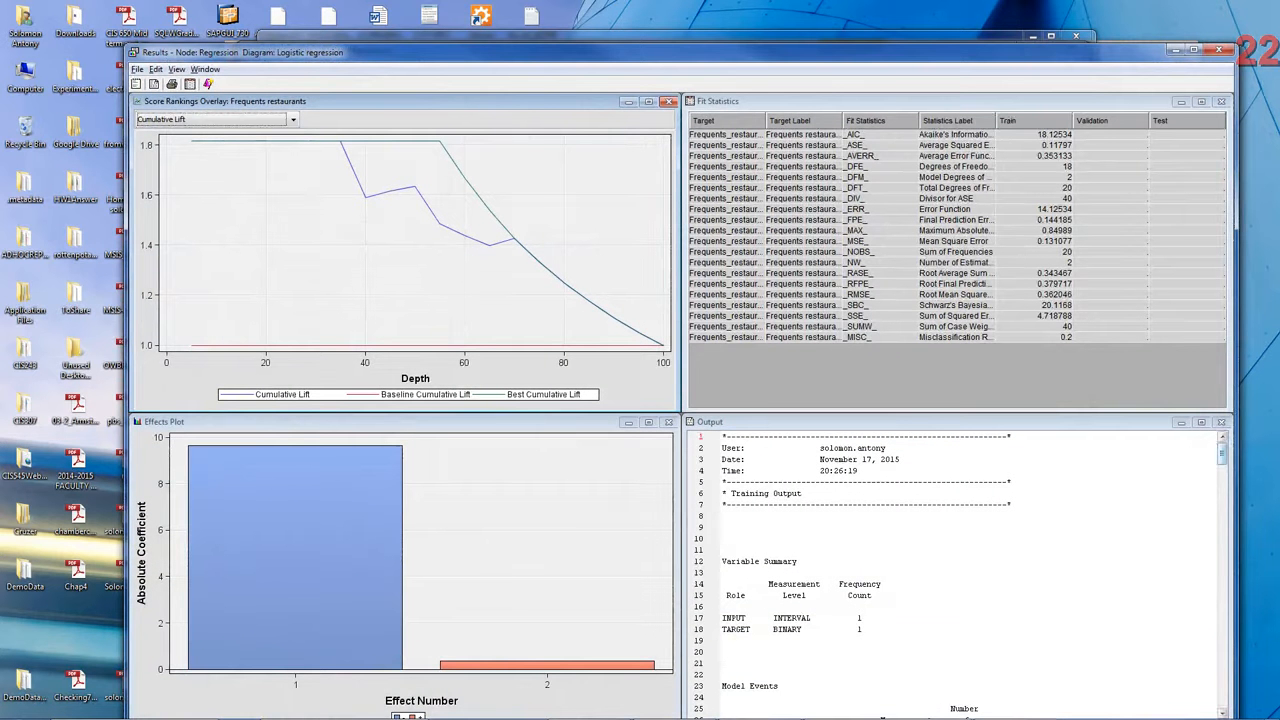
{"action": "left_click", "coordinate": [1221, 454]}
{"action": "mouse_move", "coordinate": [1221, 454]}
{"action": "left_mouse_down"}
{"action": "mouse_move", "coordinate": [1221, 536]}
{"action": "mouse_move", "coordinate": [1221, 464]}
{"action": "left_mouse_up"}
{"action": "left_click", "coordinate": [1194, 50]}
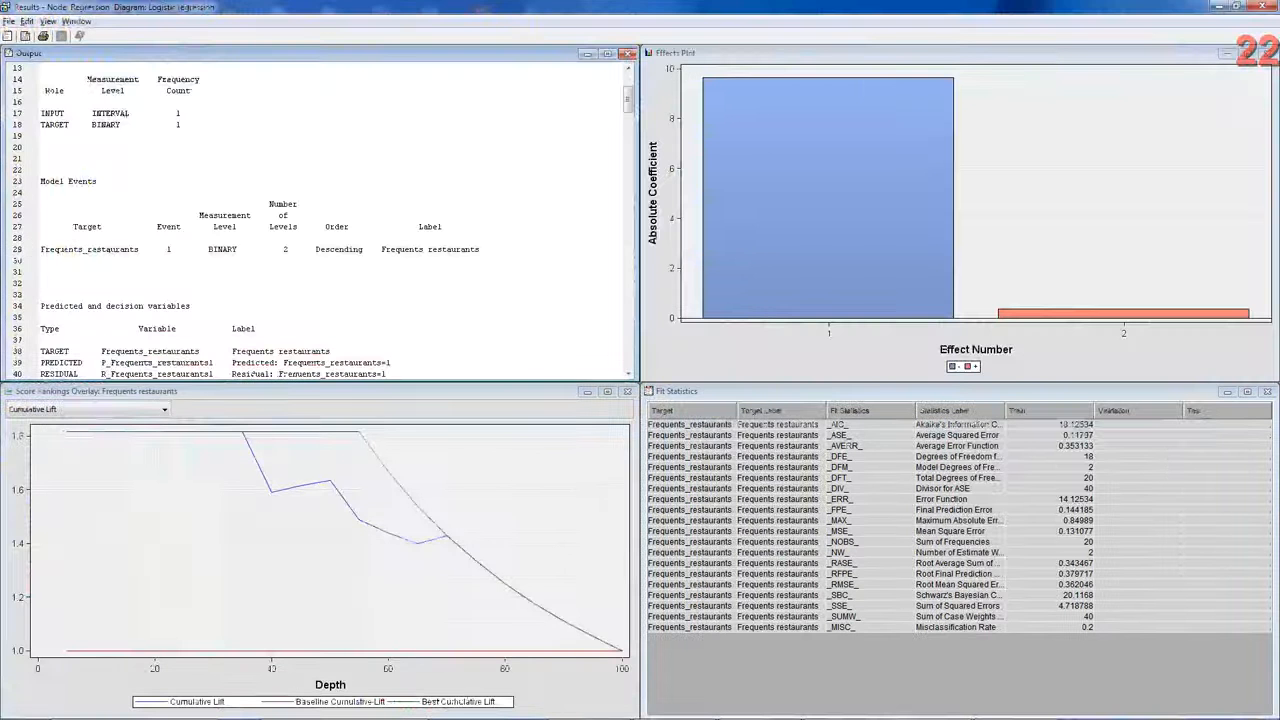
Save the Regression node's Output listing as a SAS output file named "Logistic regression output" in the Teaching > Fall 2015 > CIS 643 folder.
{"action": "left_click", "coordinate": [324, 156]}
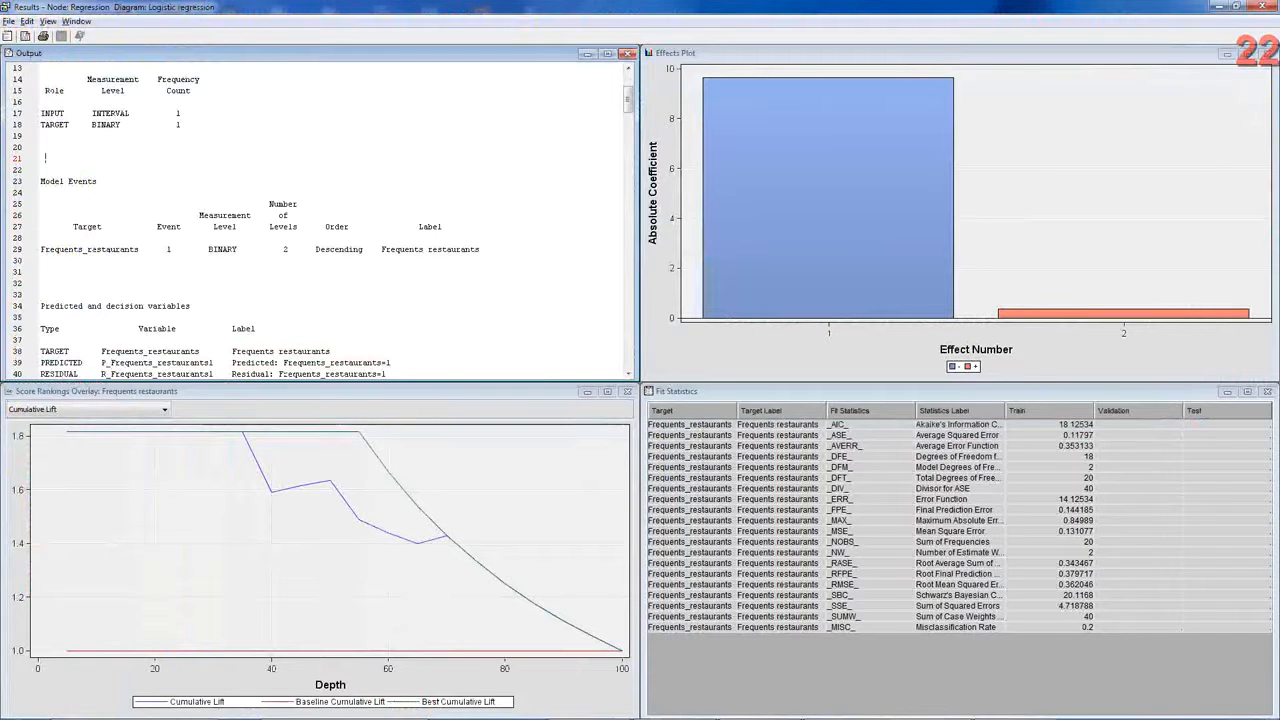
{"action": "left_click", "coordinate": [8, 21]}
{"action": "left_click", "coordinate": [37, 37]}
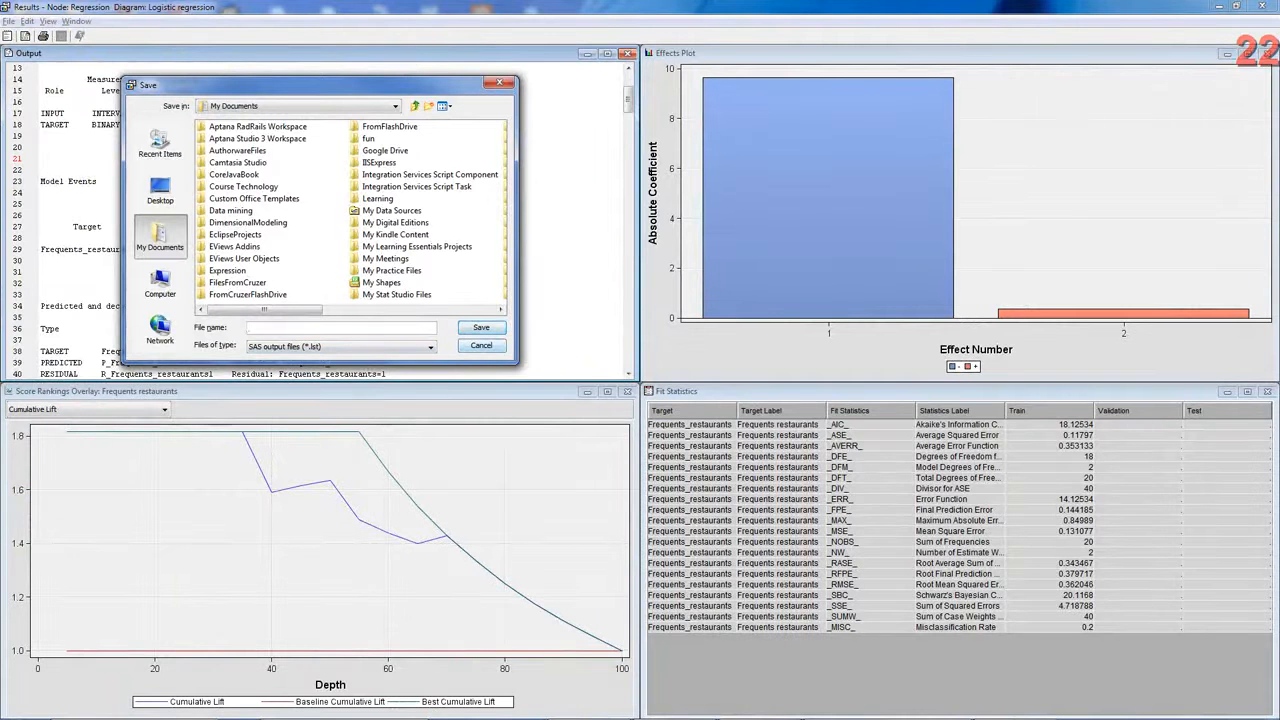
{"action": "left_click", "coordinate": [461, 310]}
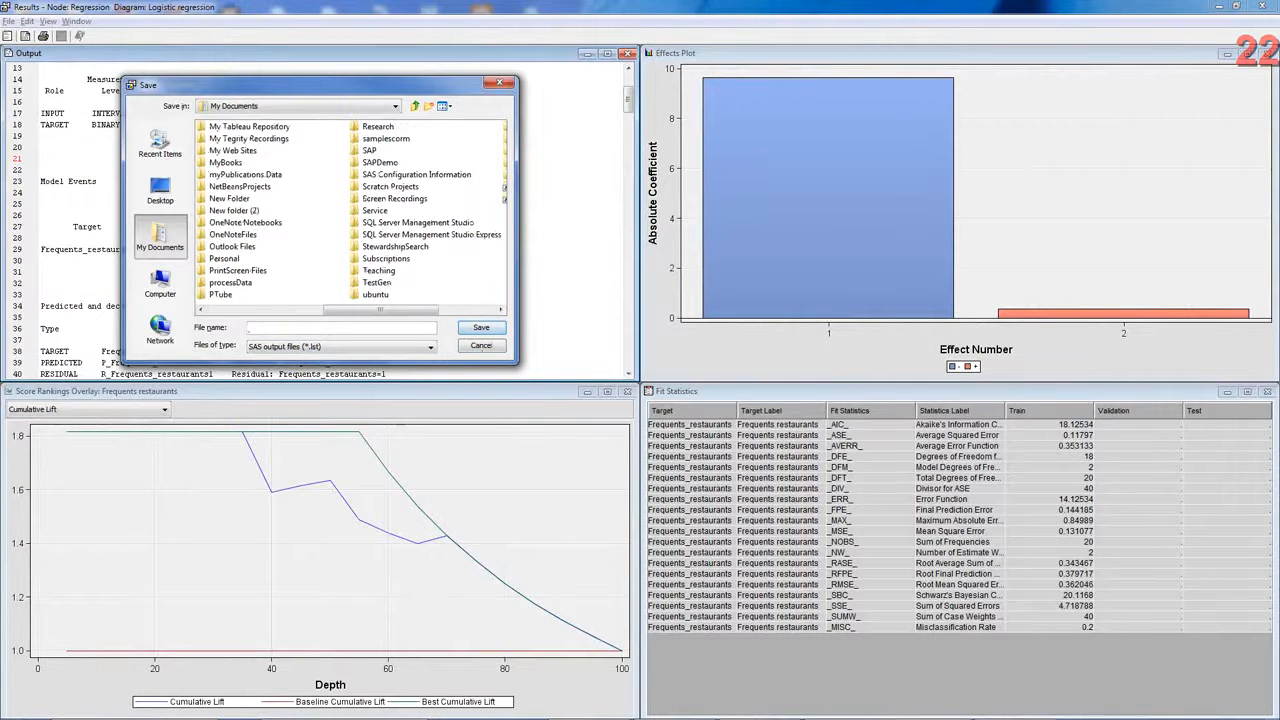
{"action": "double_click", "coordinate": [377, 270]}
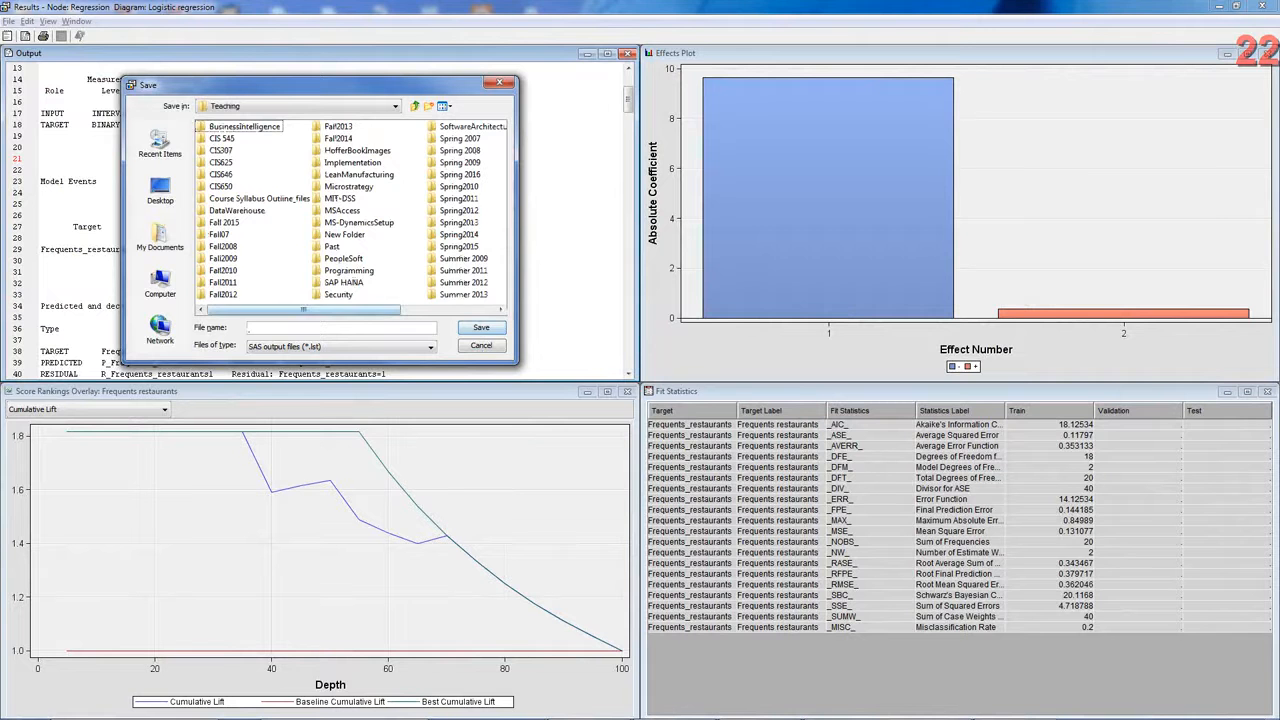
{"action": "double_click", "coordinate": [224, 222]}
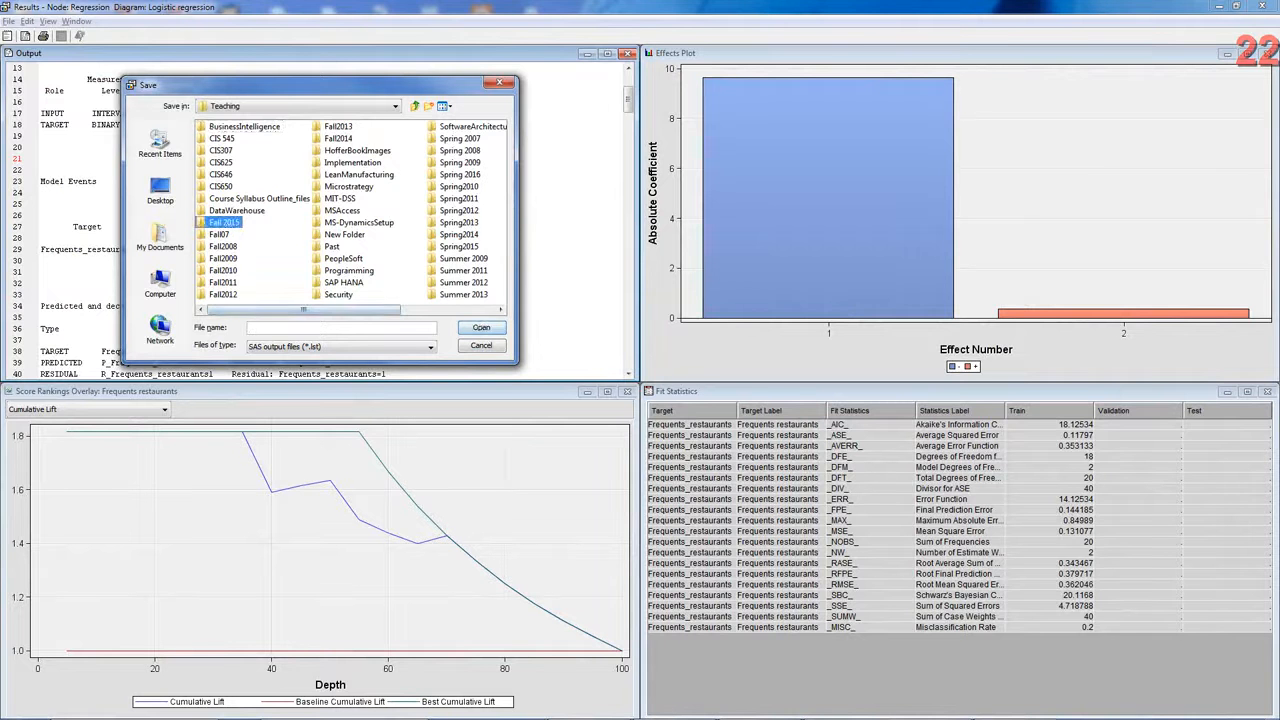
{"action": "left_click", "coordinate": [333, 327]}
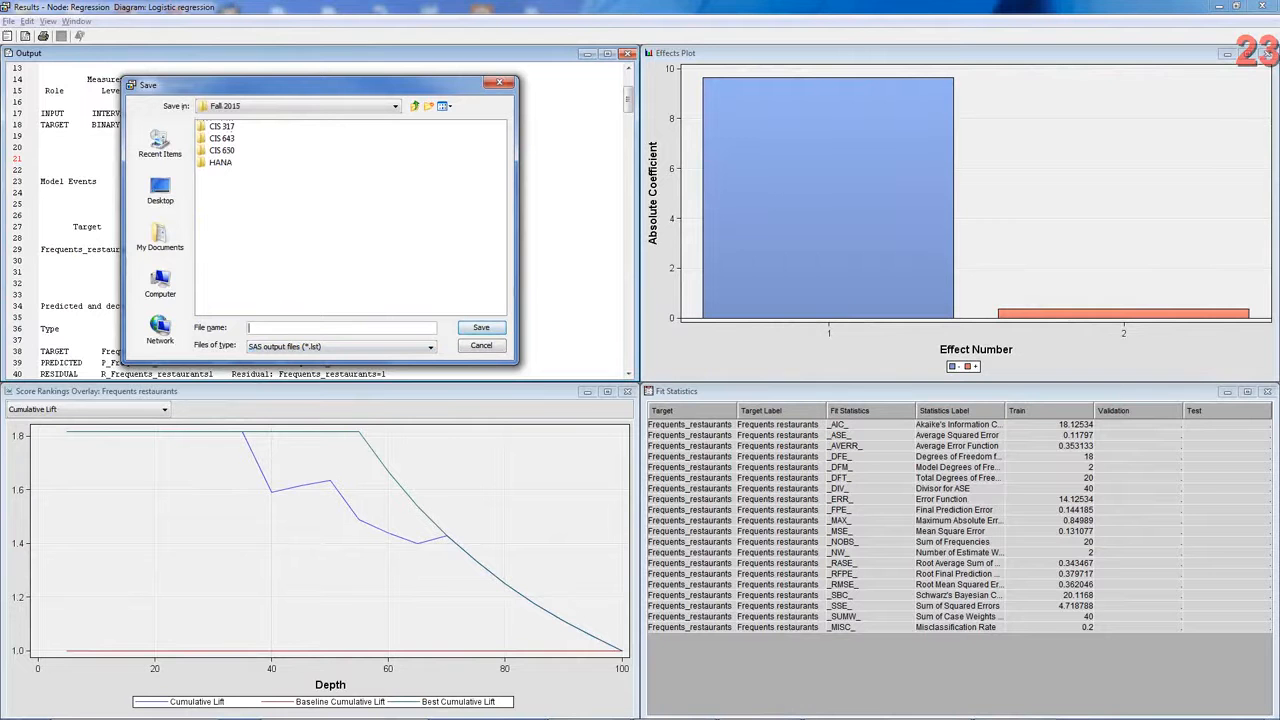
{"action": "double_click", "coordinate": [222, 138]}
{"action": "left_click", "coordinate": [368, 326]}
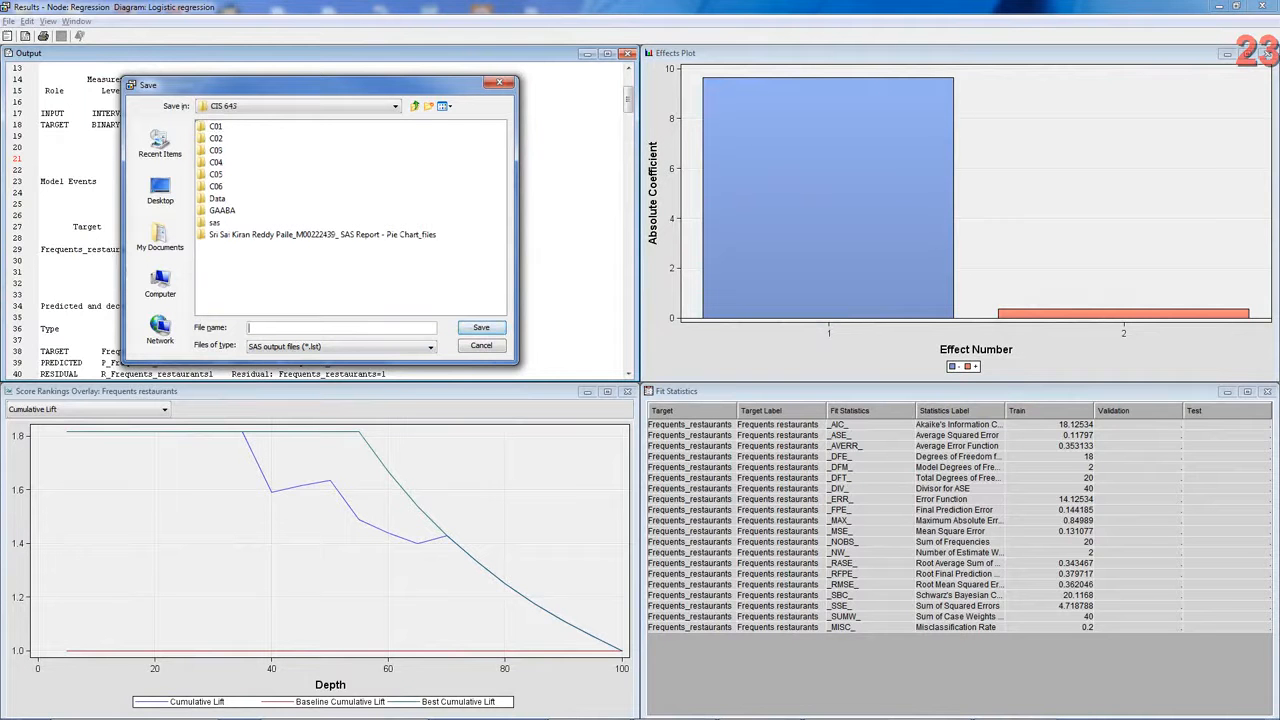
{"action": "type", "text": "Logistic regression output"}
{"action": "left_click", "coordinate": [481, 327]}
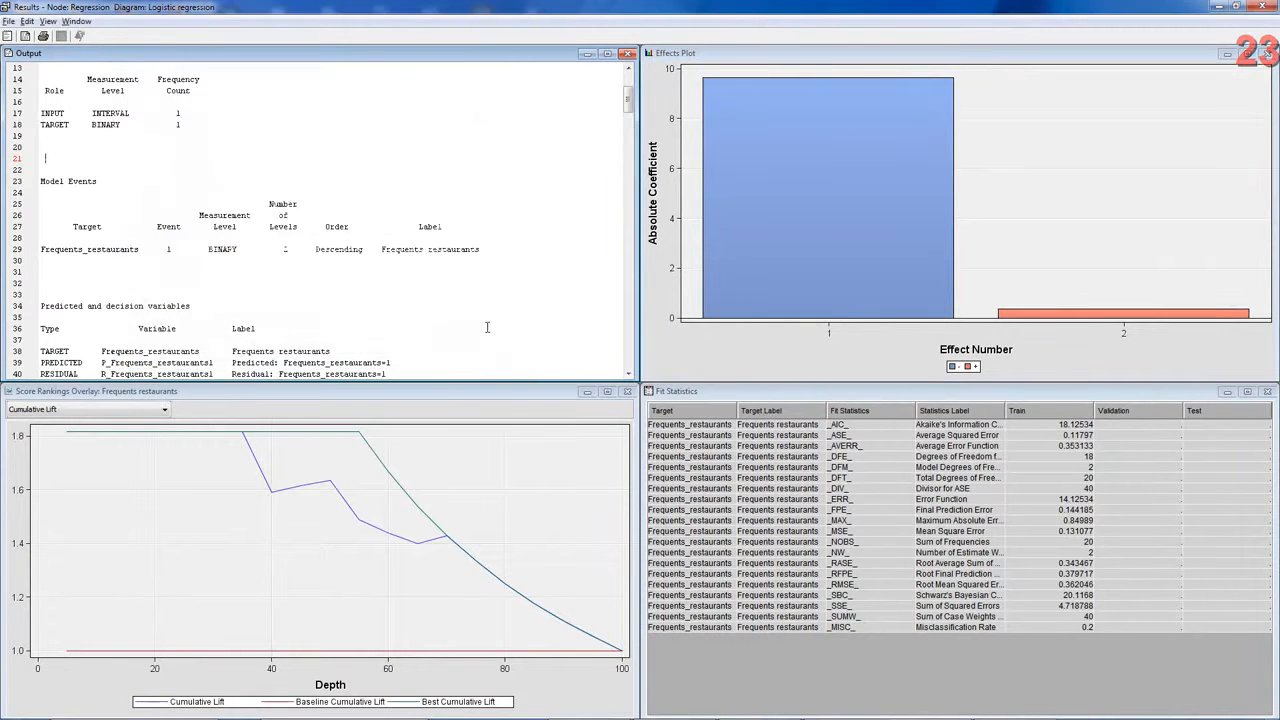